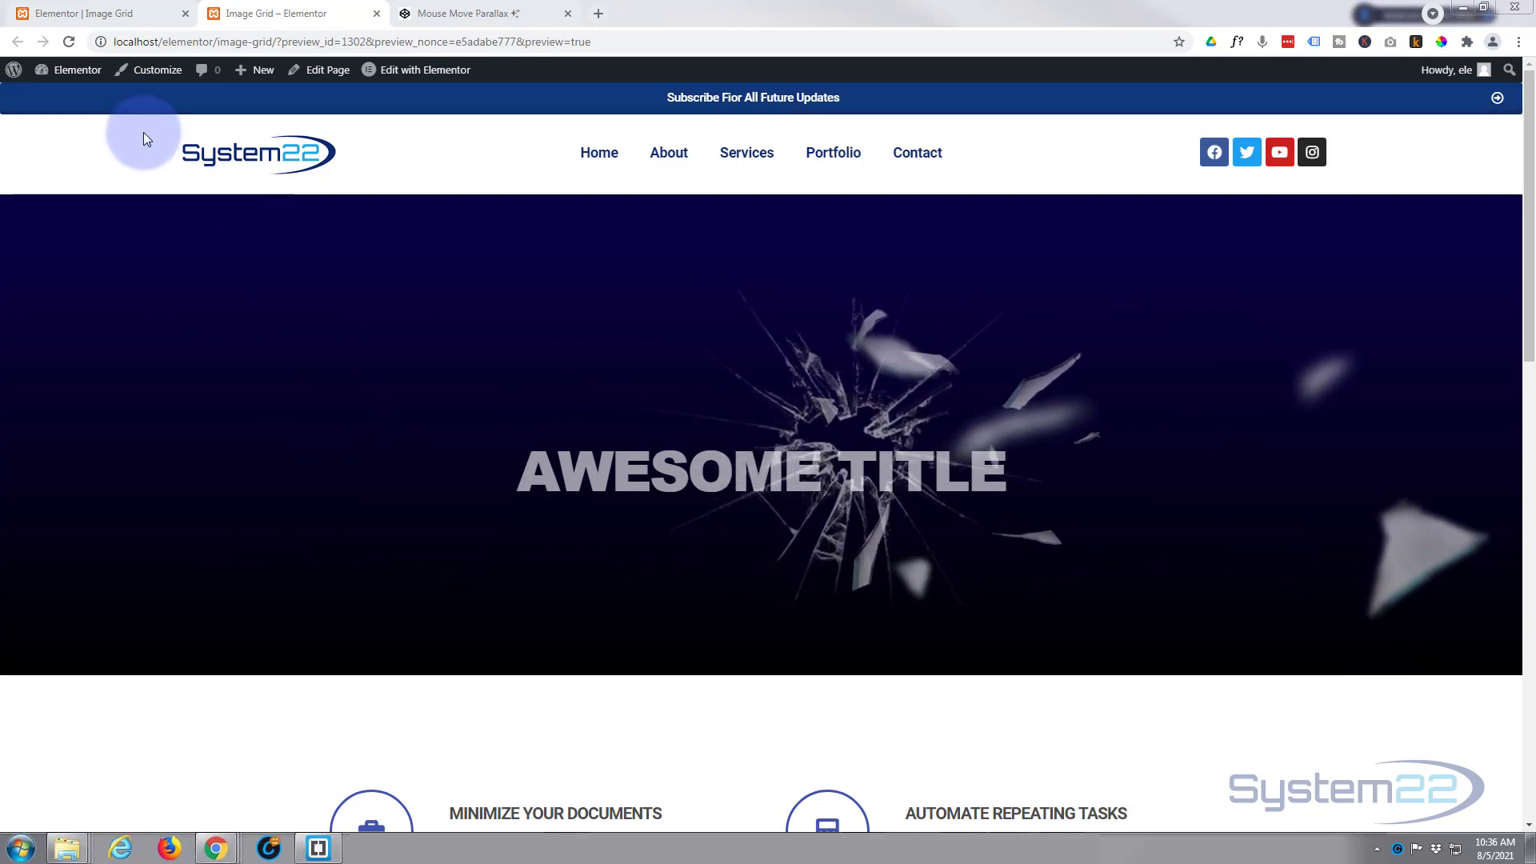
# - Review the Mouse Move Parallax pen in CodePen, then return to the live page preview
pyautogui.click(453, 15)
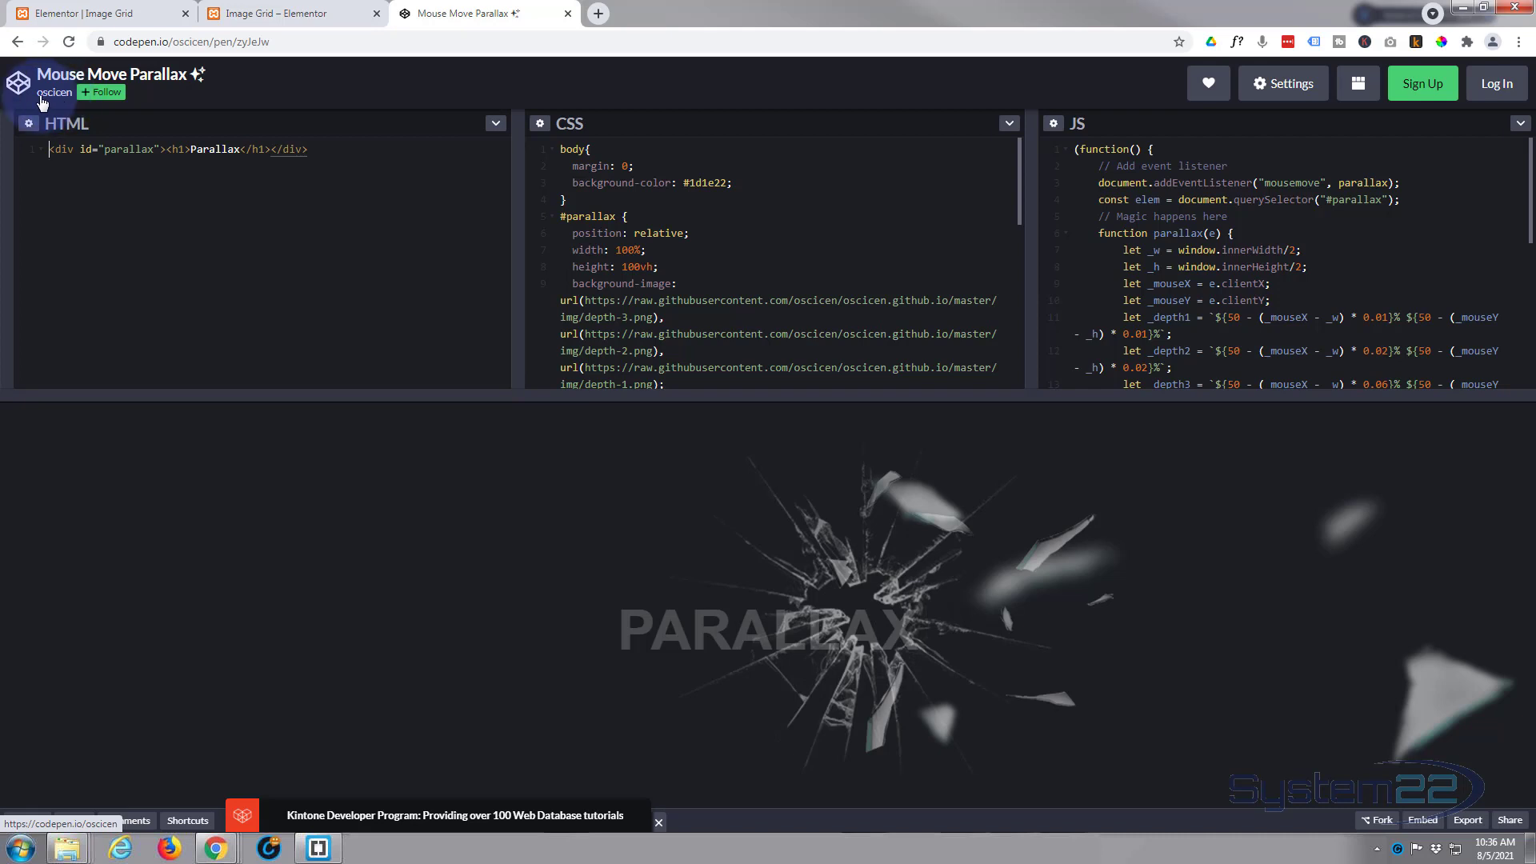
pyautogui.click(264, 14)
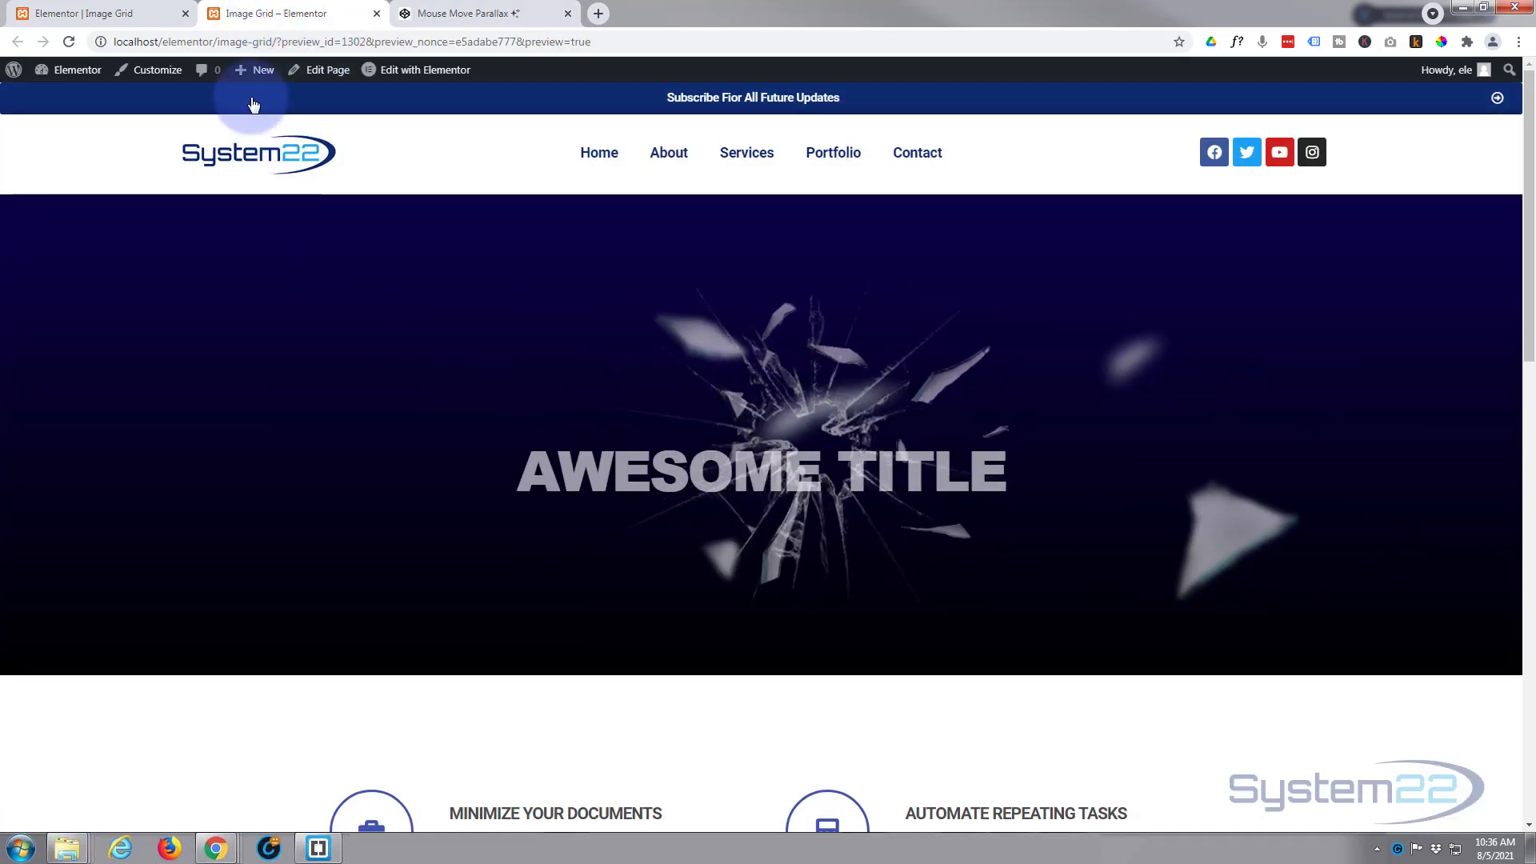
# - Back in the Elementor editor, delete the AWESOME TITLE hero section
pyautogui.click(90, 14)
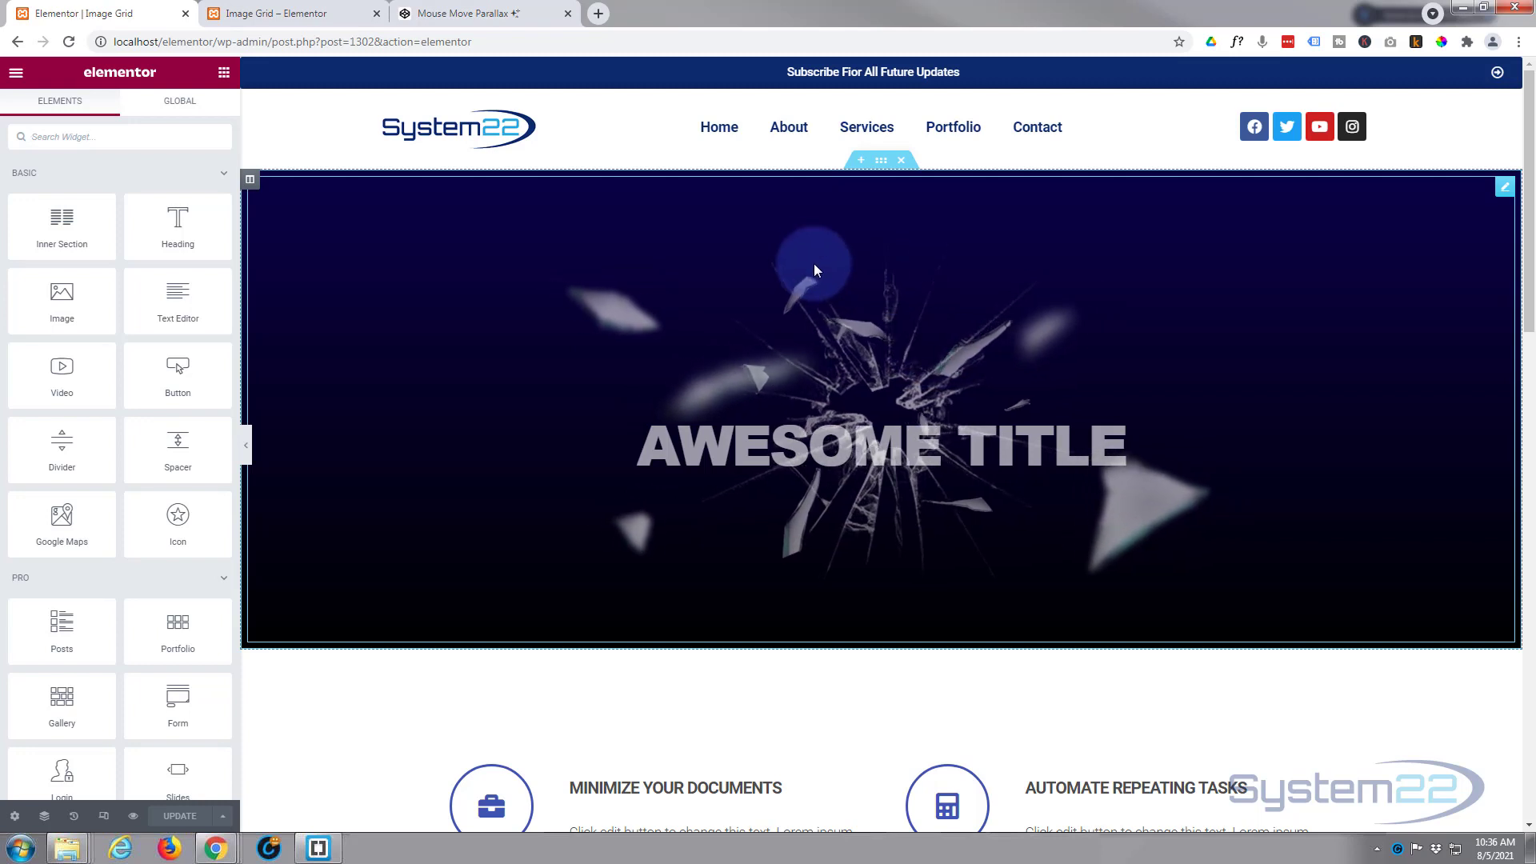
pyautogui.rightClick(894, 171)
pyautogui.click(950, 395)
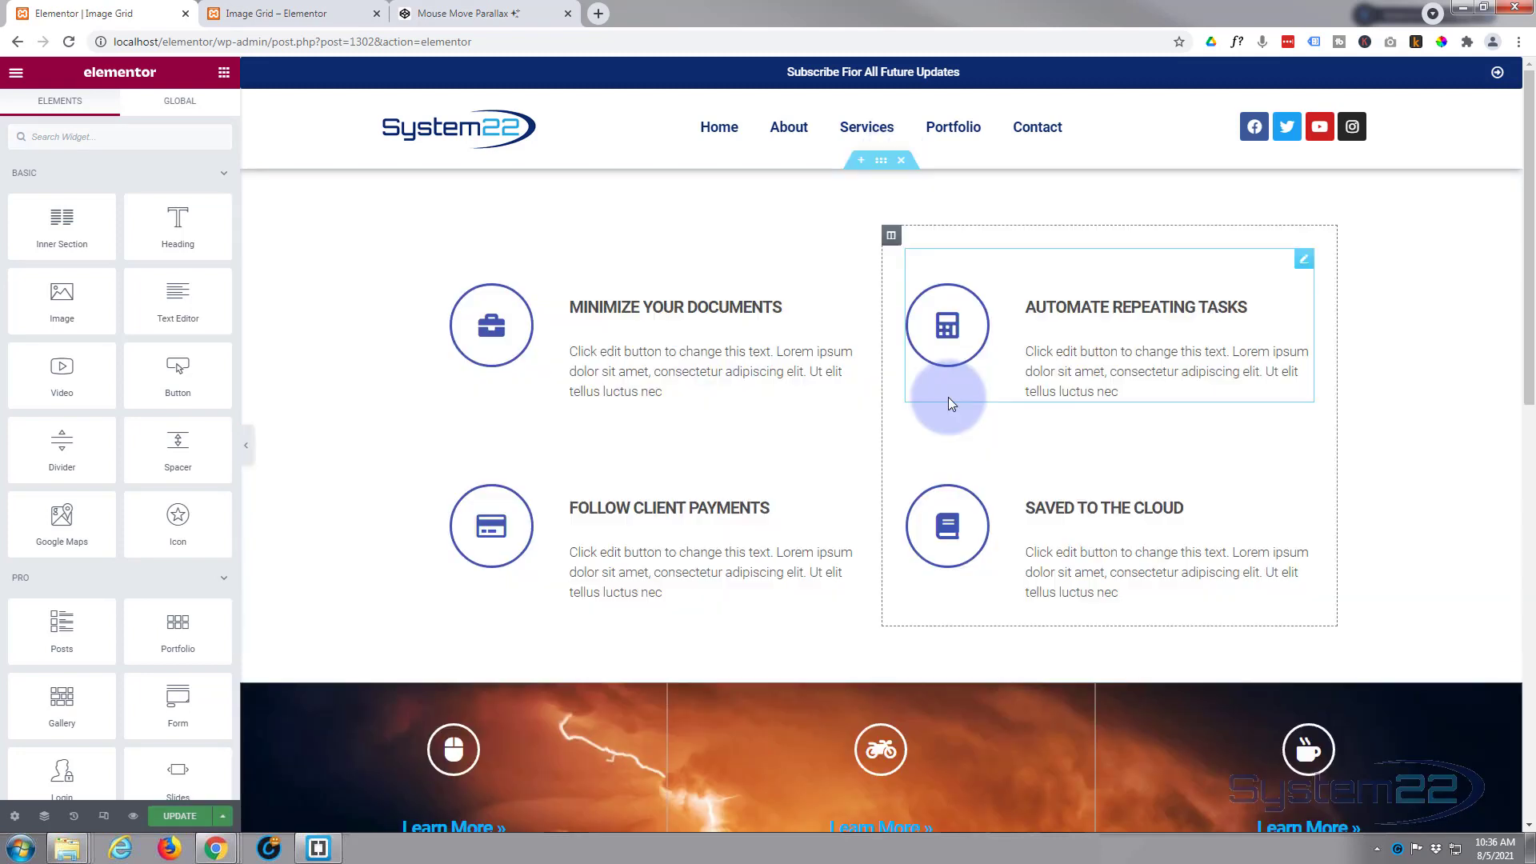
# - Add a new section above the services and drop an HTML widget into it
pyautogui.click(862, 164)
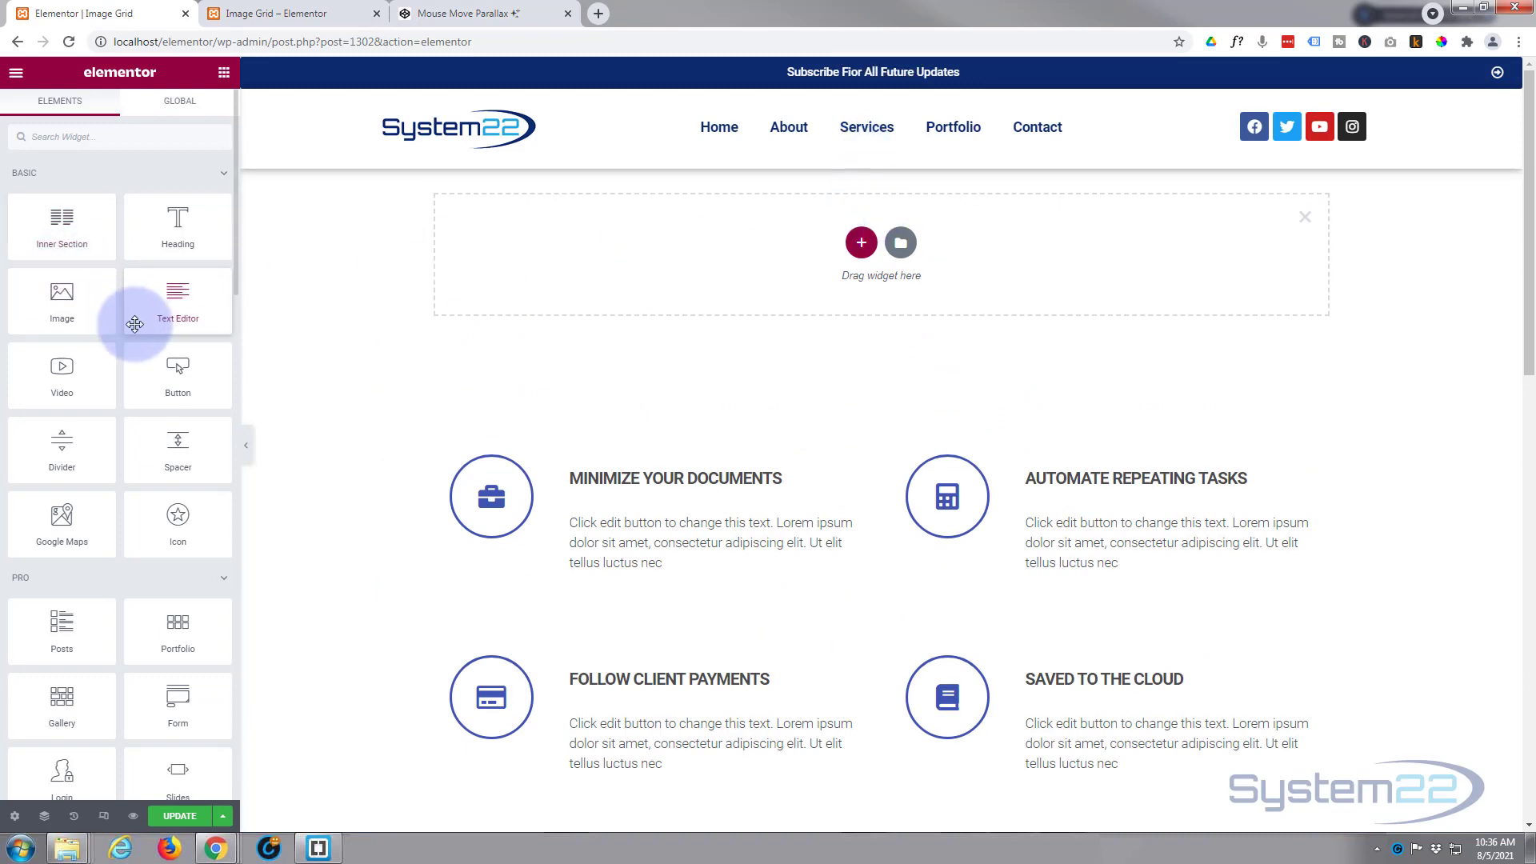
pyautogui.scroll(-3, 135, 320)
pyautogui.scroll(-15, 137, 324)
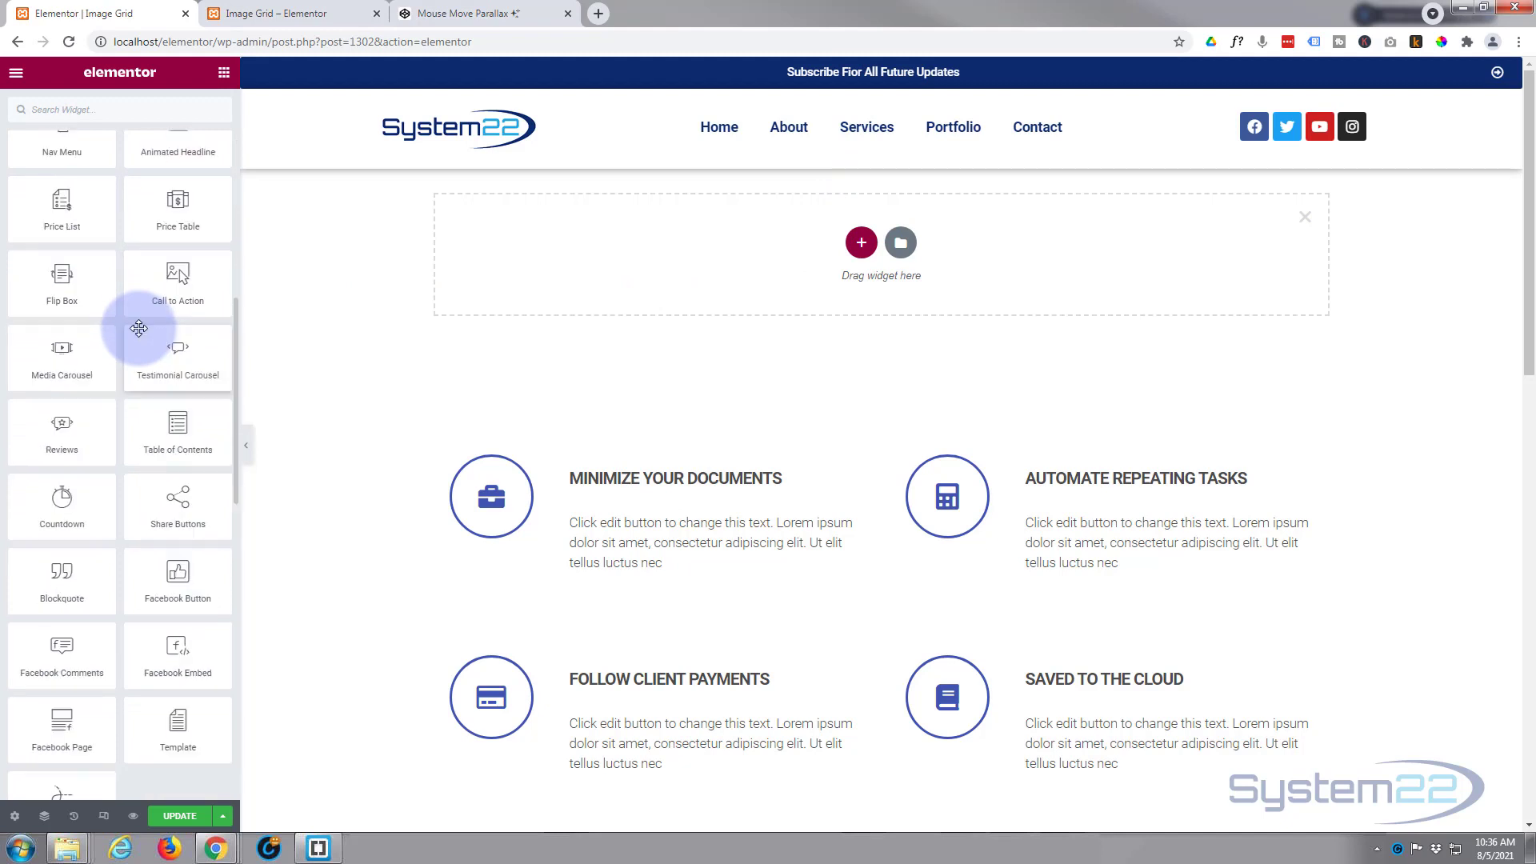
pyautogui.scroll(-4, 139, 326)
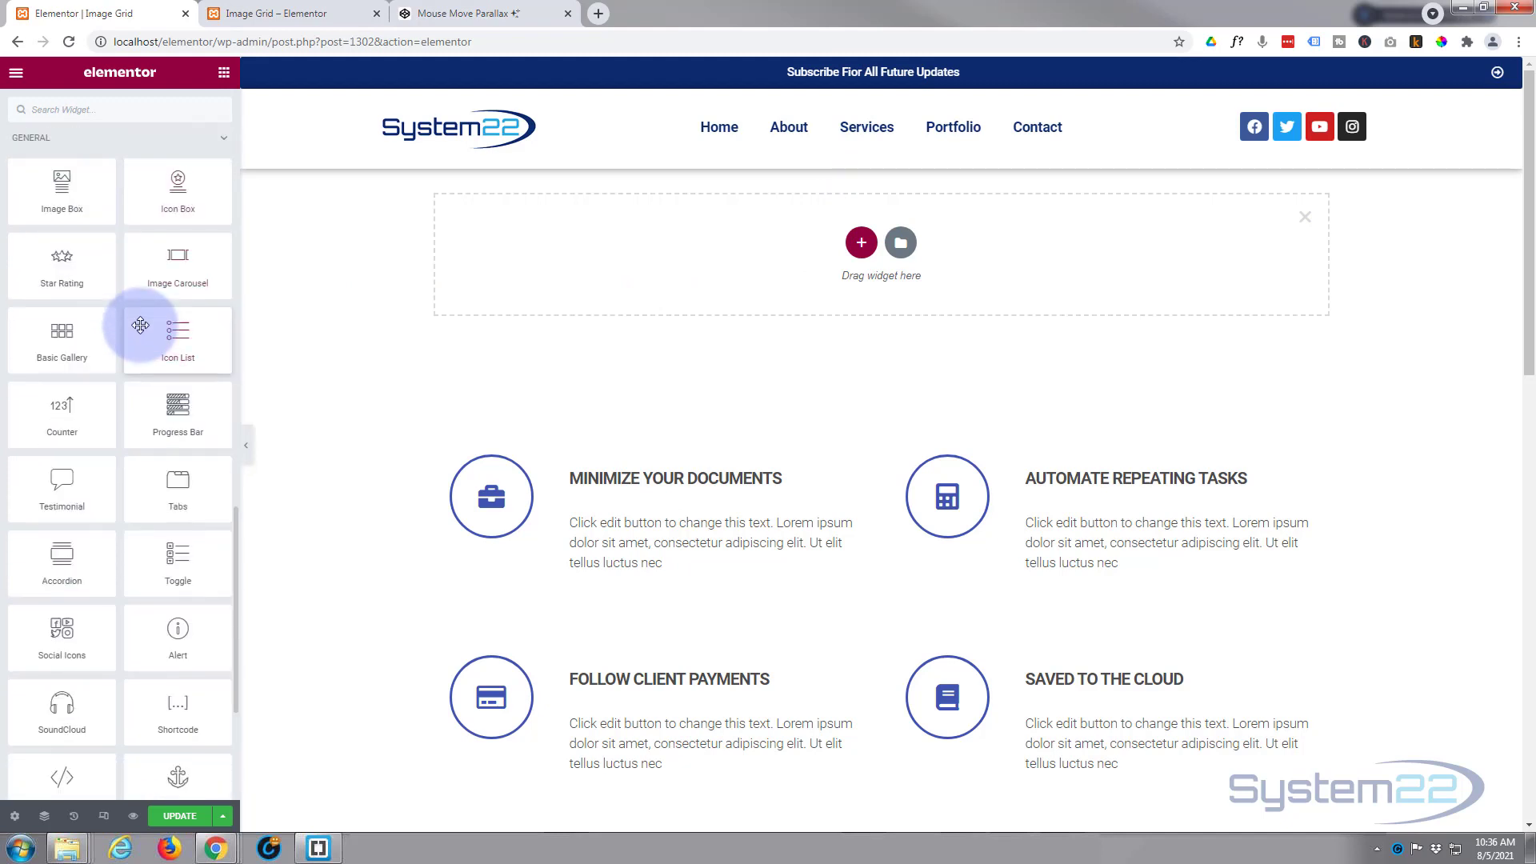
pyautogui.scroll(-1, 141, 325)
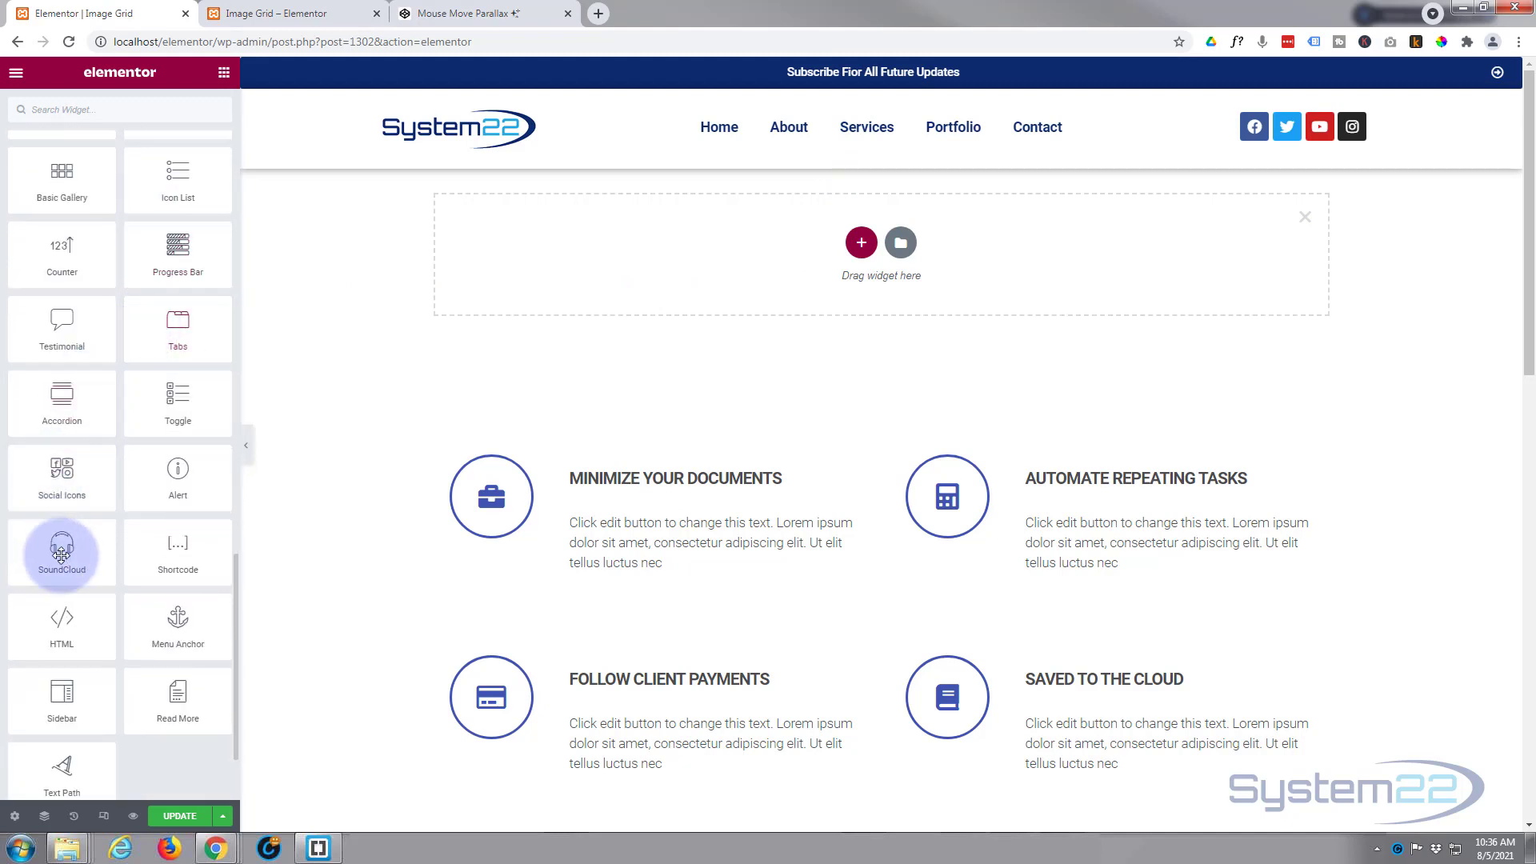
pyautogui.moveTo(68, 617); pyautogui.dragTo(789, 255)
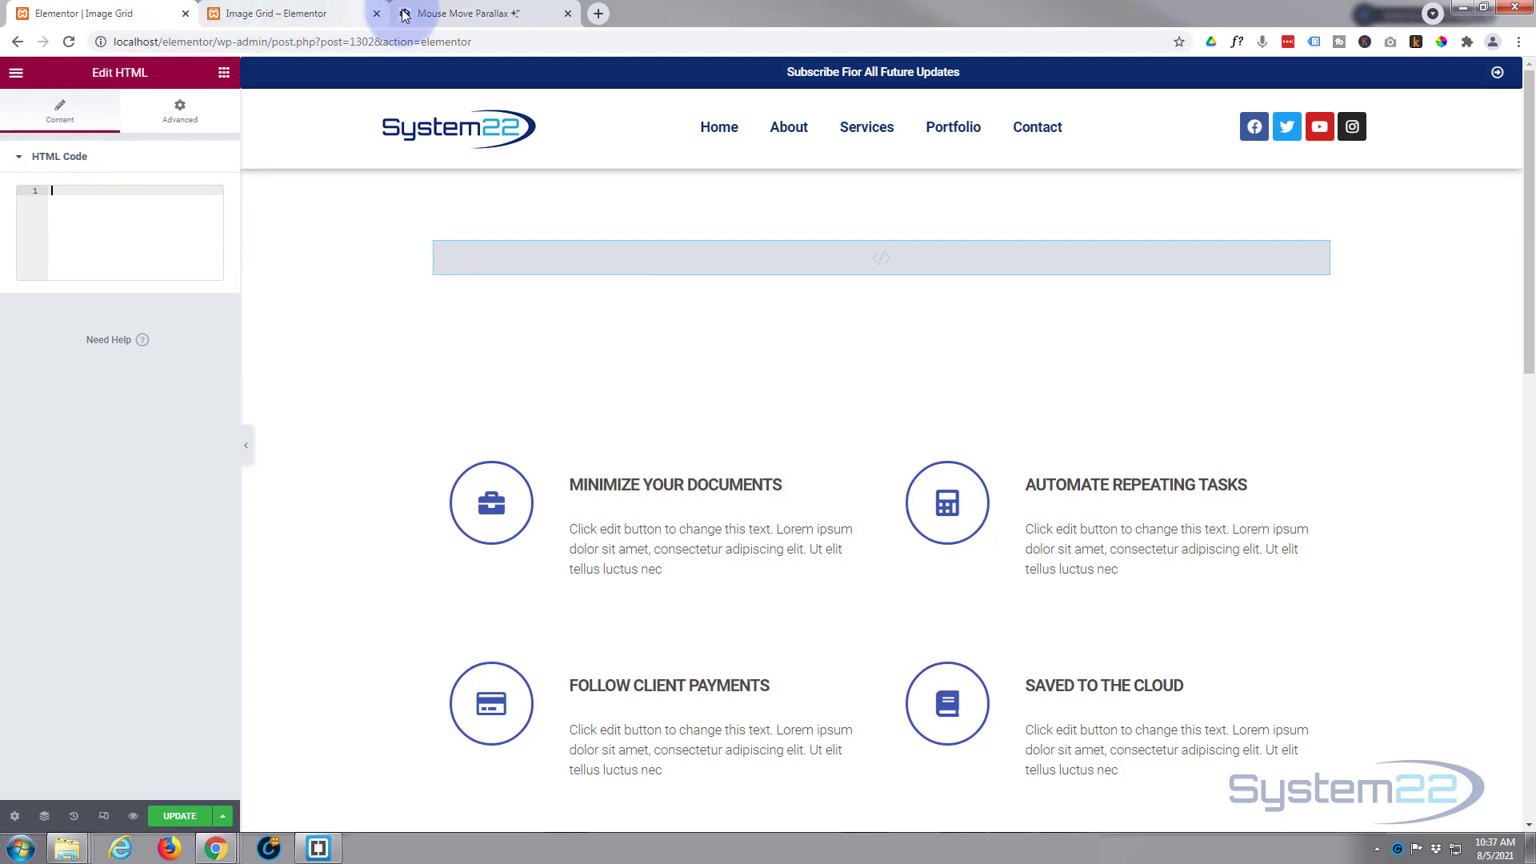
# - Copy the pen's parallax HTML line from CodePen and paste it into the HTML widget's code
pyautogui.click(446, 13)
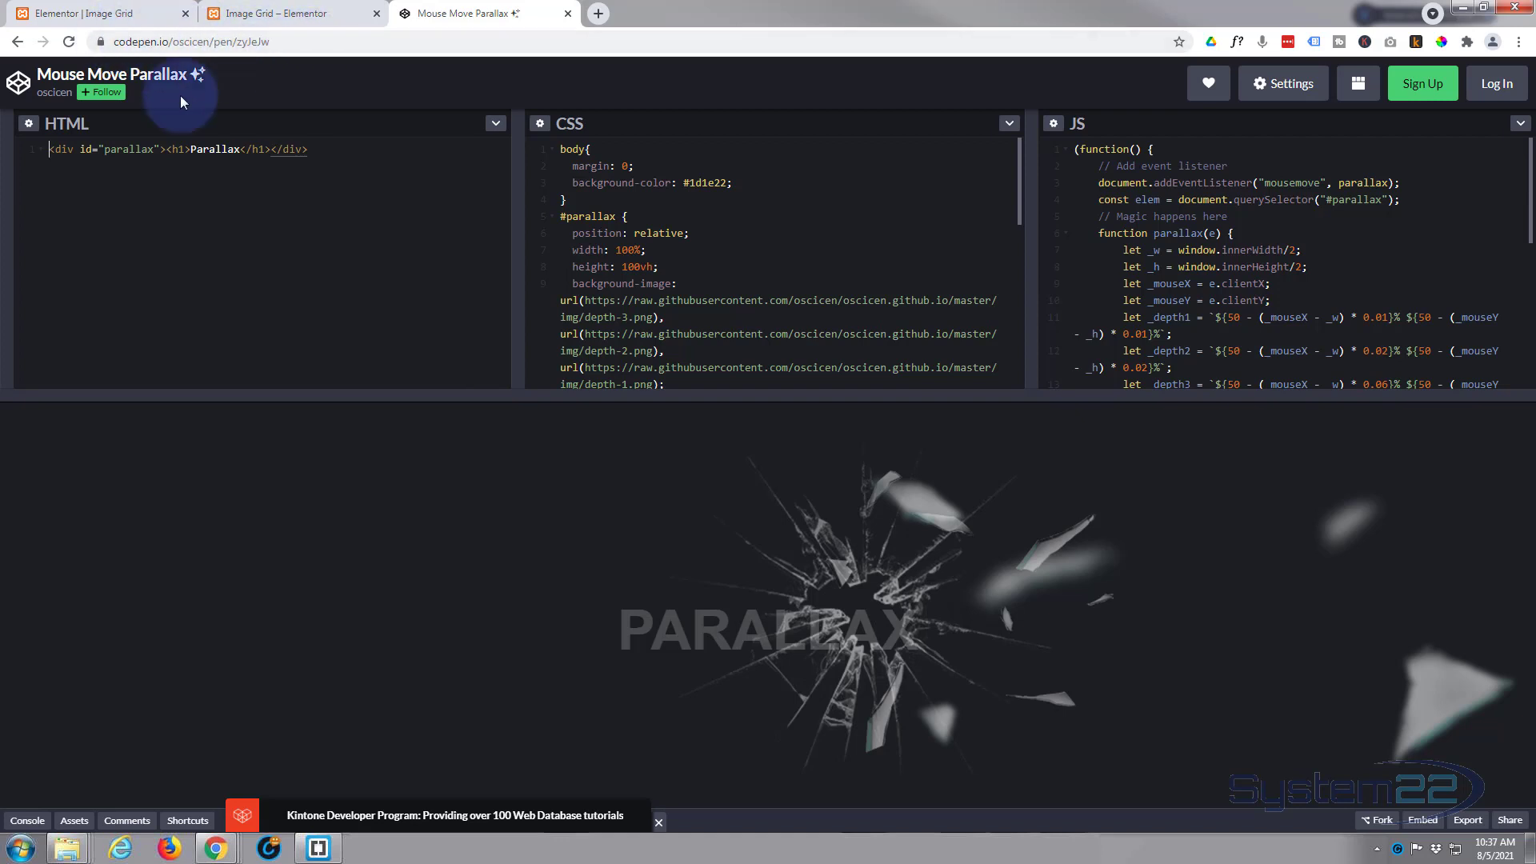
pyautogui.click(50, 150)
pyautogui.moveTo(50, 150); pyautogui.dragTo(328, 155)
pyautogui.hotkey('ctrl', 'c')
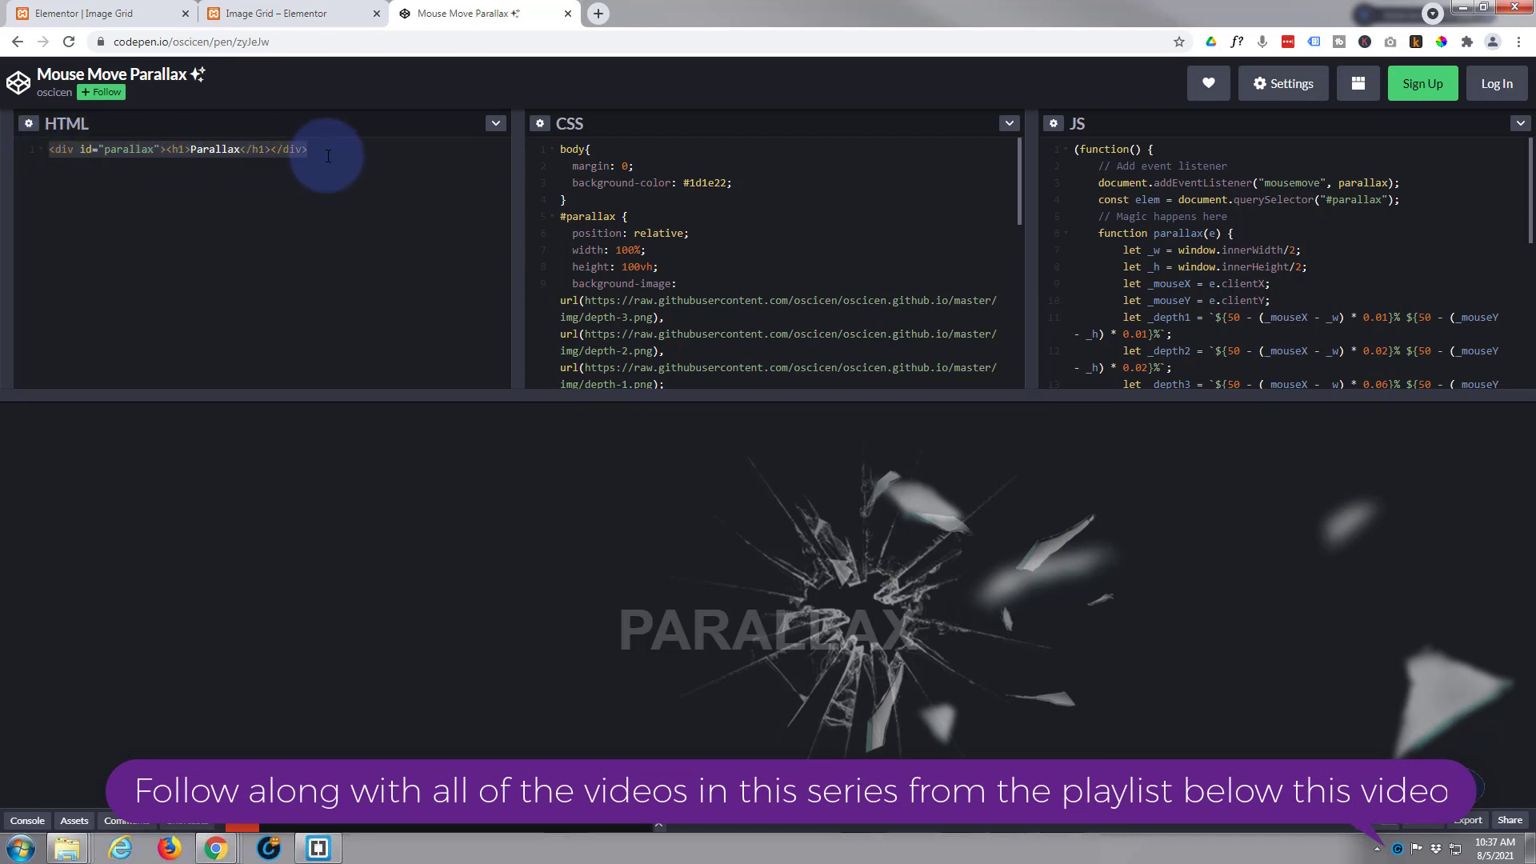
pyautogui.click(139, 12)
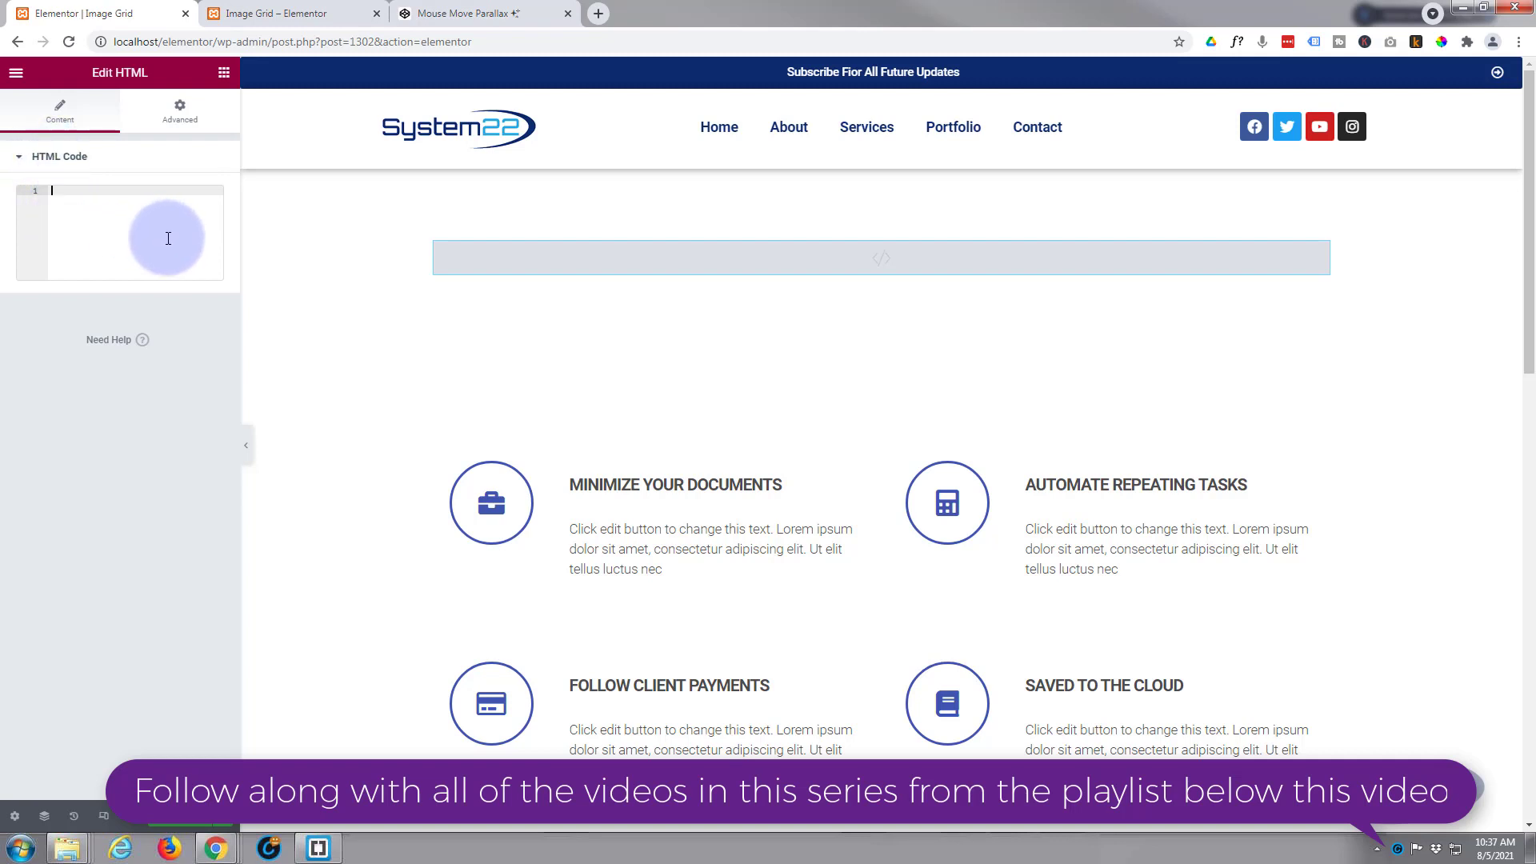
pyautogui.hotkey('ctrl', 'v')
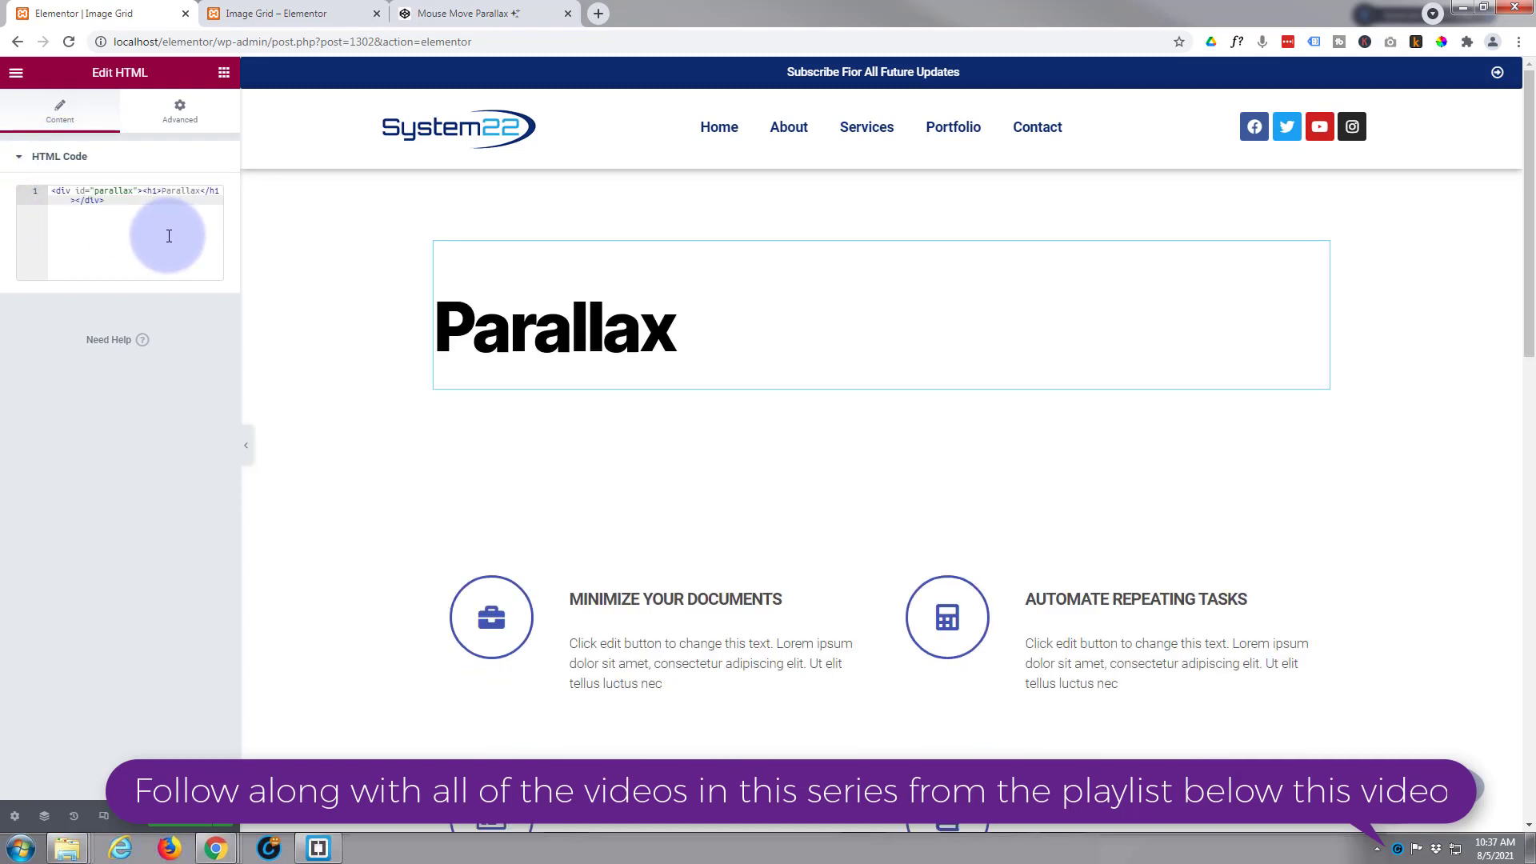
pyautogui.click(276, 17)
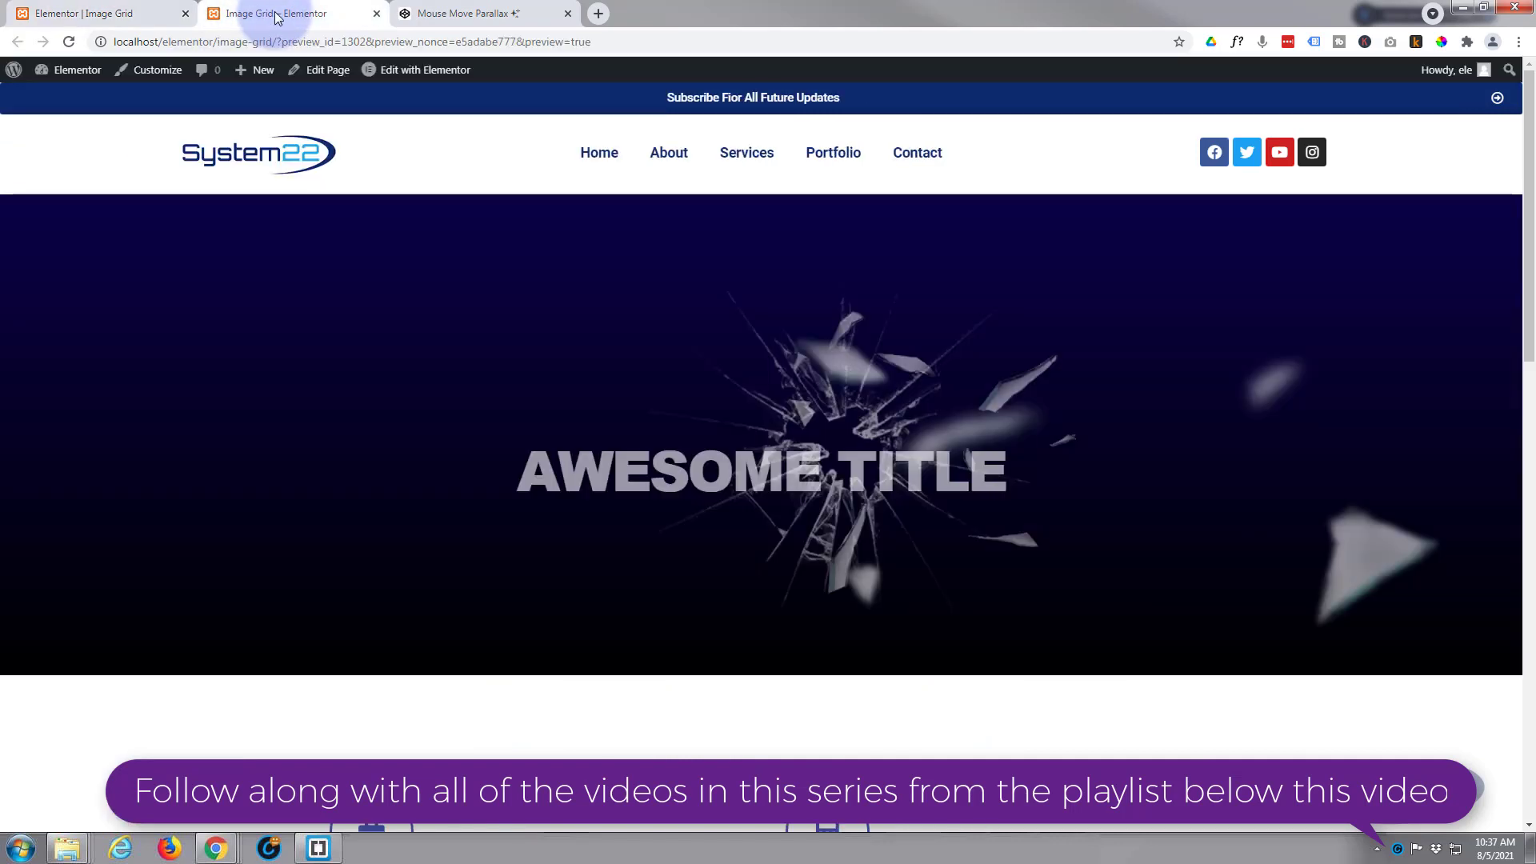
# - Copy the #parallax and h1 rules from the pen's CSS pane and return to Elementor
pyautogui.click(464, 14)
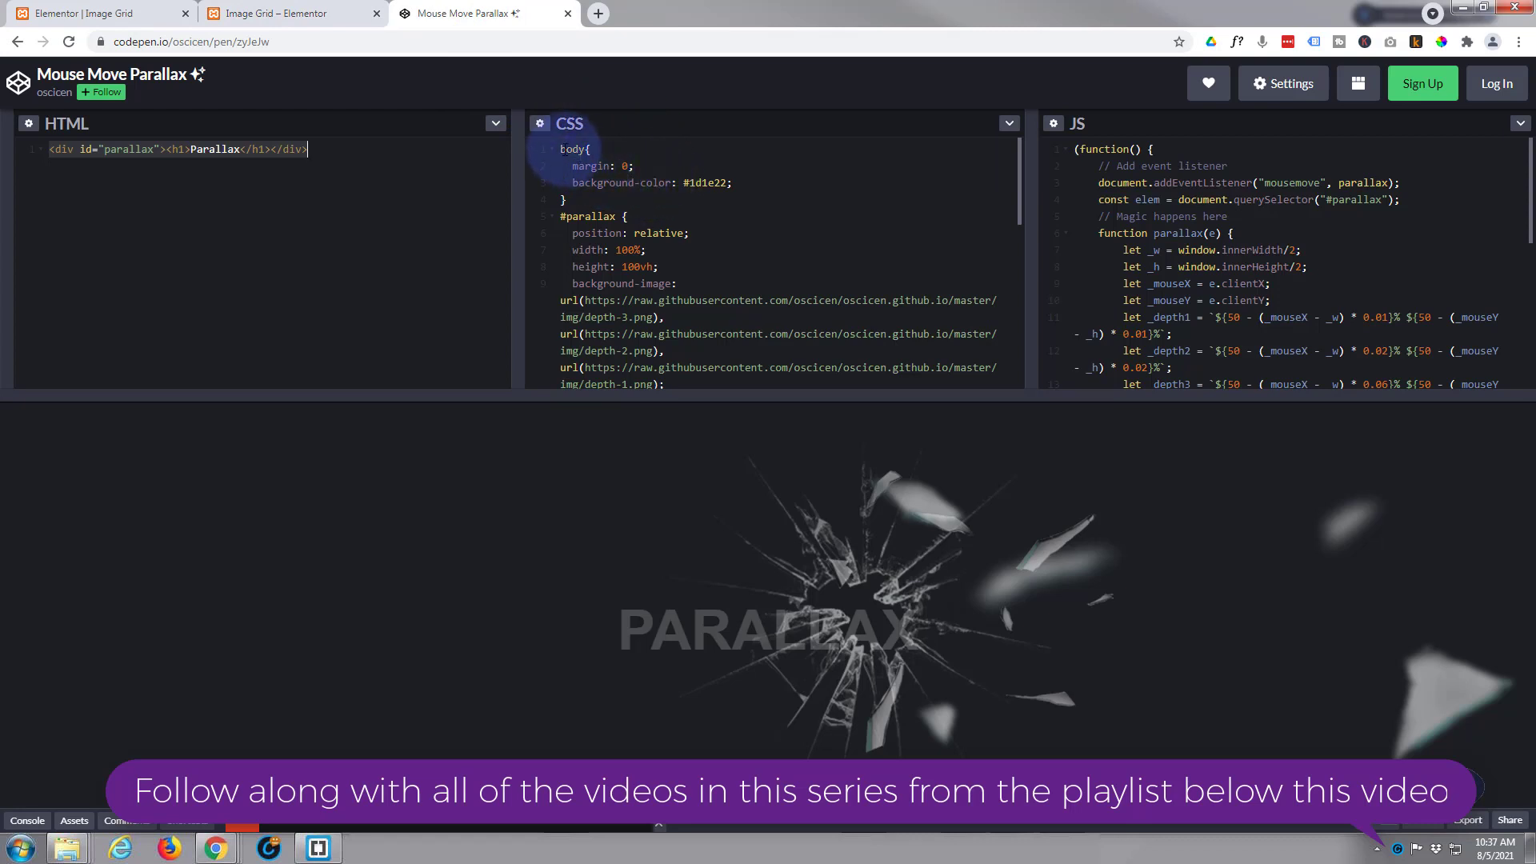
pyautogui.moveTo(560, 149); pyautogui.dragTo(675, 240)
pyautogui.scroll(-3, 680, 238)
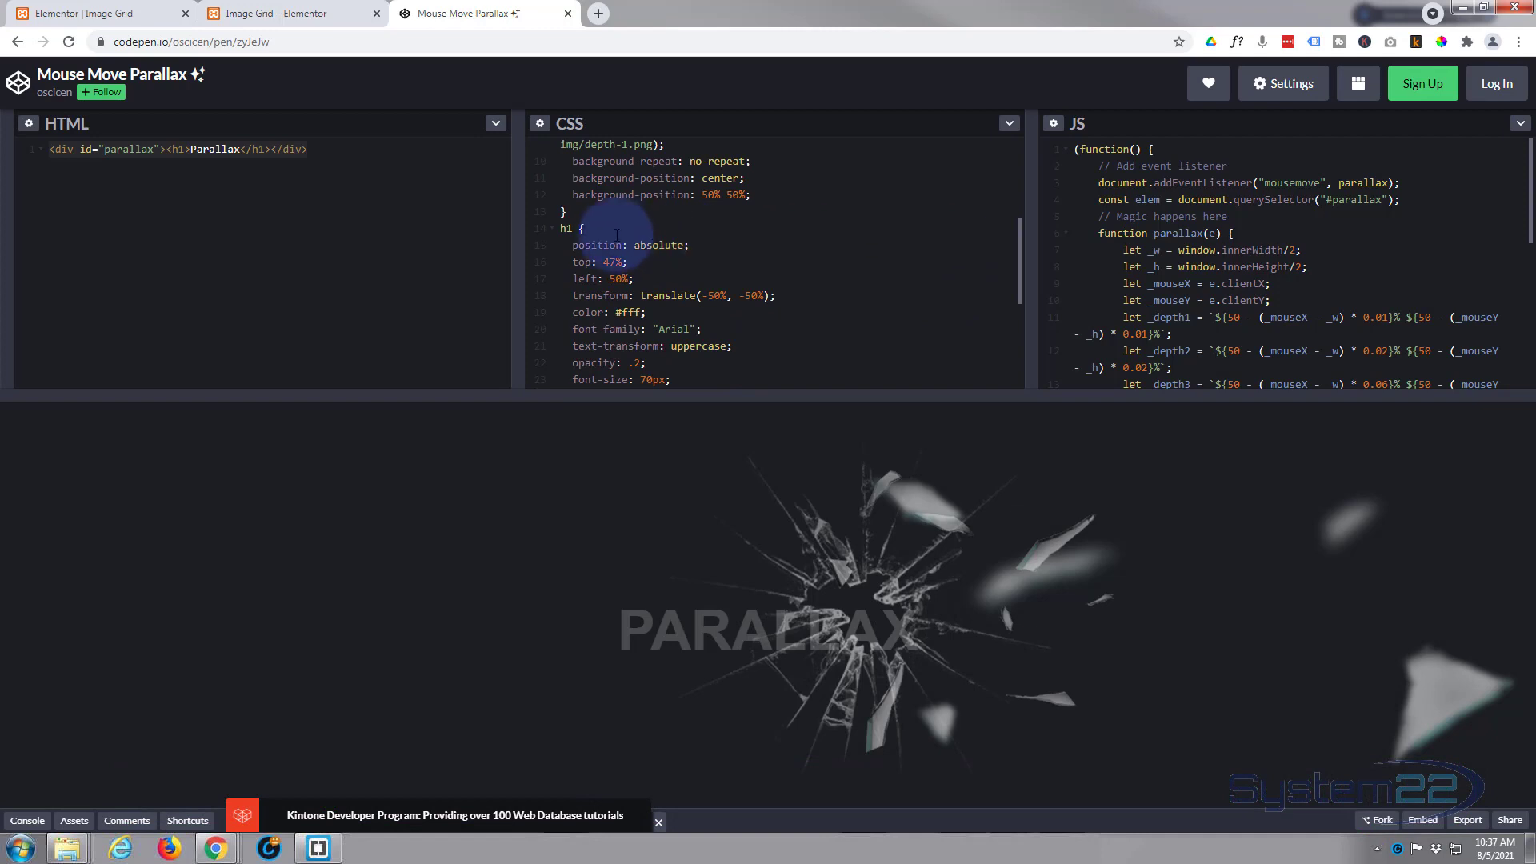
pyautogui.scroll(-2, 590, 232)
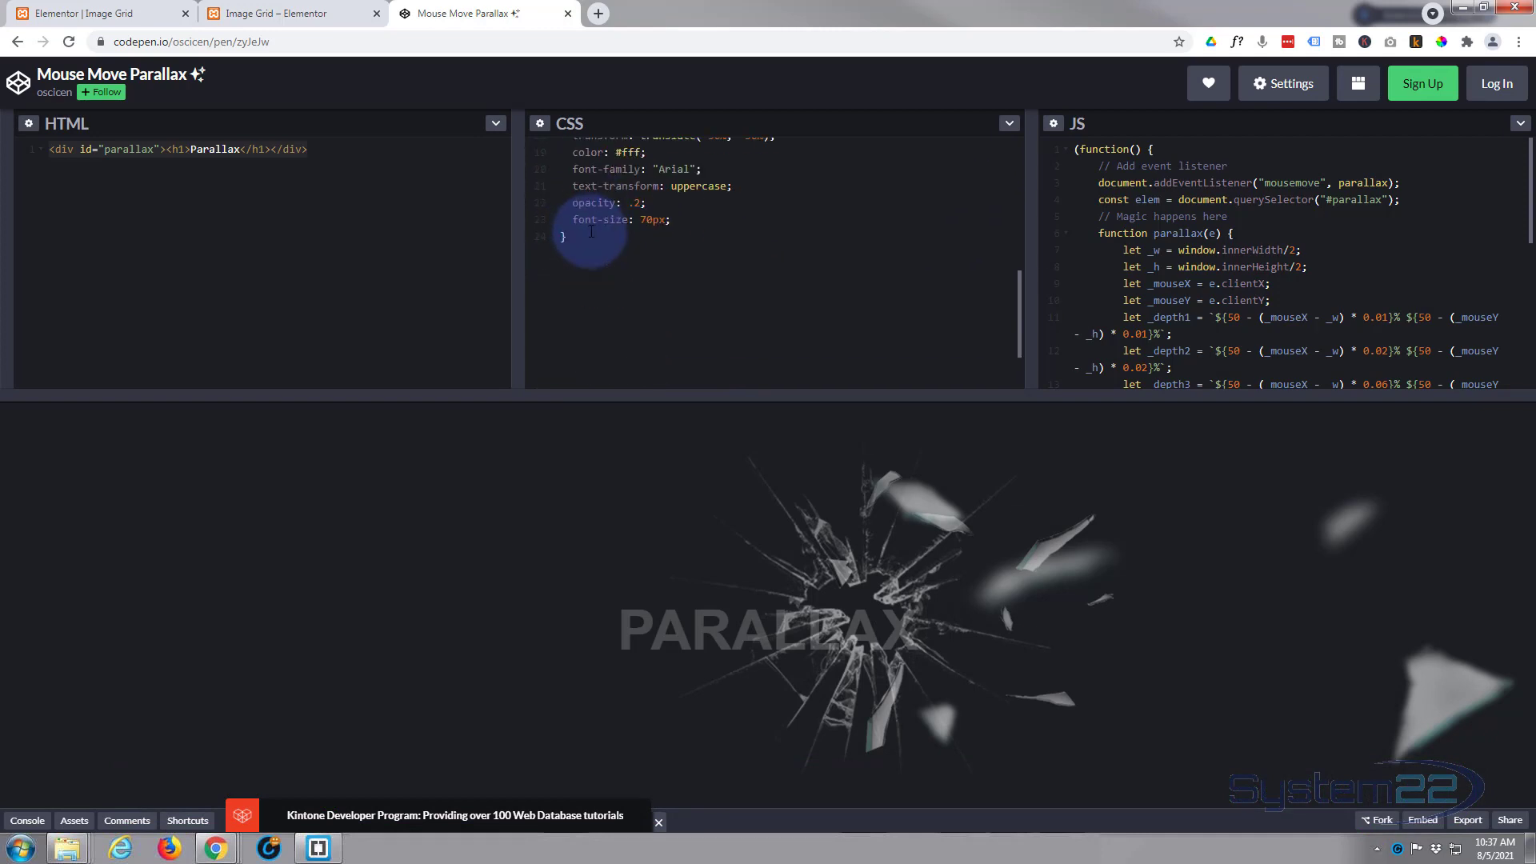
pyautogui.scroll(2, 590, 232)
pyautogui.scroll(1, 593, 231)
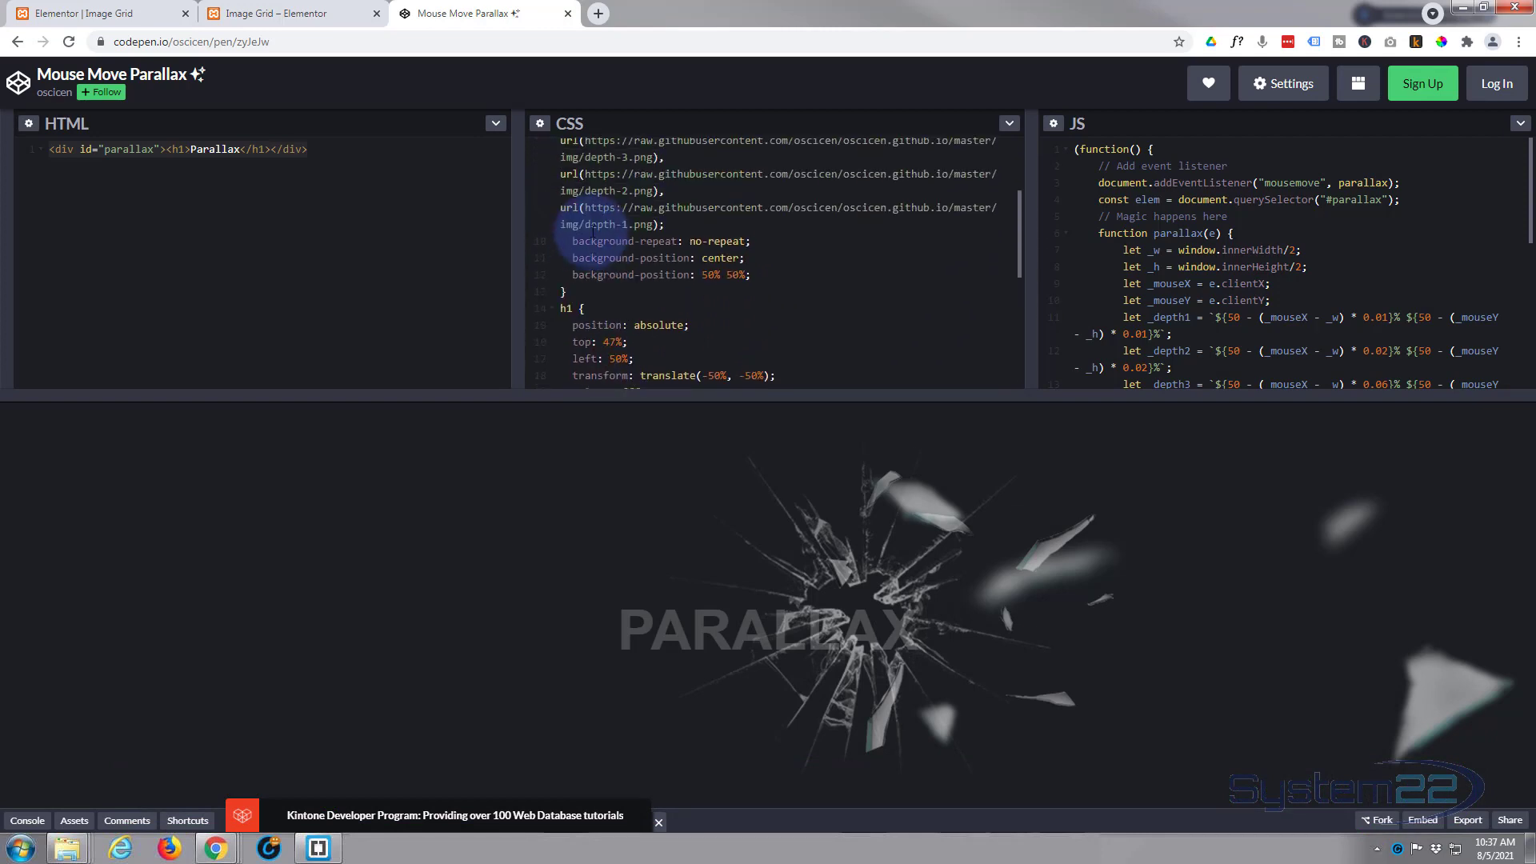
pyautogui.scroll(2, 594, 230)
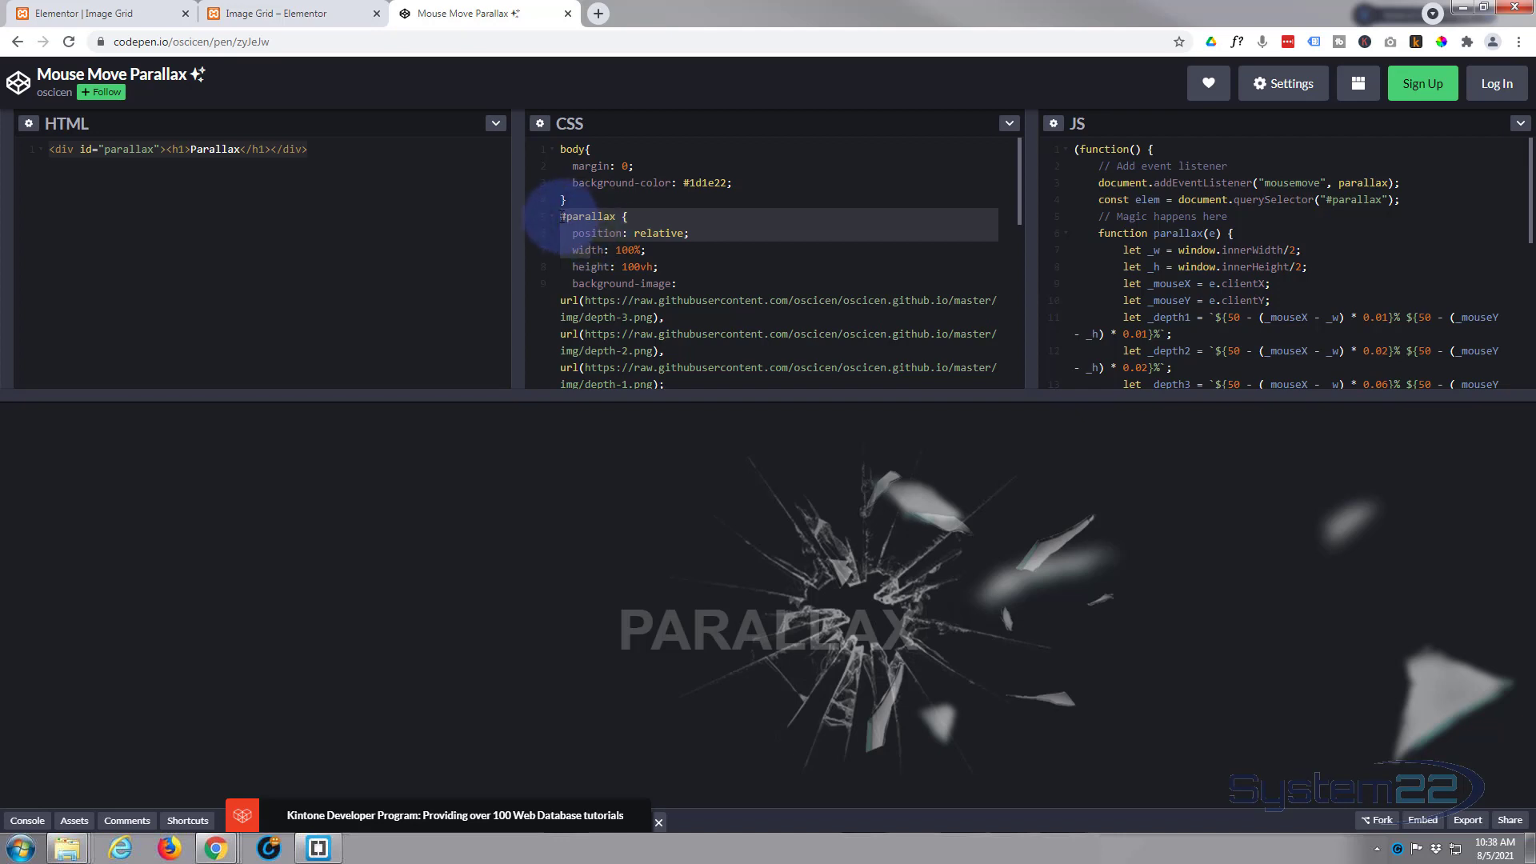
pyautogui.click(576, 216)
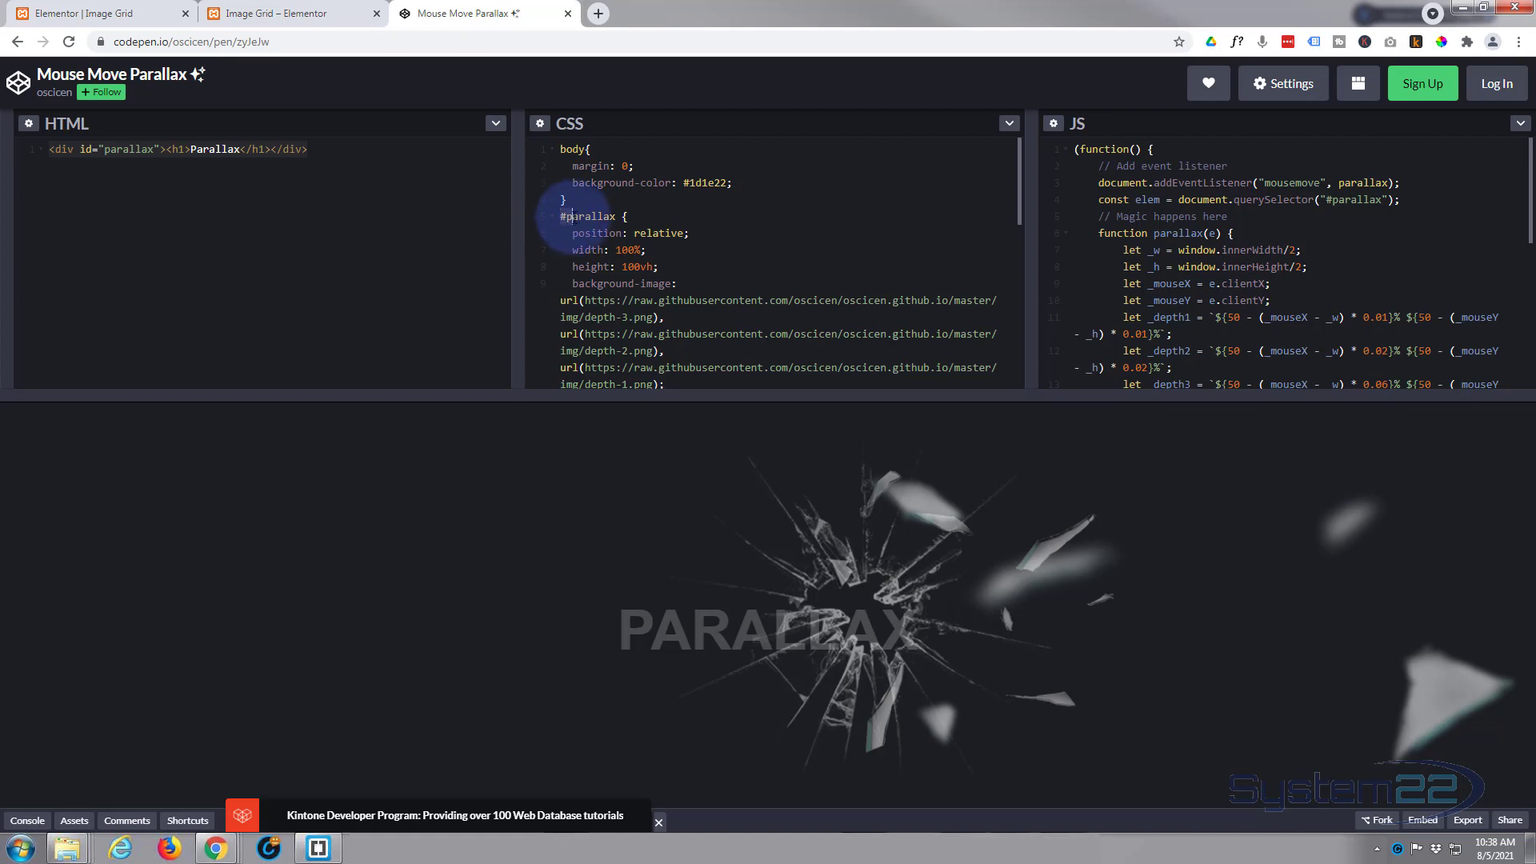
pyautogui.moveTo(573, 216); pyautogui.dragTo(634, 278)
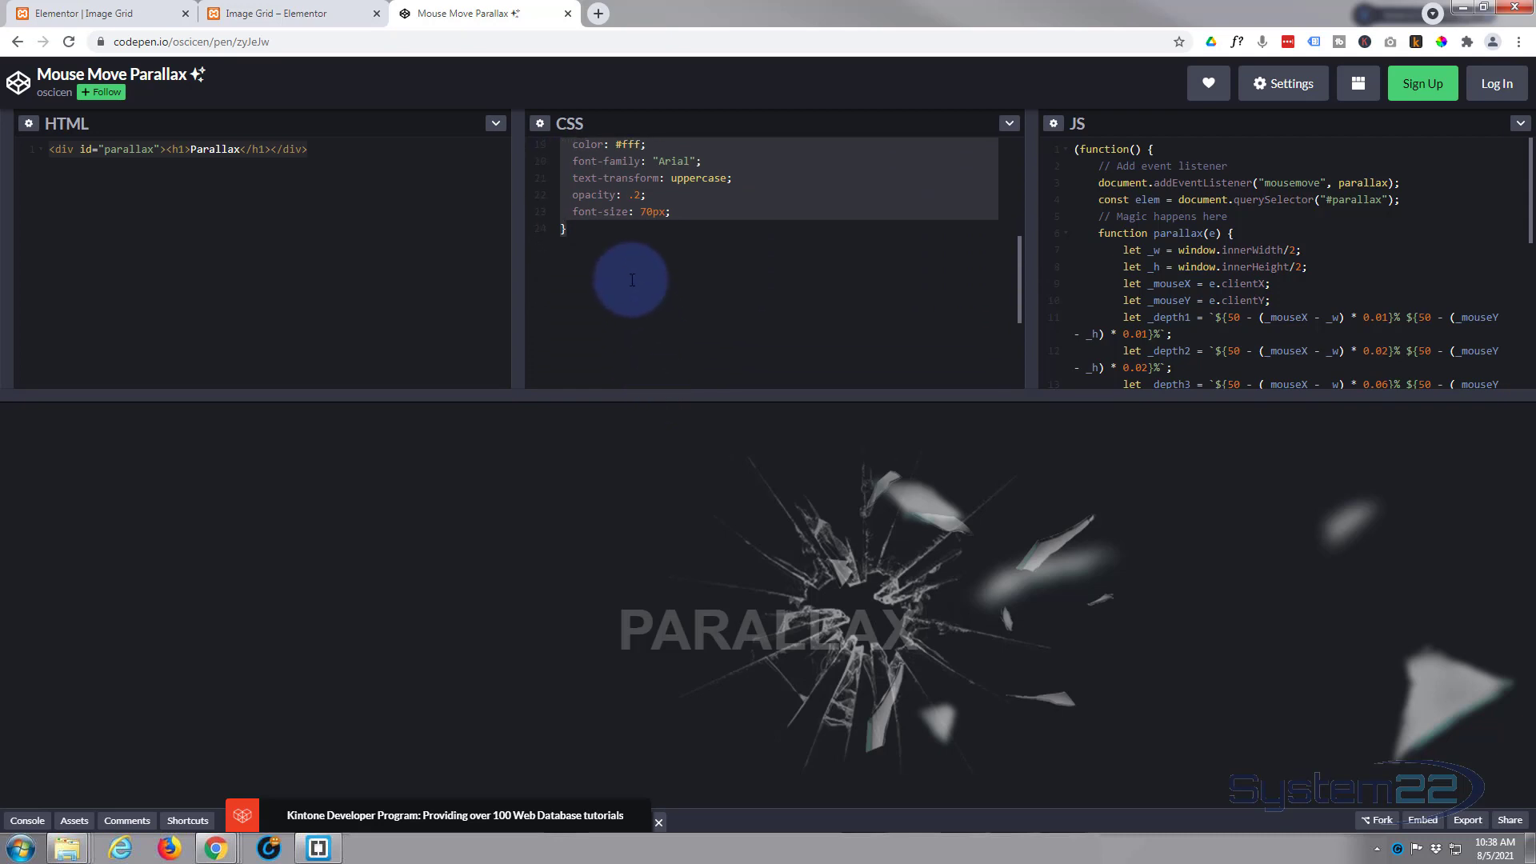
pyautogui.click(125, 16)
# - Add a <style> block below the widget's HTML and paste the #parallax and h1 rules into it
pyautogui.click(145, 202)
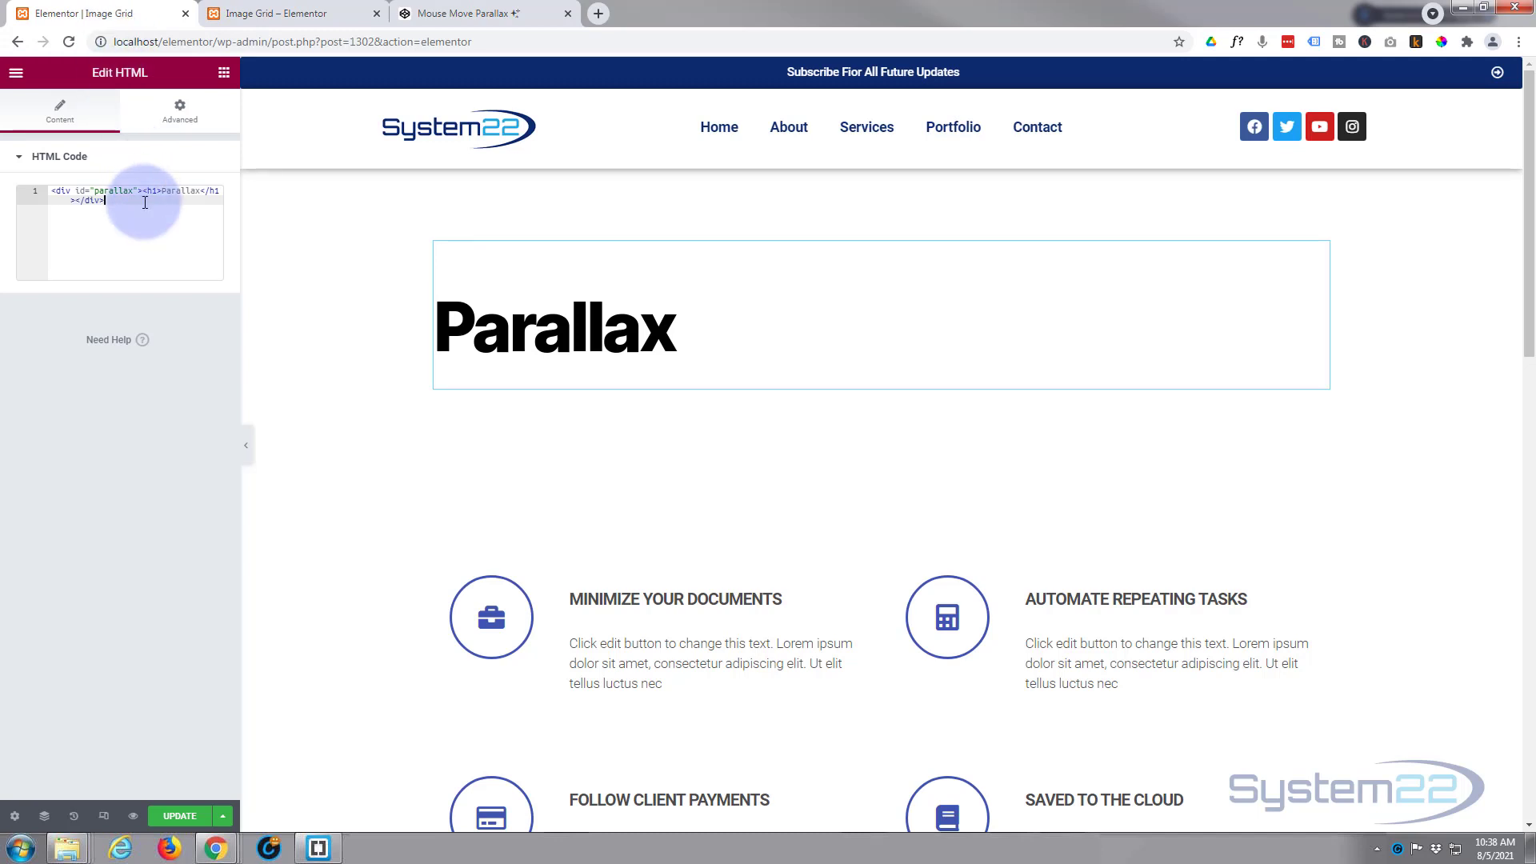
pyautogui.press('Return')
pyautogui.press('Return')
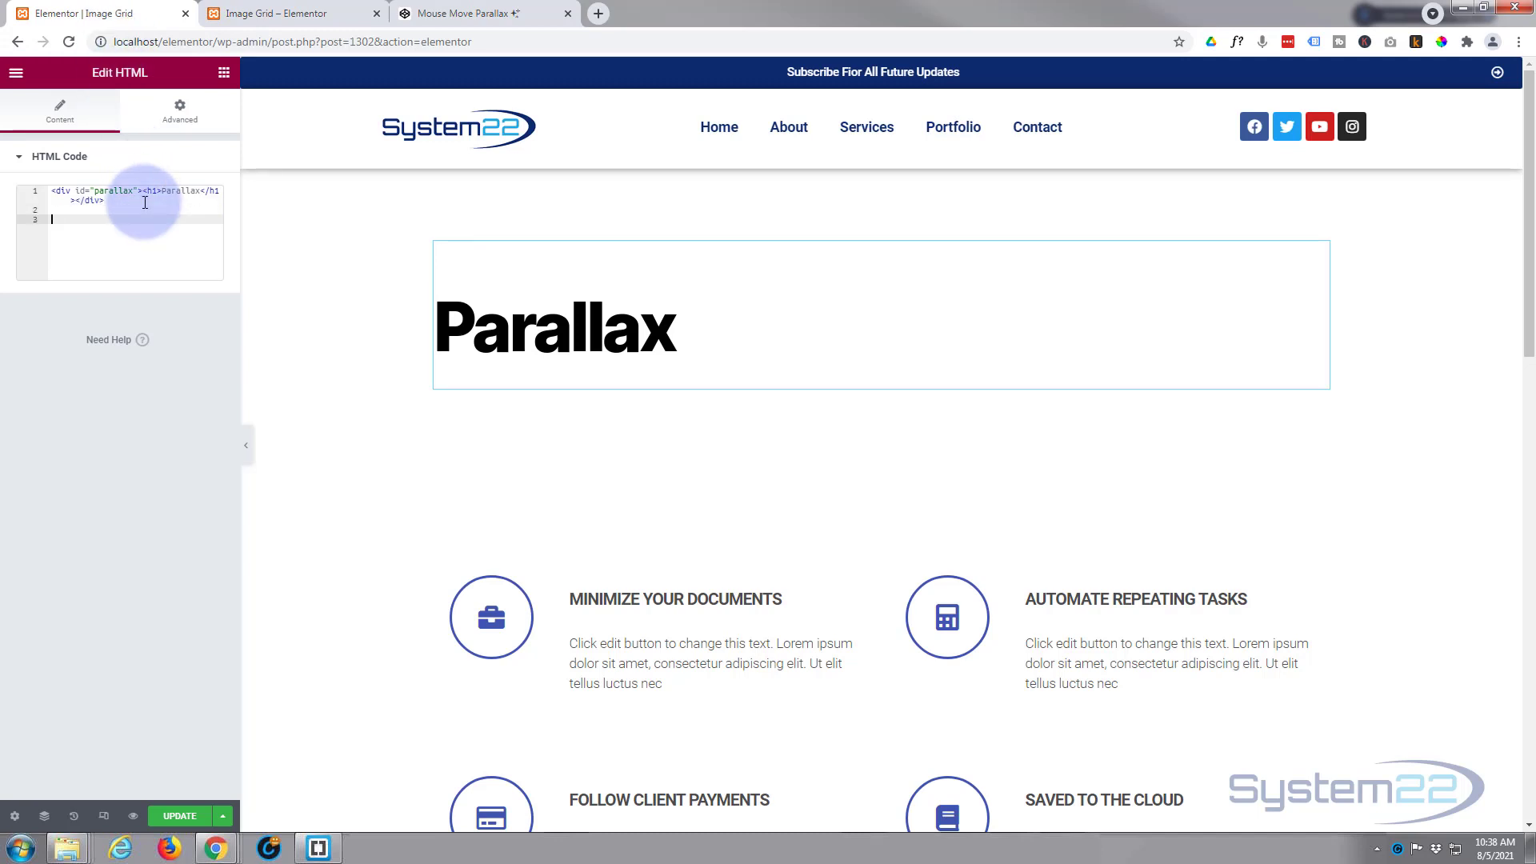
pyautogui.write('<')
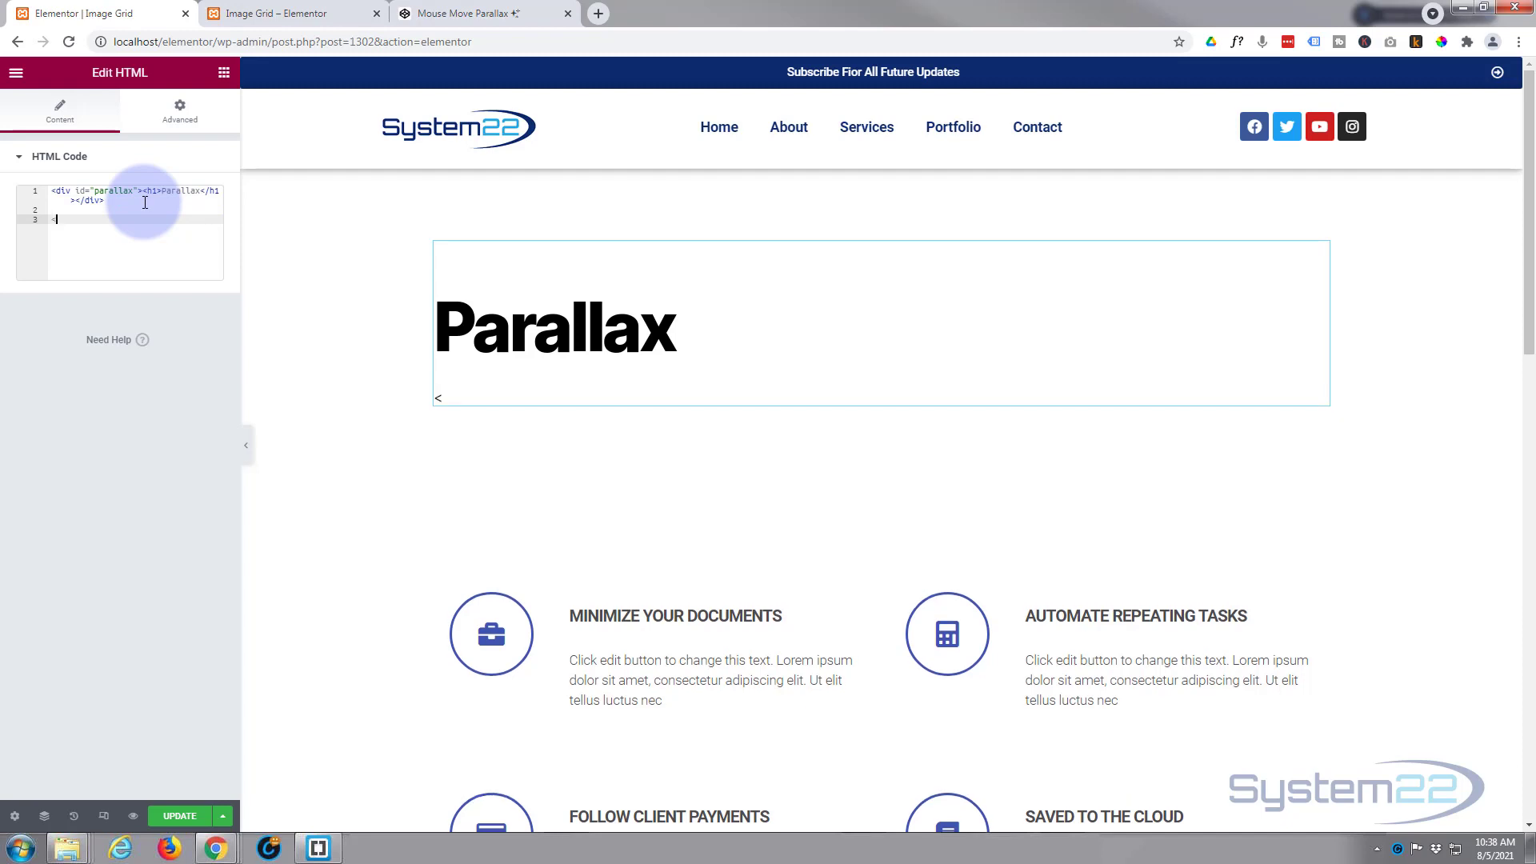
pyautogui.write('sty')
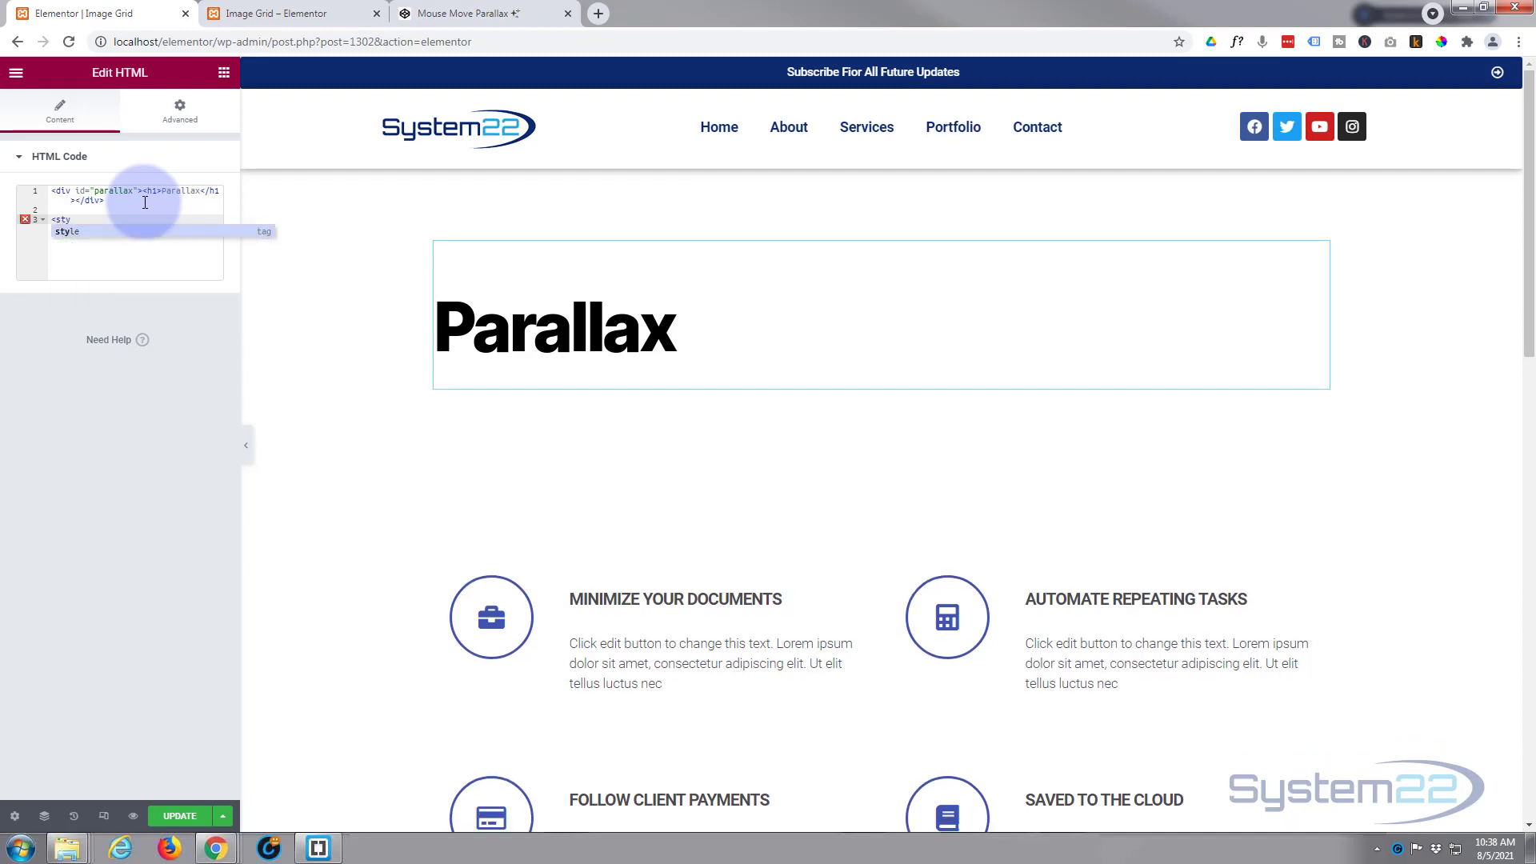
pyautogui.write('le></style>')
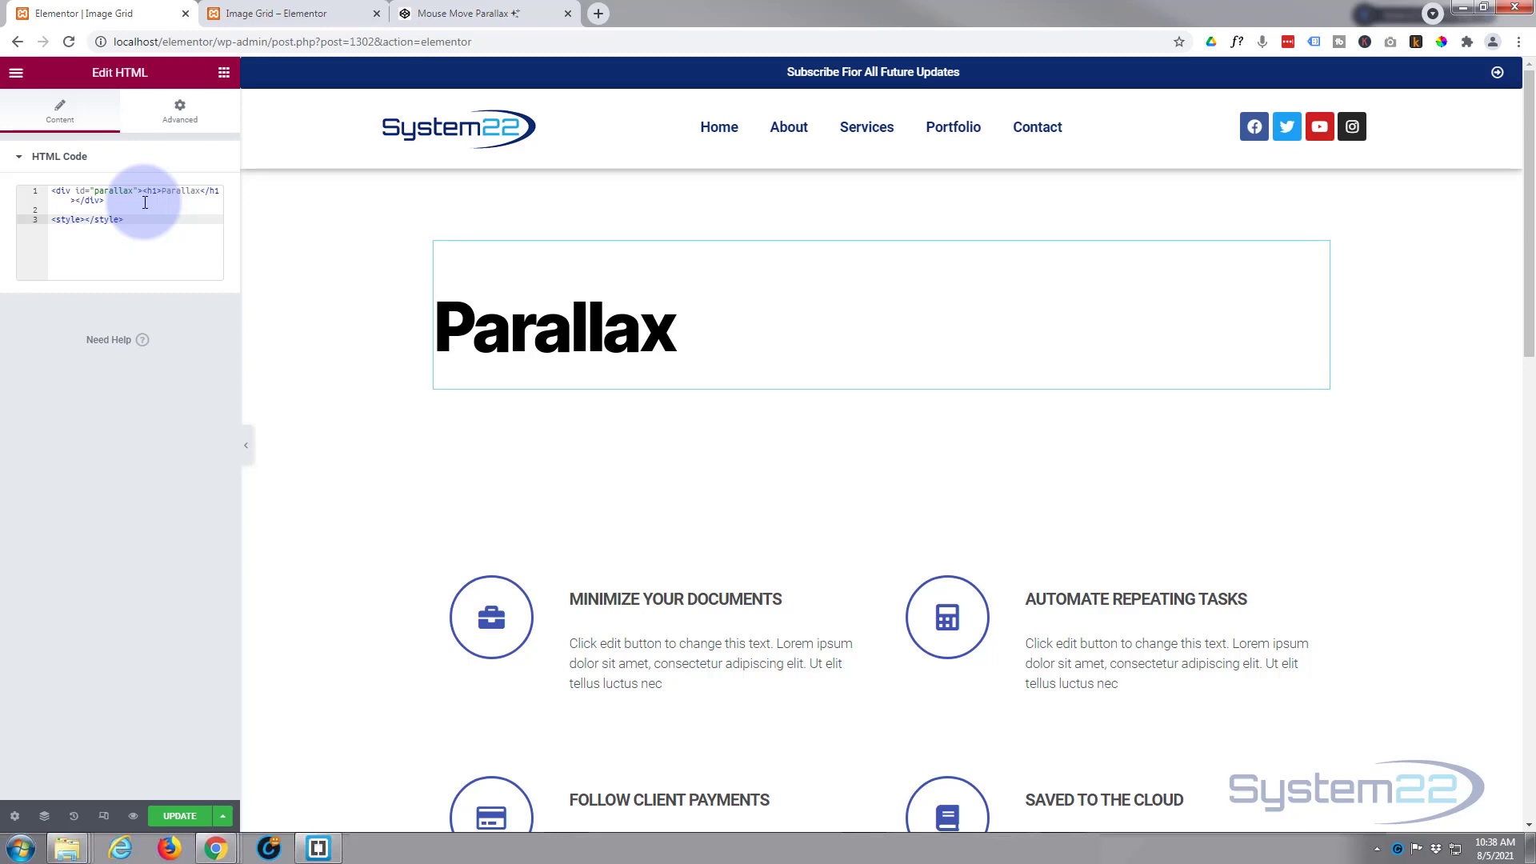
pyautogui.press('Return')
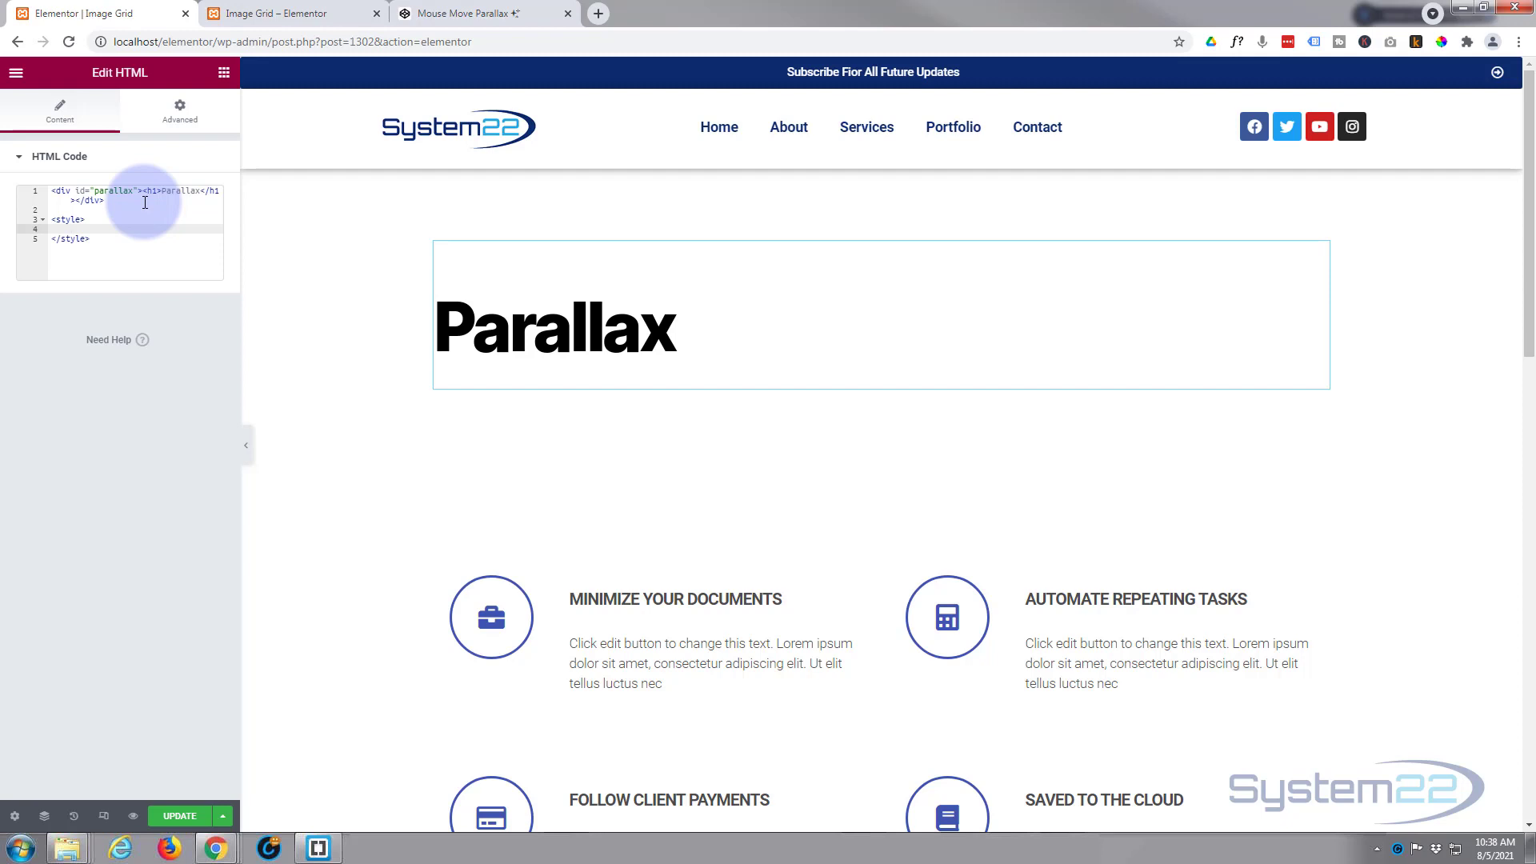
pyautogui.write('#parallax { position: relative; width: 100%; height: 100vh; background-image: url(https://raw.githubusercontent.com/oscicen/oscicen.github.io/master/img/depth-3.png), url(https://raw.githubusercontent.com/oscicen/oscicen.github.io/master/img/depth-2.png), url(https://raw.githubusercontent.com/oscicen/oscicen.github.io/master/img/depth-1.png); background-repeat: no-repeat; background-position: center; background-position: 50% 50%; } h1 { position: absolute; top: 47%; left: 50%; transform: translate(-50%, -50%); color: #fff; font-family: "Arial"; text-transform: uppercase; opacity: .2; font-size: 70px; }')
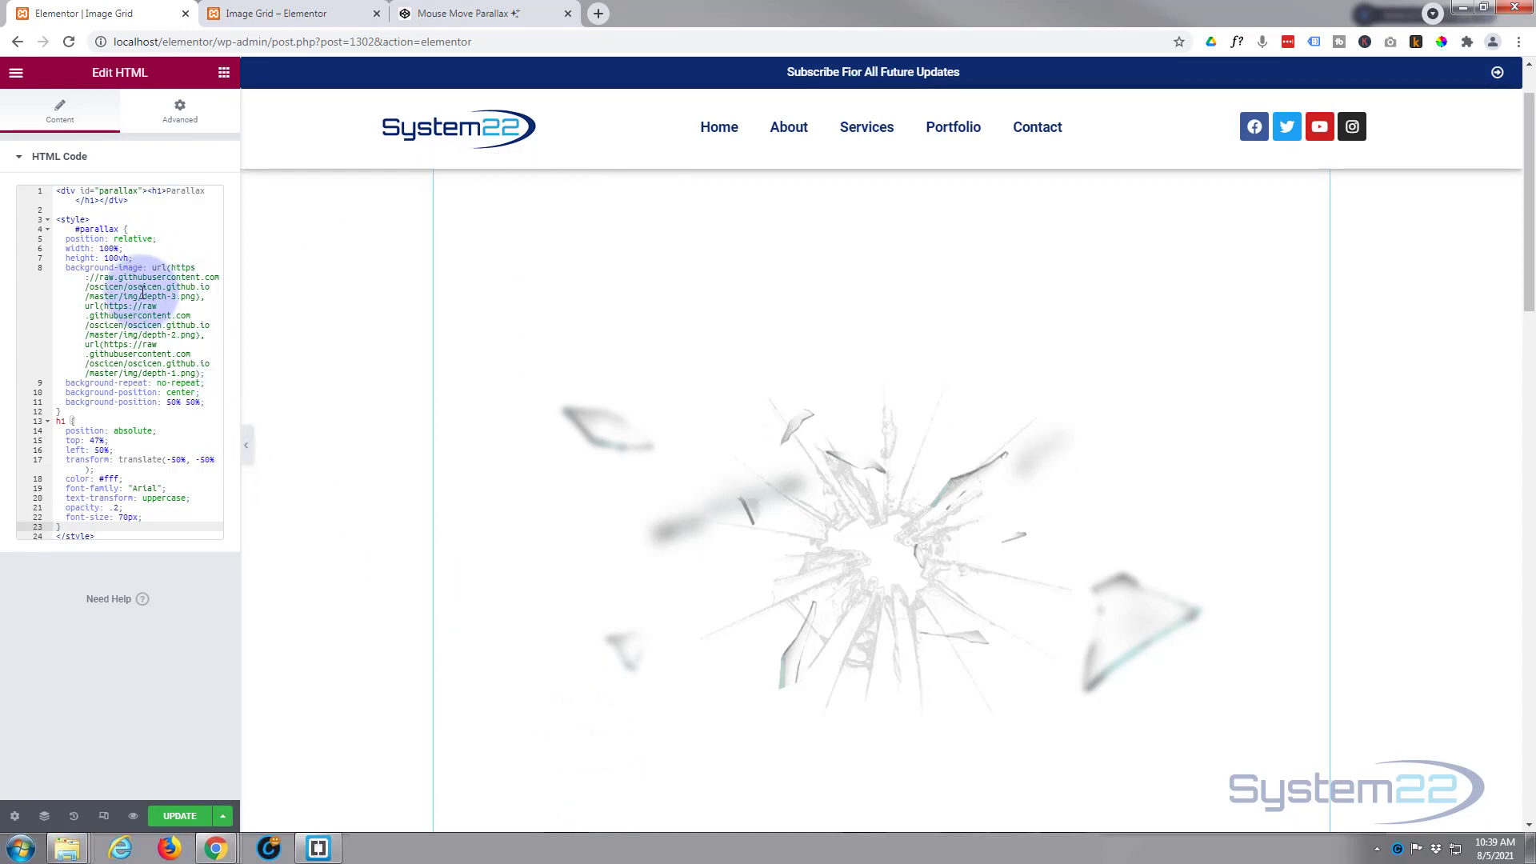
# - Change the parallax block's height from 100vh to 60vh
pyautogui.click(105, 257)
pyautogui.moveTo(105, 258); pyautogui.dragTo(118, 258)
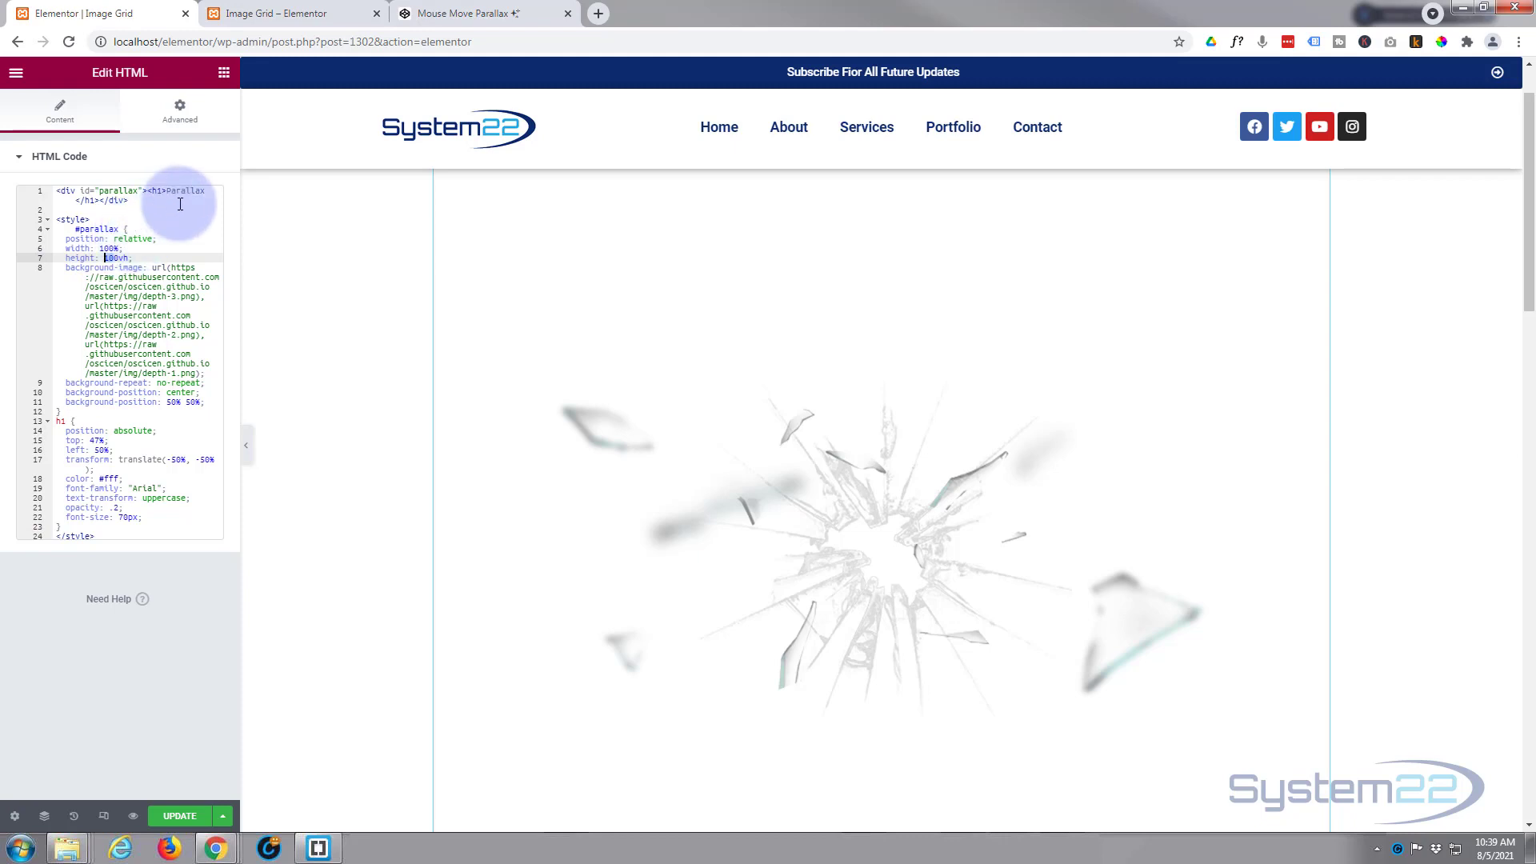
pyautogui.write('60')
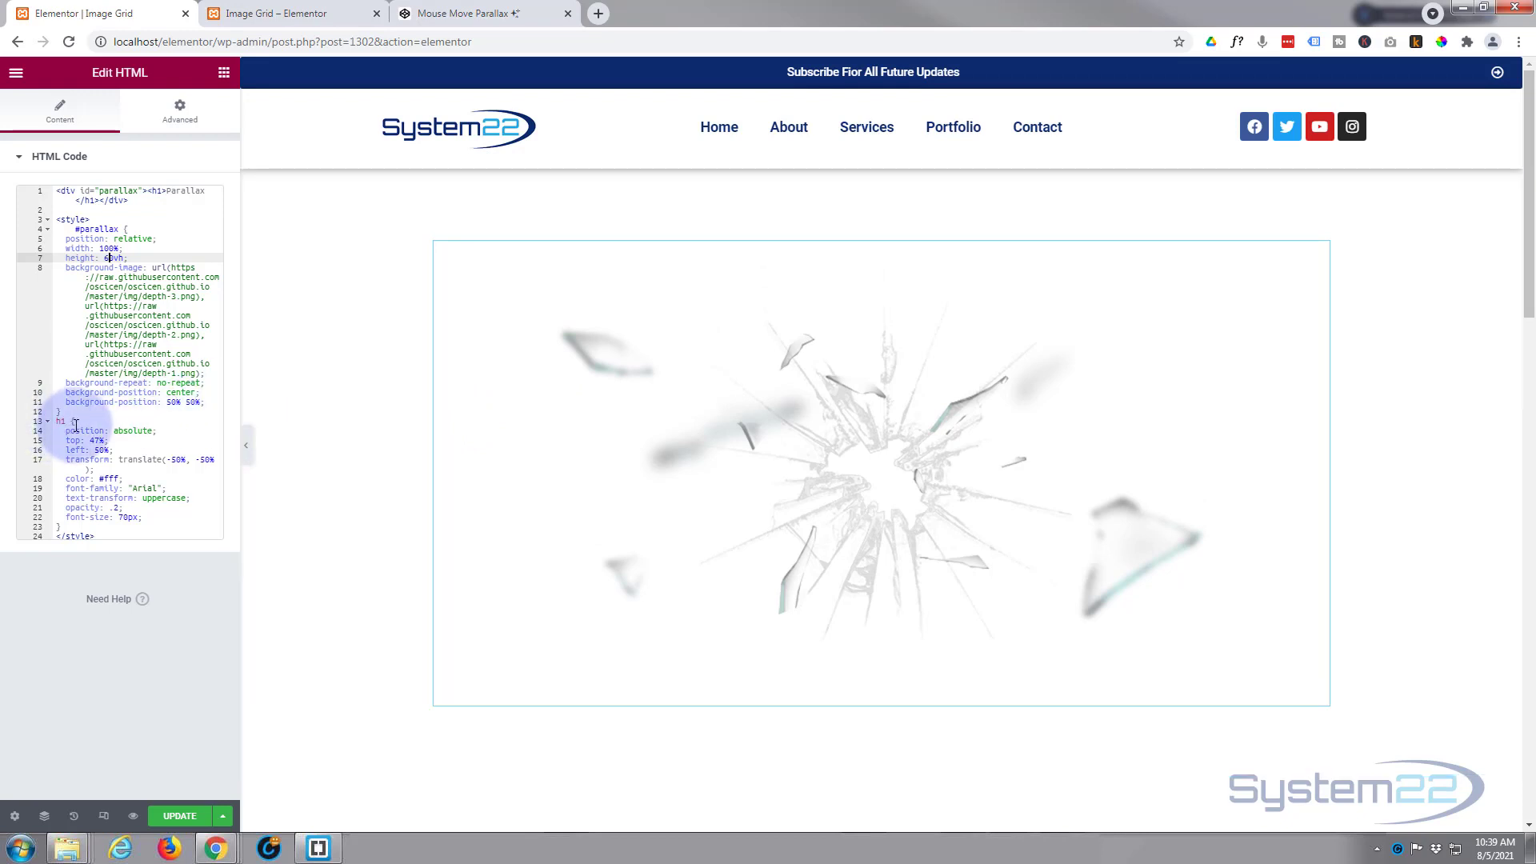
# - Prefix the h1 selector with #parallax so the rule reads '#parallax h1'
pyautogui.doubleClick(61, 423)
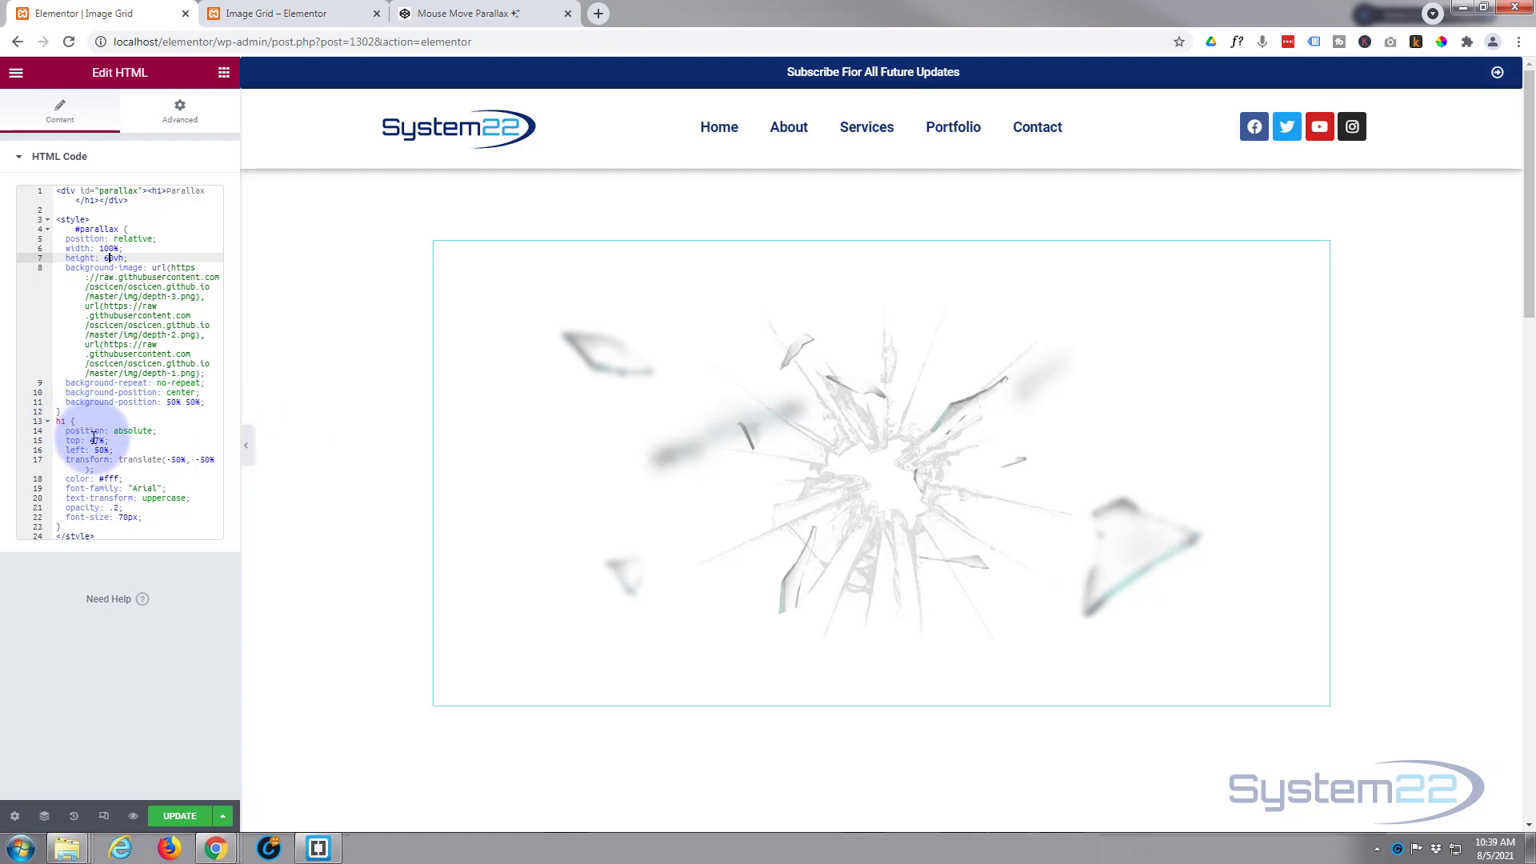
pyautogui.click(76, 230)
pyautogui.moveTo(76, 230); pyautogui.dragTo(119, 229)
pyautogui.hotkey('ctrl', 'c')
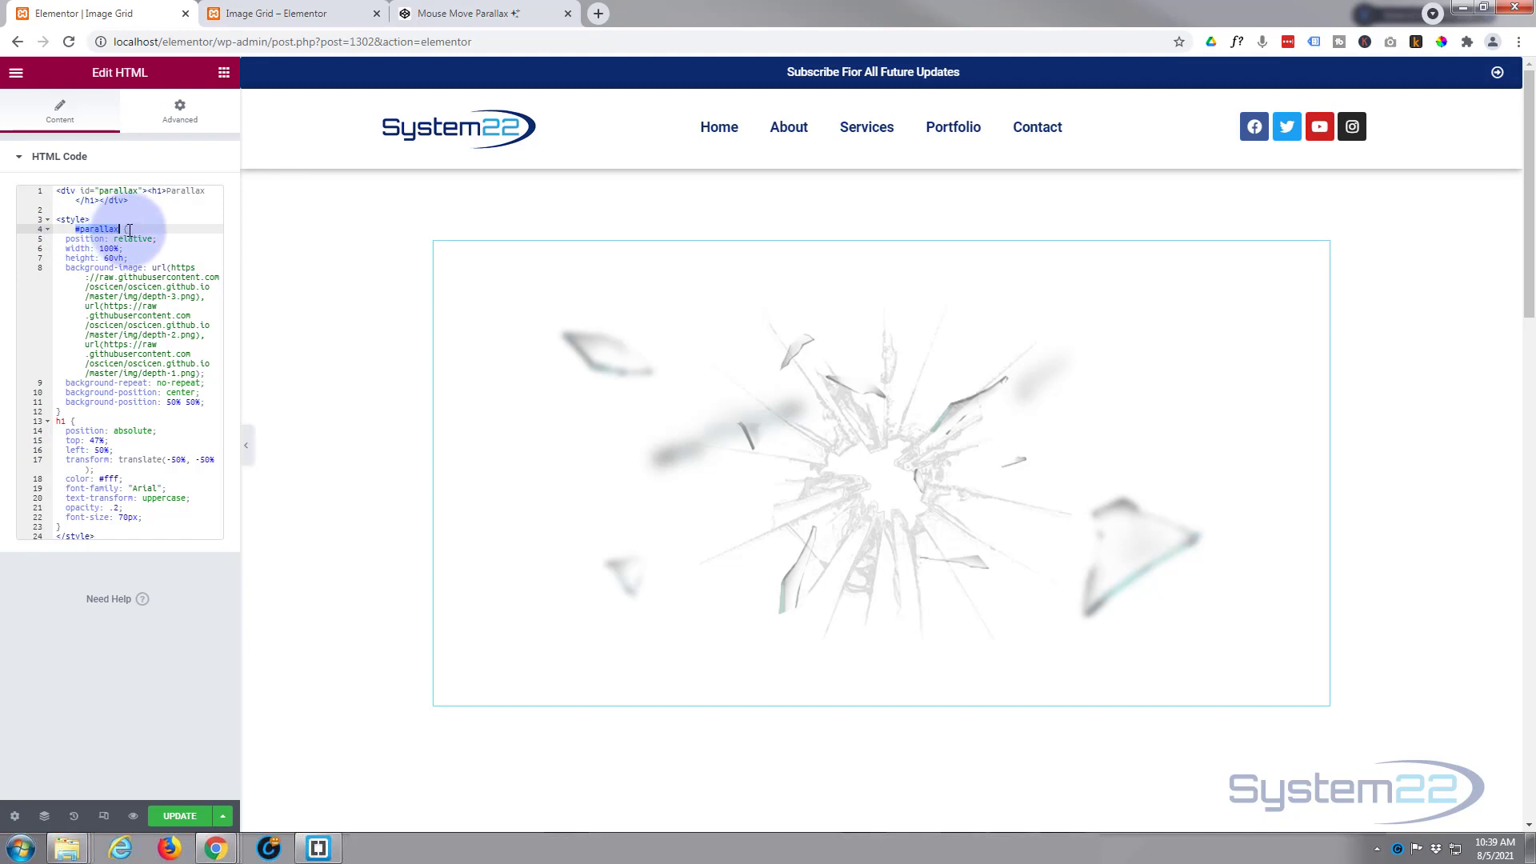
pyautogui.click(55, 423)
pyautogui.hotkey('ctrl', 'v')
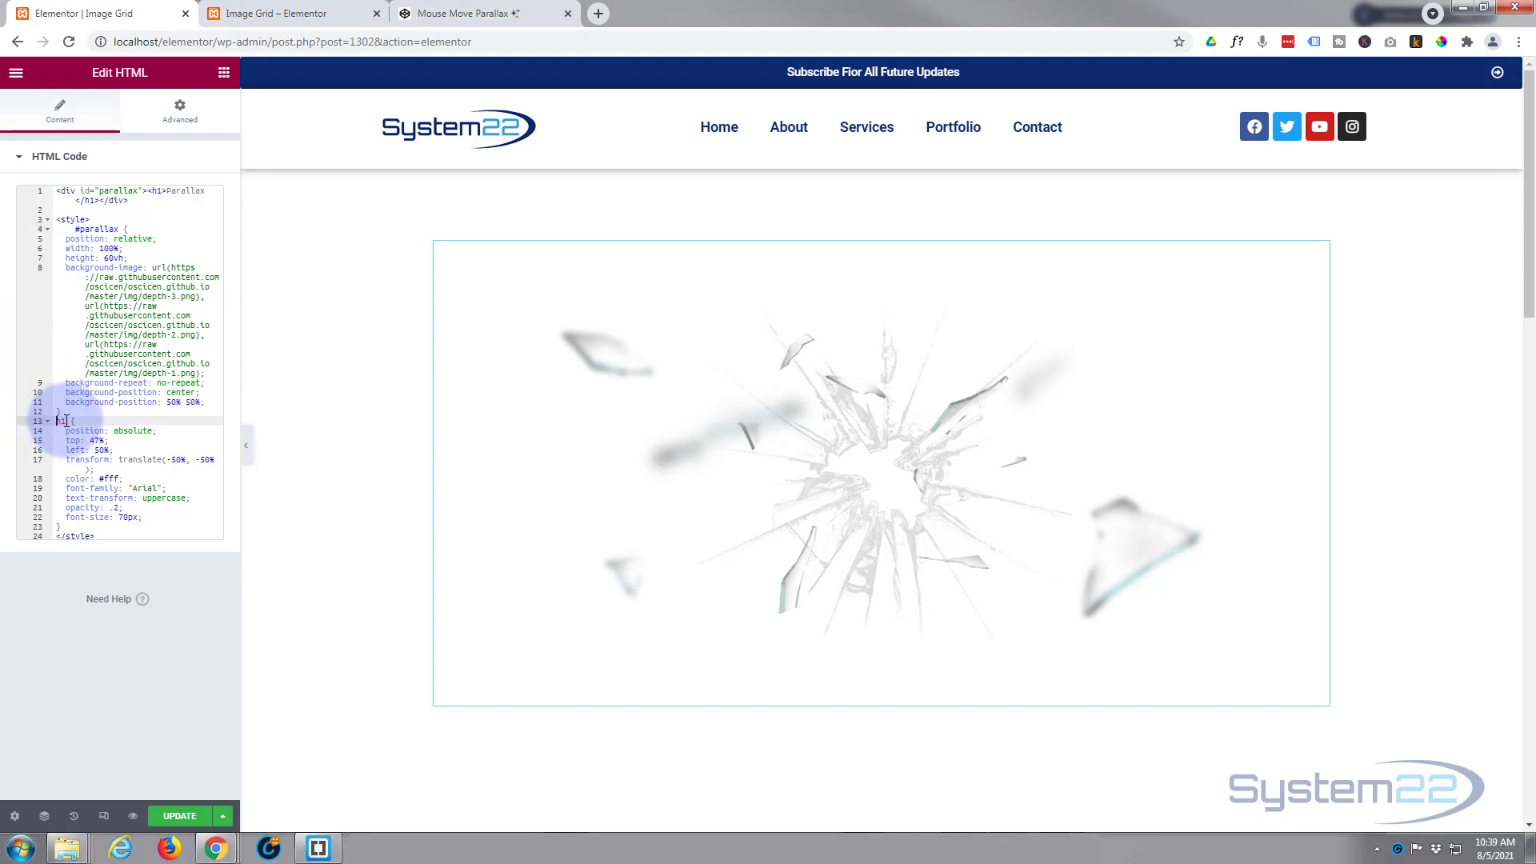
pyautogui.click(104, 422)
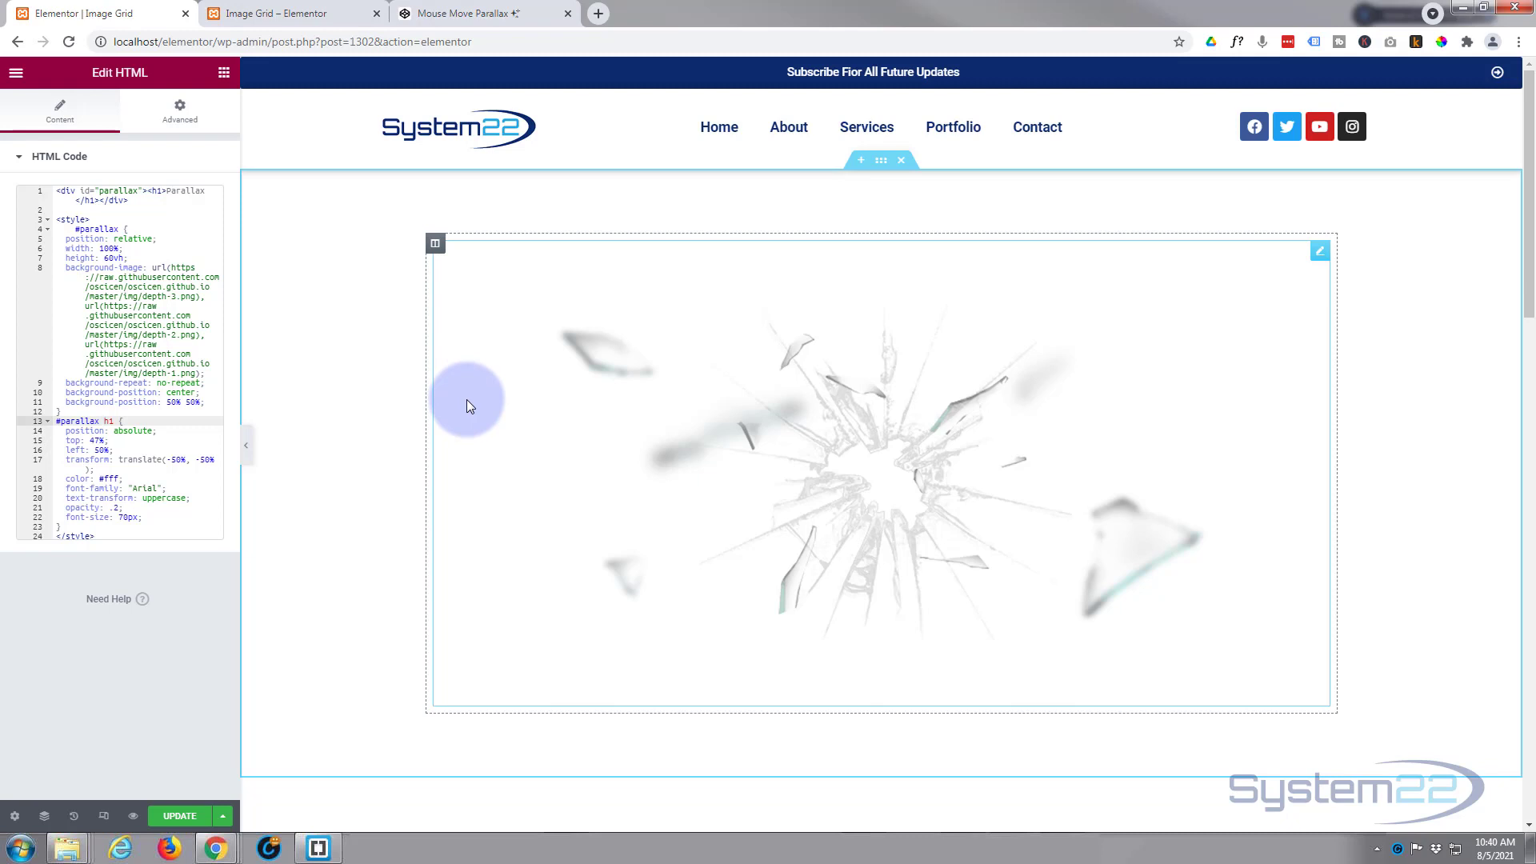
# - Add an empty section above, then set the parallax section's Content Width to Full Width
pyautogui.click(869, 166)
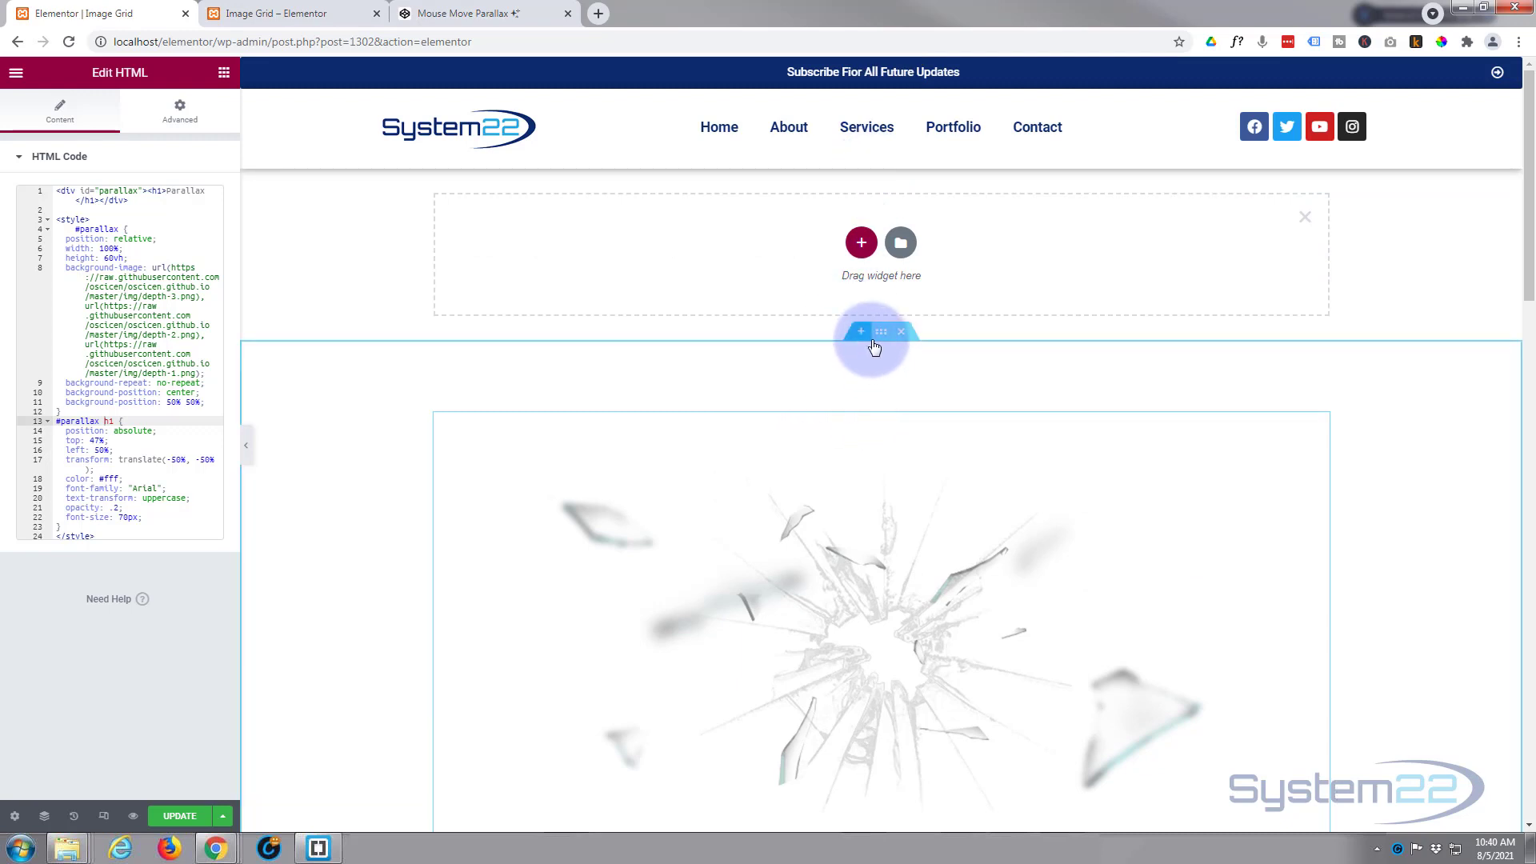
pyautogui.click(878, 343)
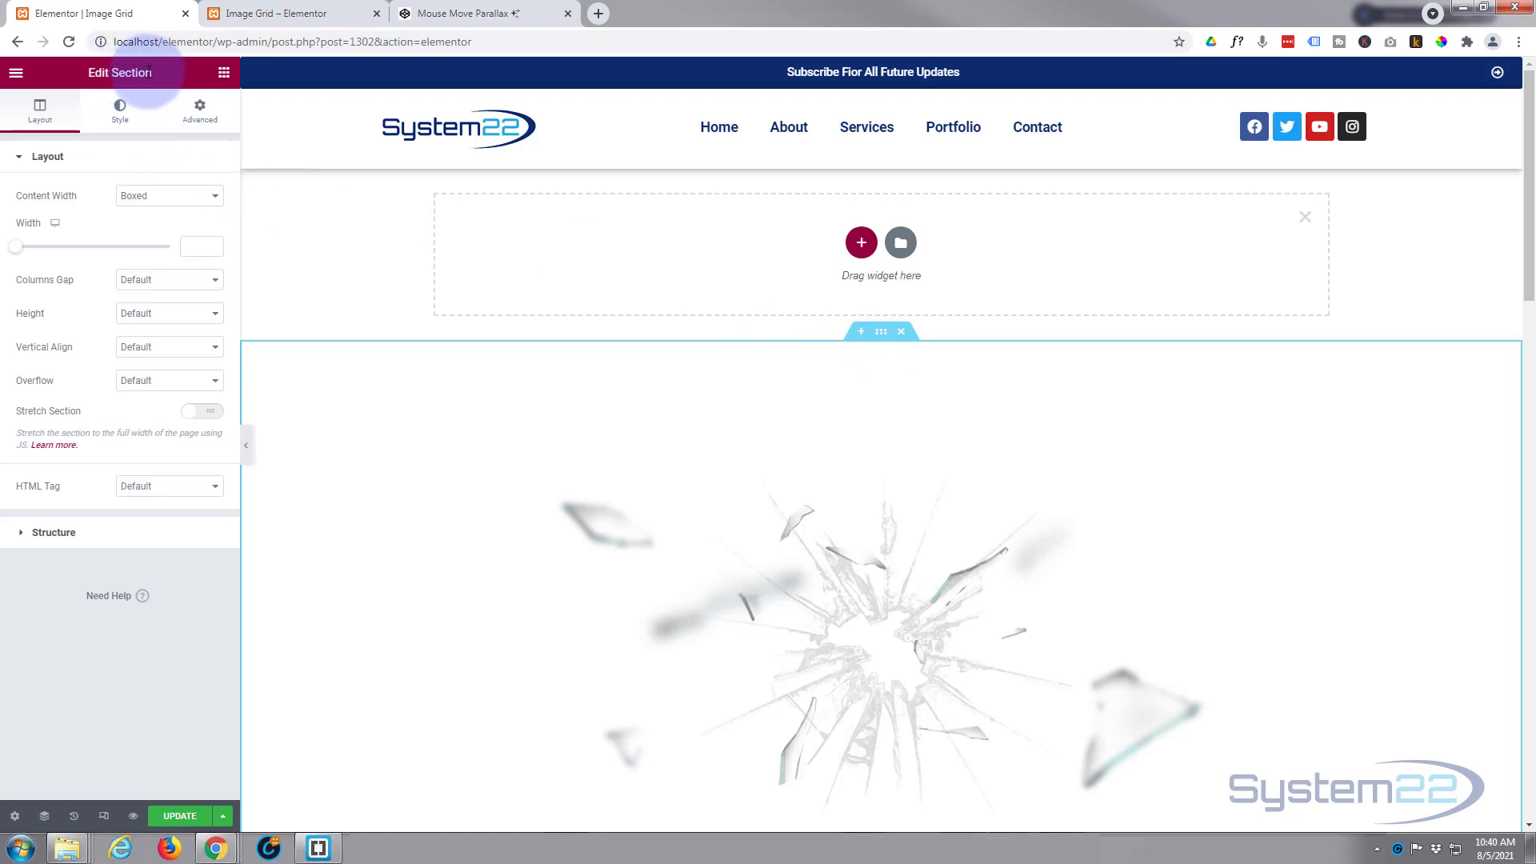
pyautogui.scroll(-1, 406, 290)
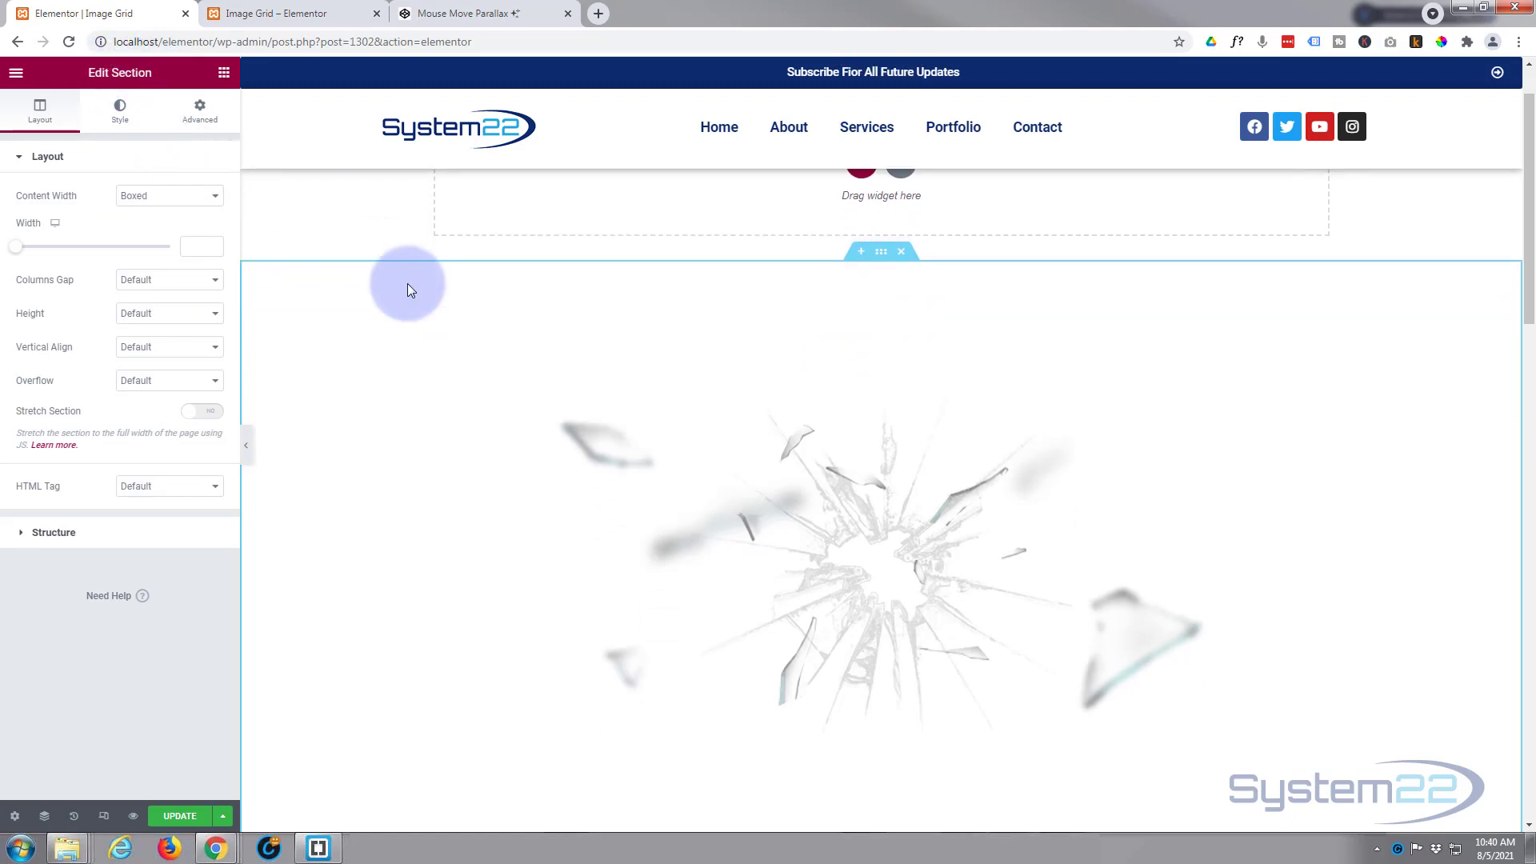
pyautogui.scroll(-1, 406, 289)
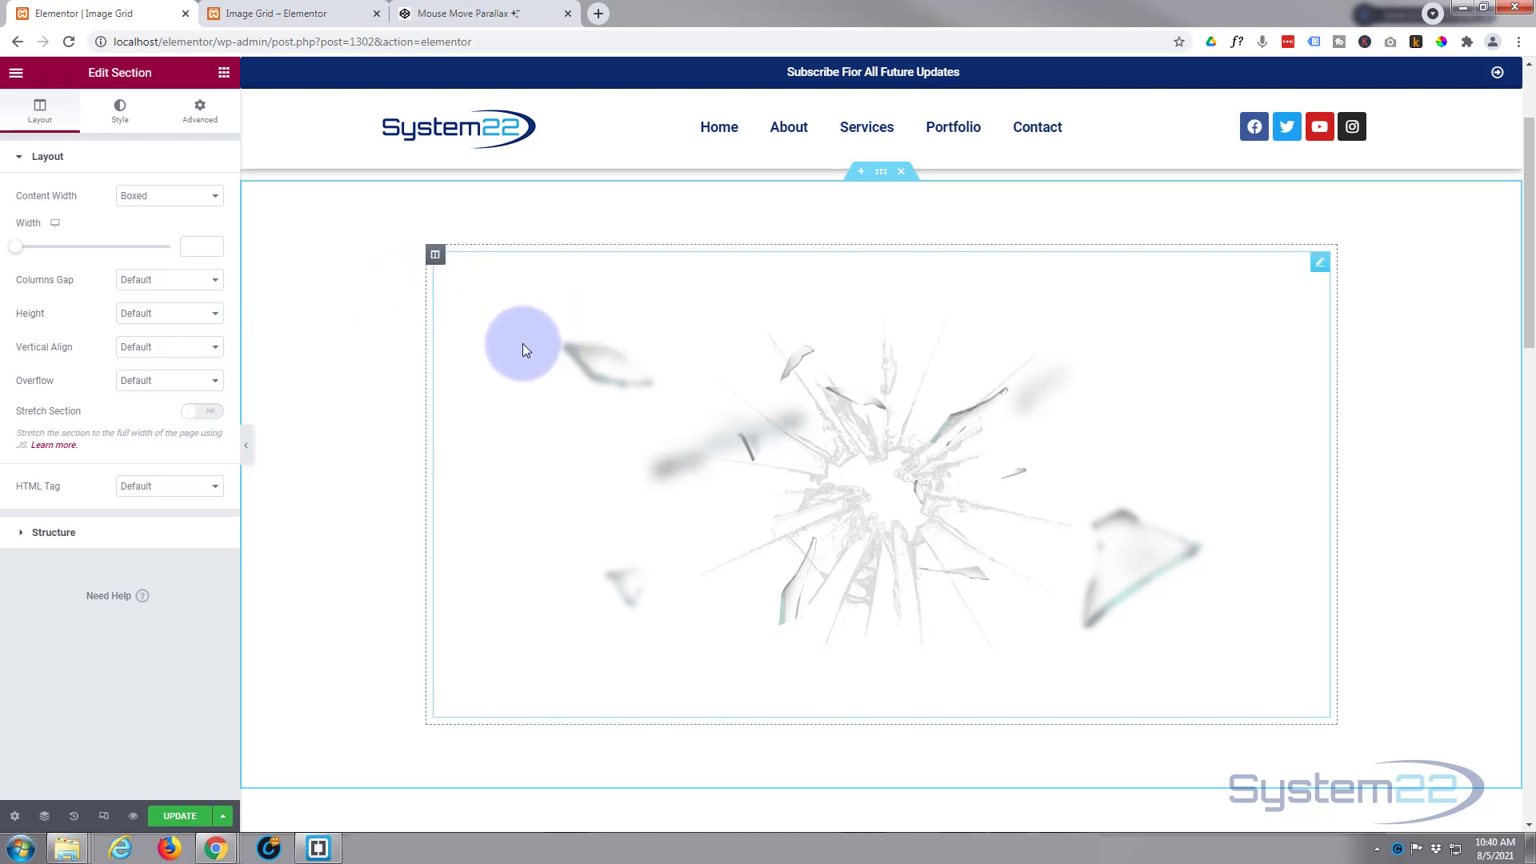
pyautogui.click(179, 205)
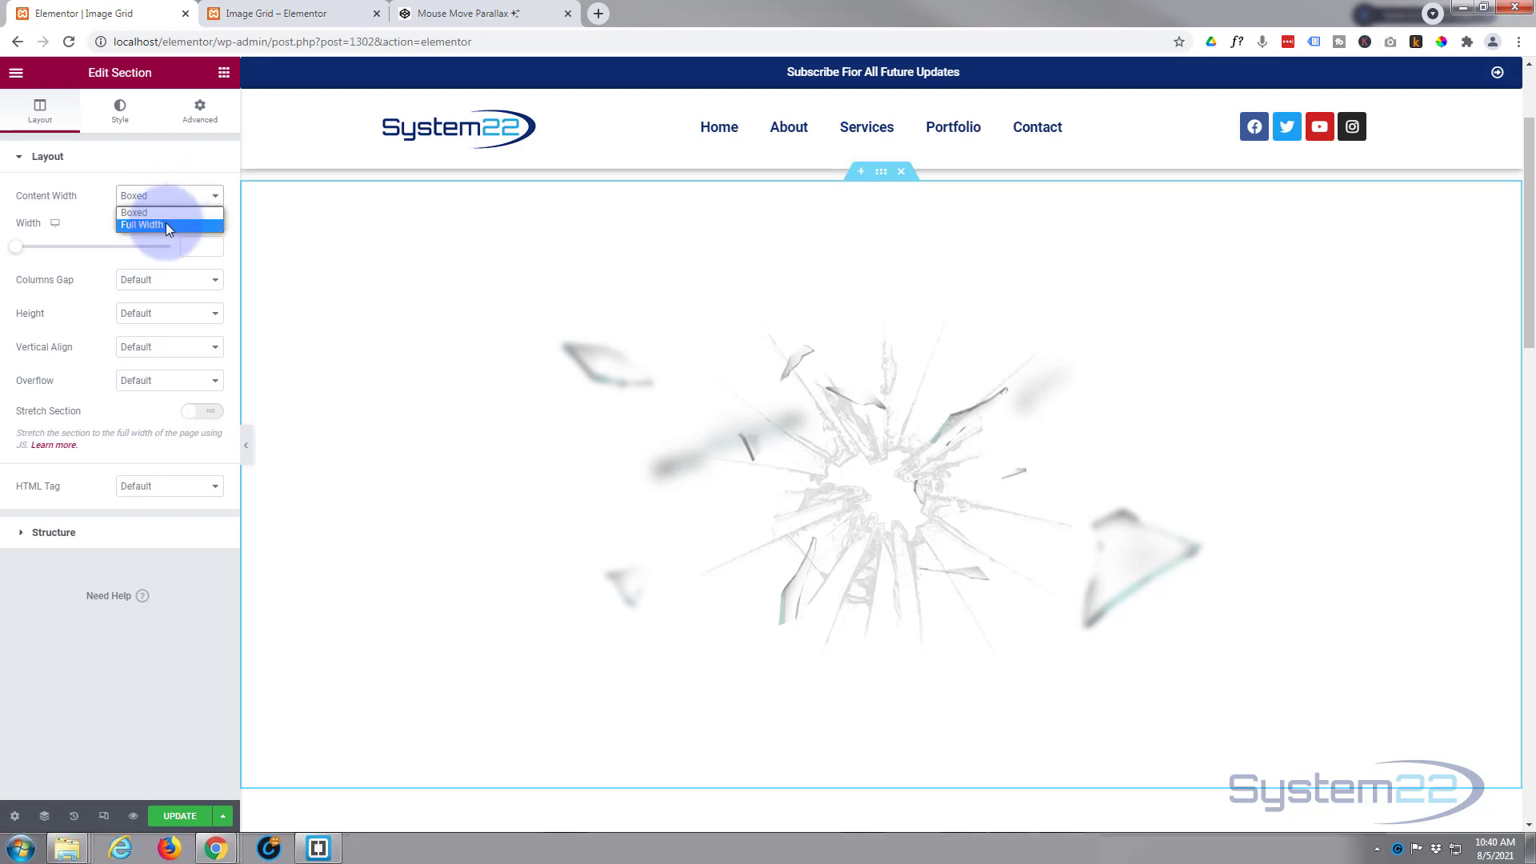
pyautogui.click(166, 224)
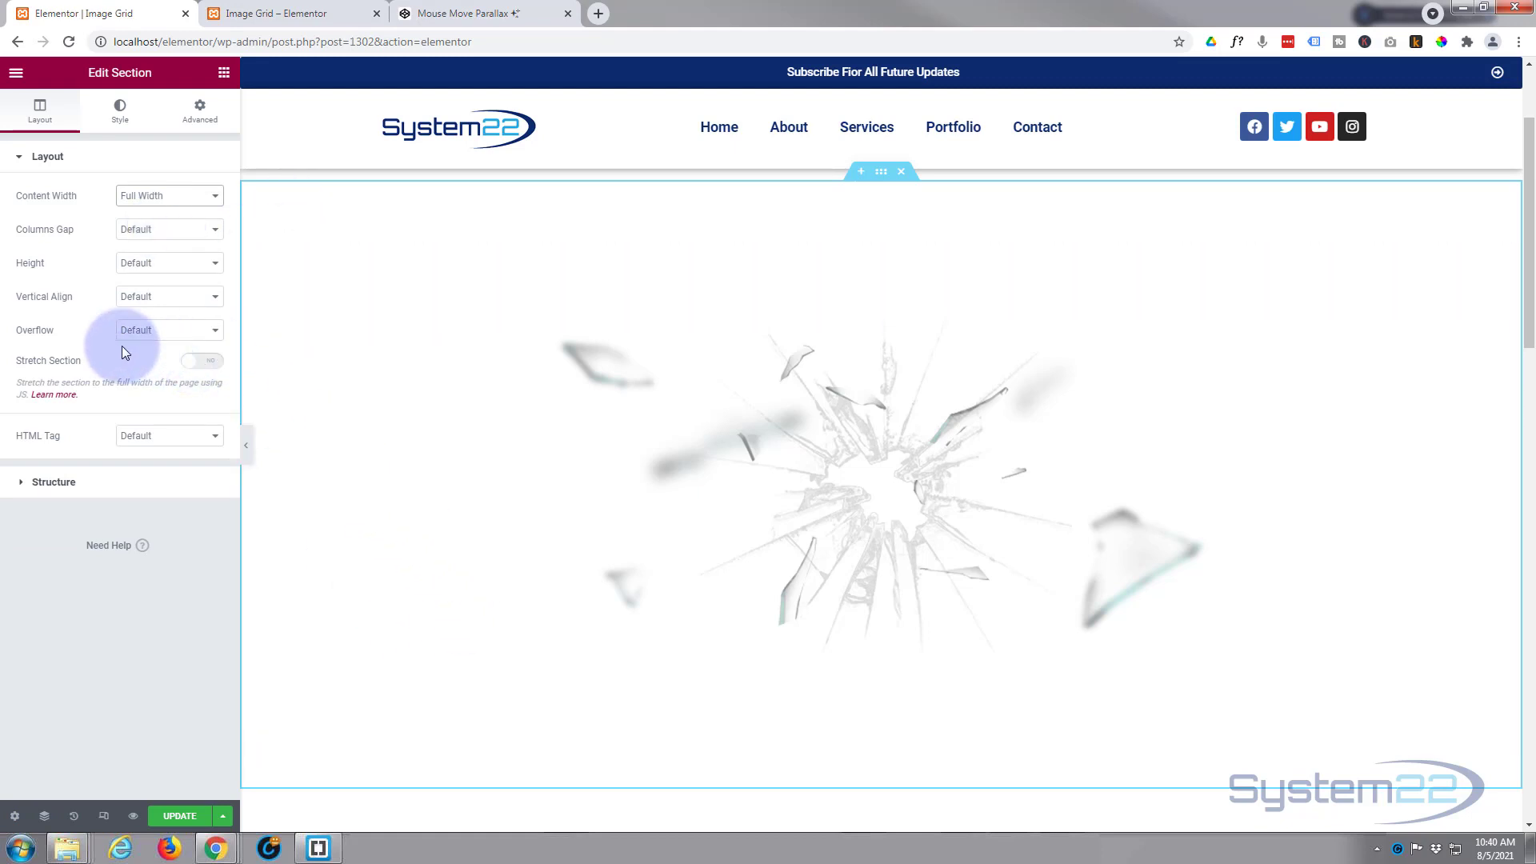
# - Give the parallax section a gradient background whose first color is #3F3F3F
pyautogui.click(117, 114)
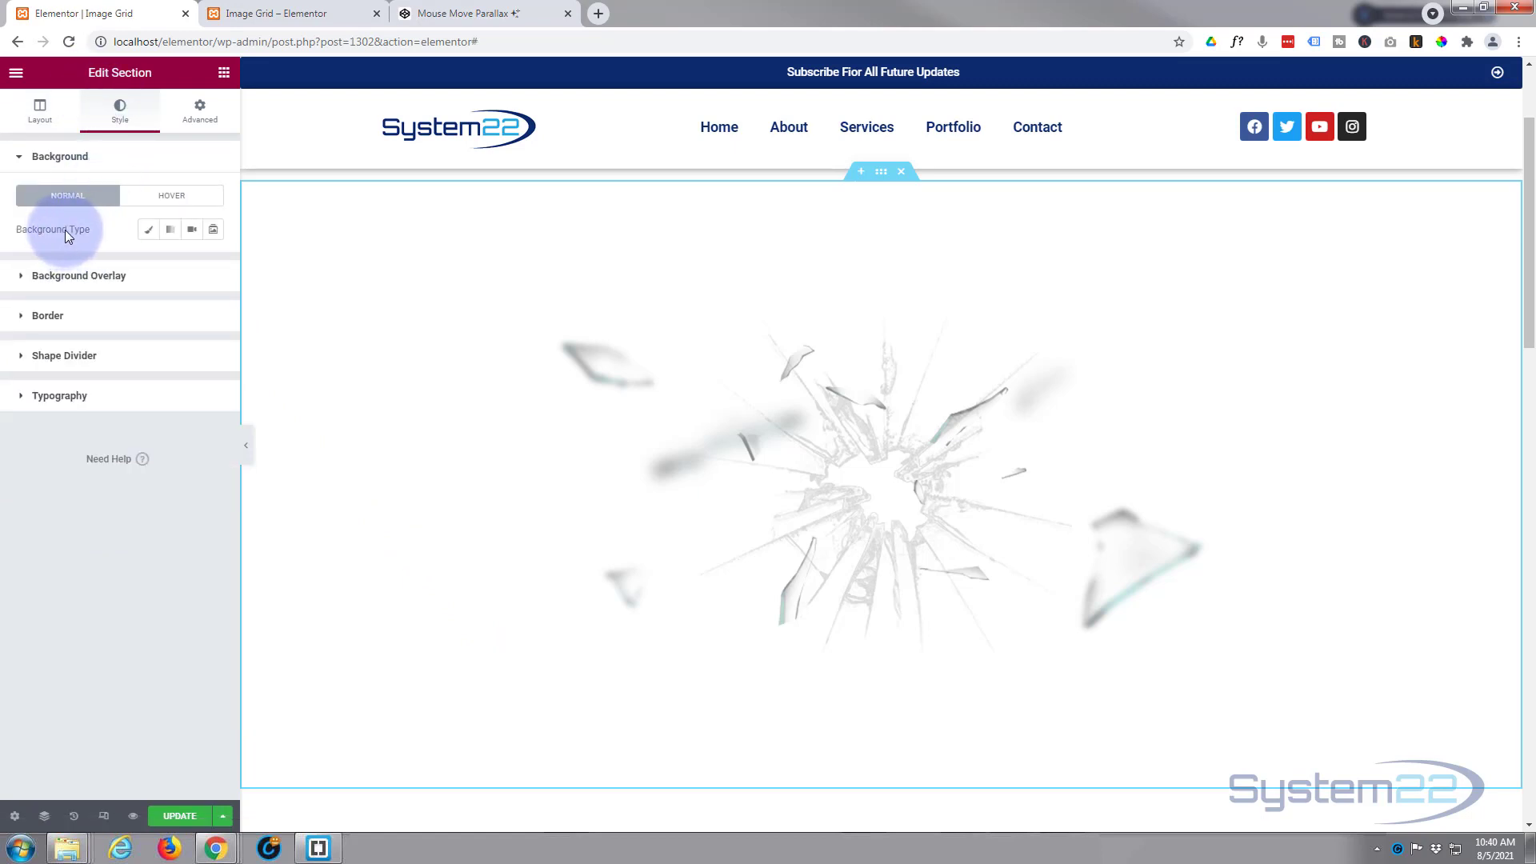
pyautogui.click(169, 232)
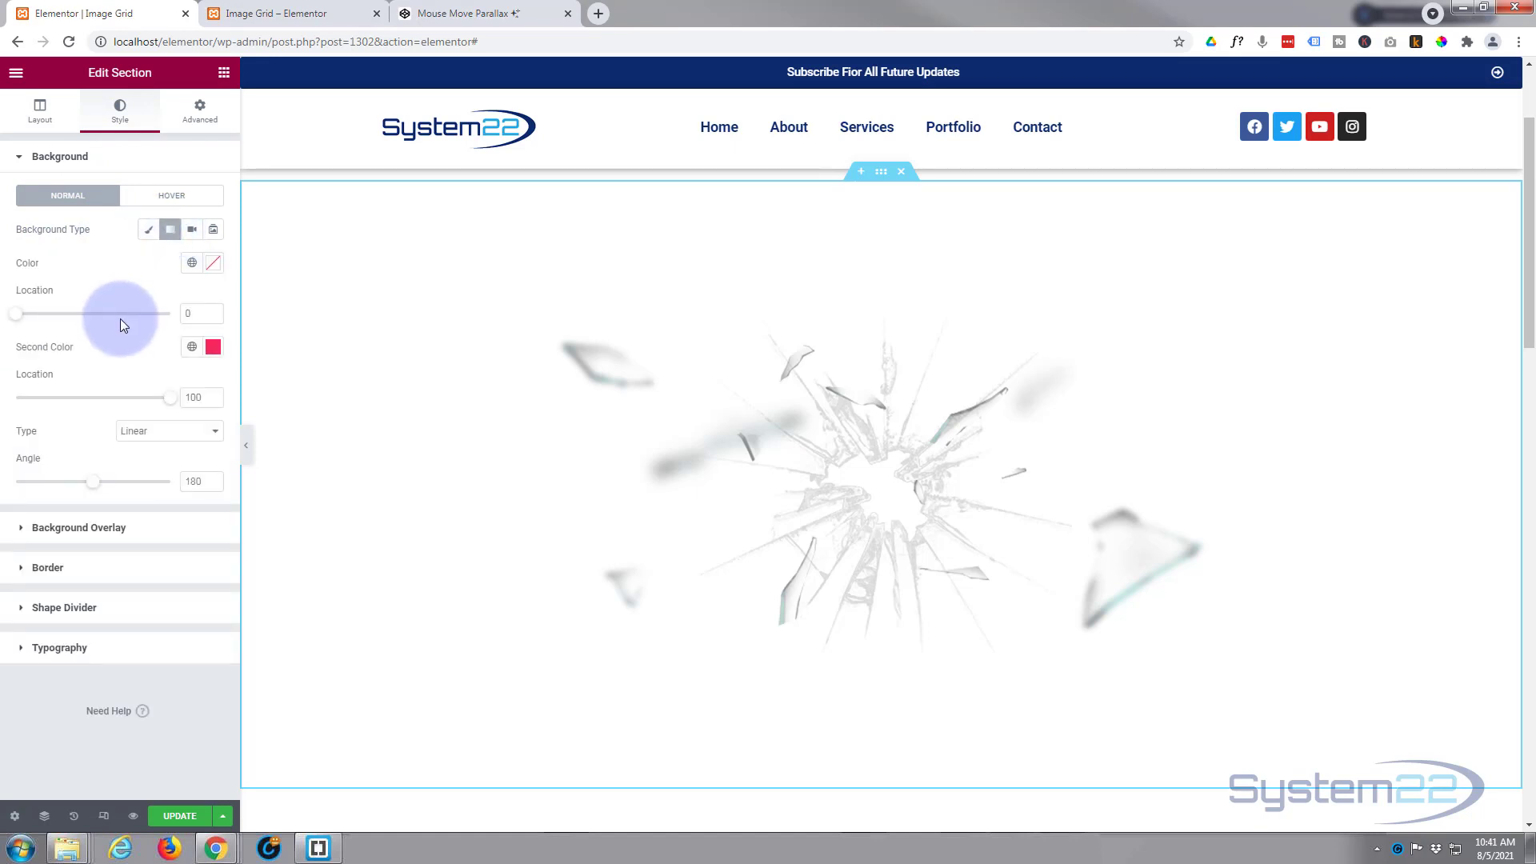
pyautogui.click(213, 268)
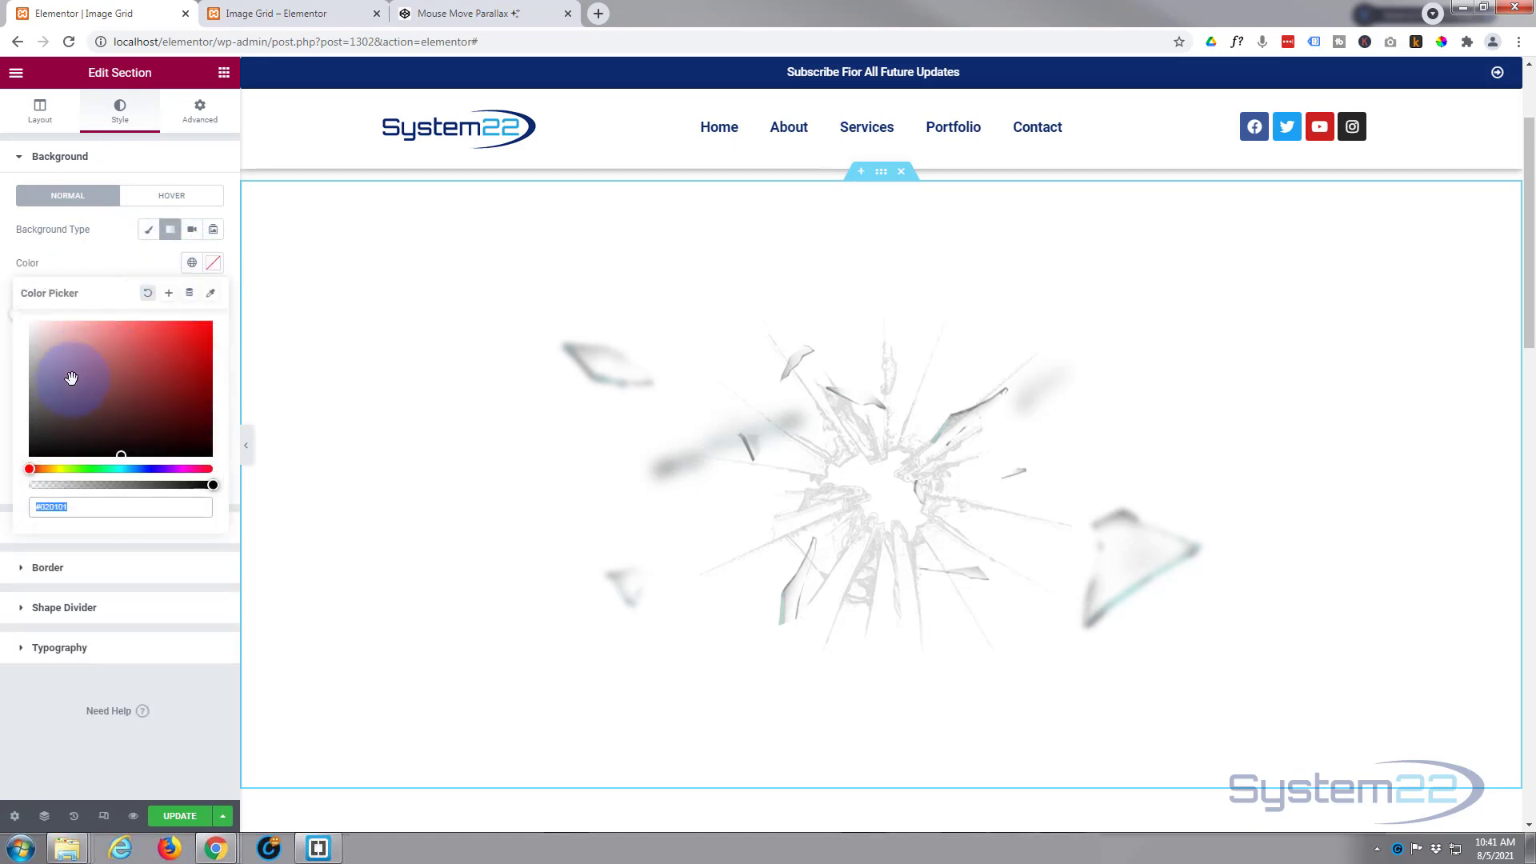
pyautogui.click(32, 413)
pyautogui.moveTo(32, 415); pyautogui.dragTo(28, 424)
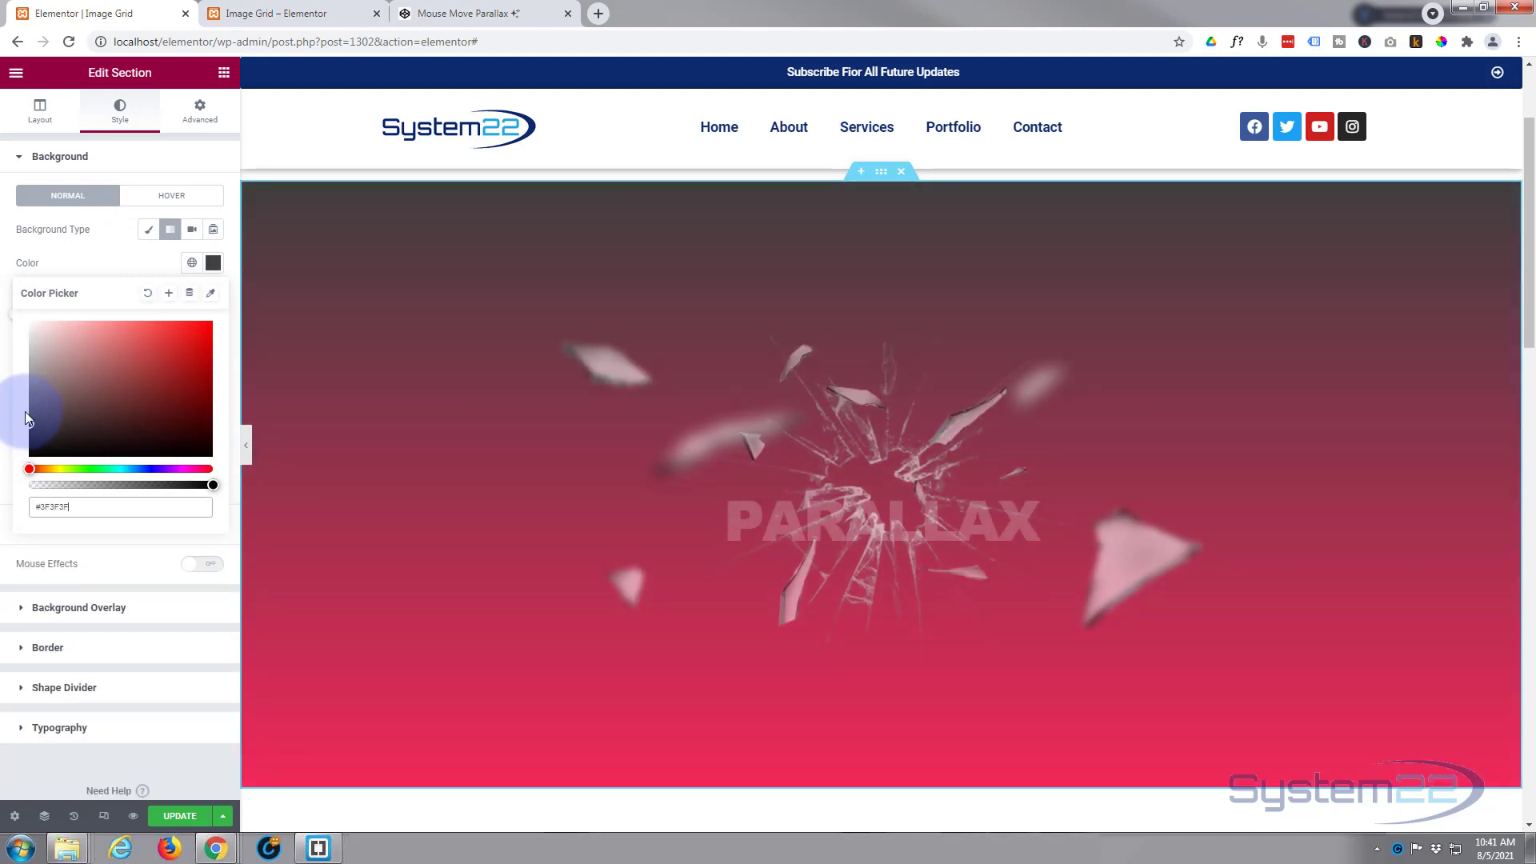
pyautogui.click(94, 252)
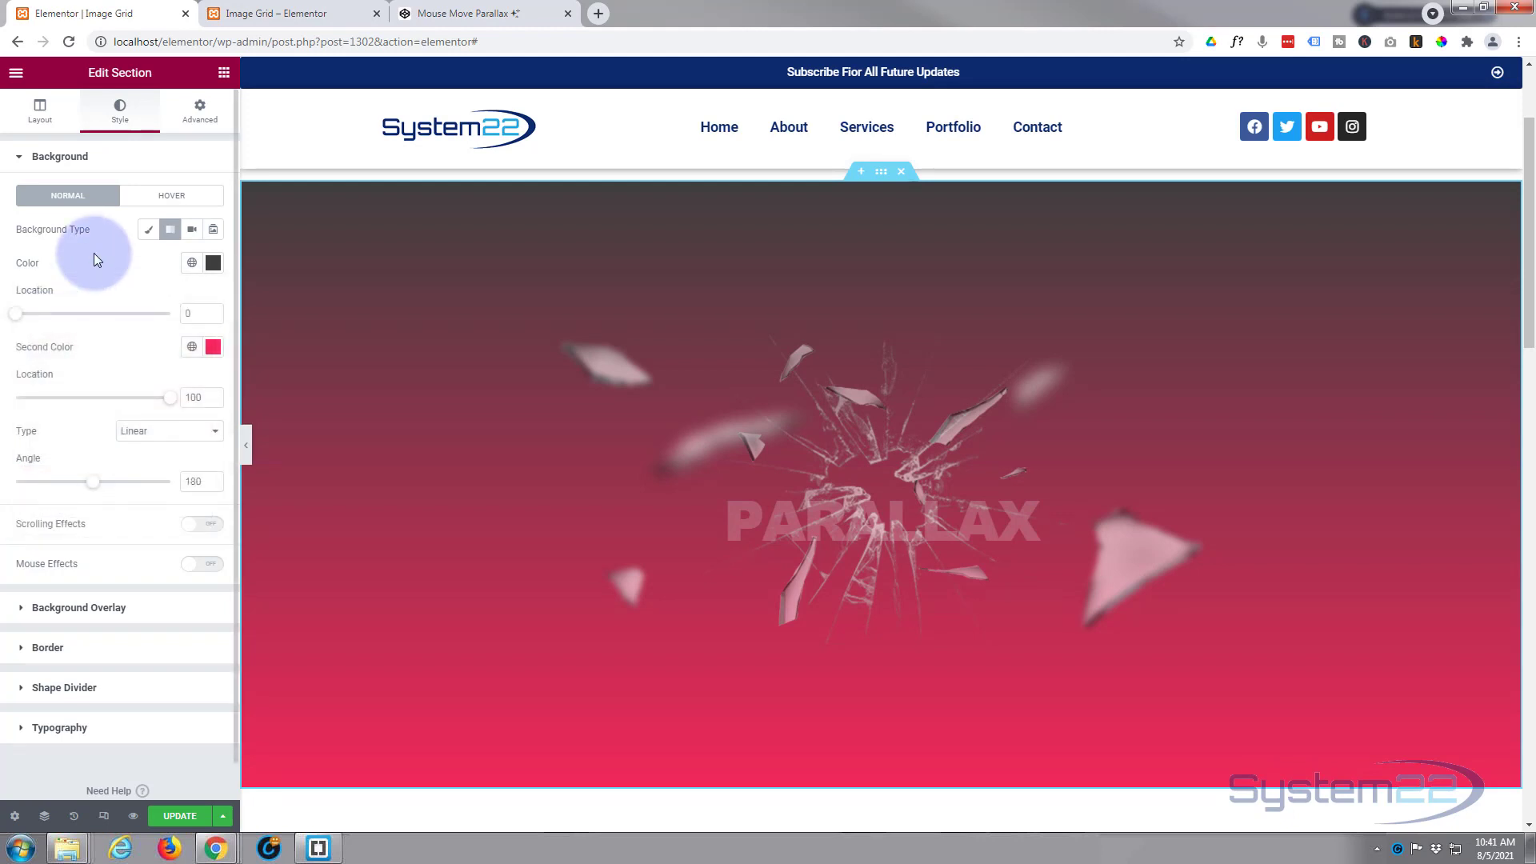
# - Set the gradient's second color to dark navy #011039
pyautogui.click(213, 347)
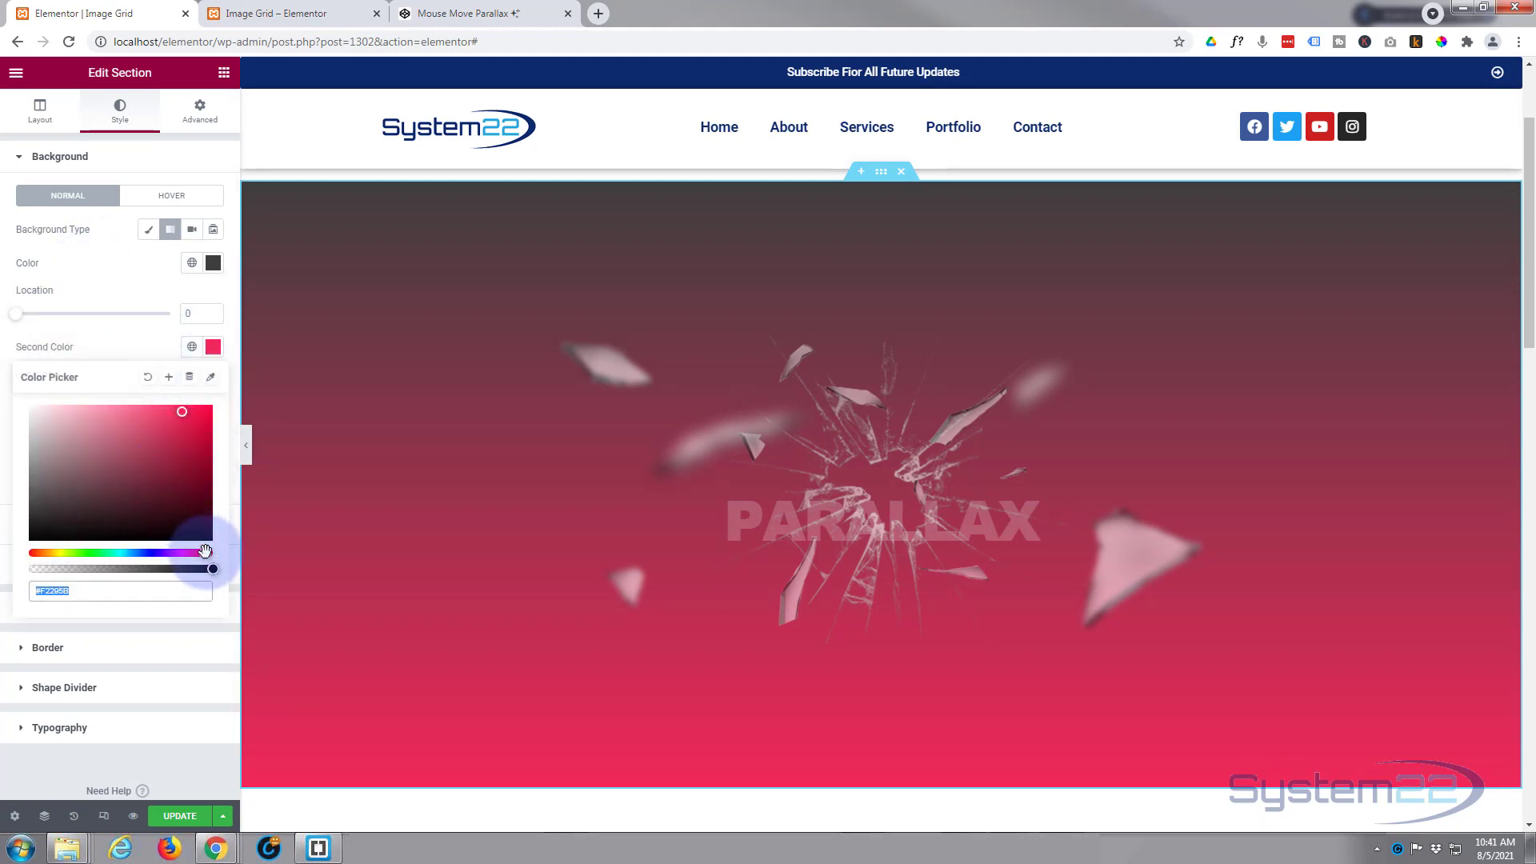
pyautogui.click(34, 535)
pyautogui.moveTo(33, 534); pyautogui.dragTo(21, 531)
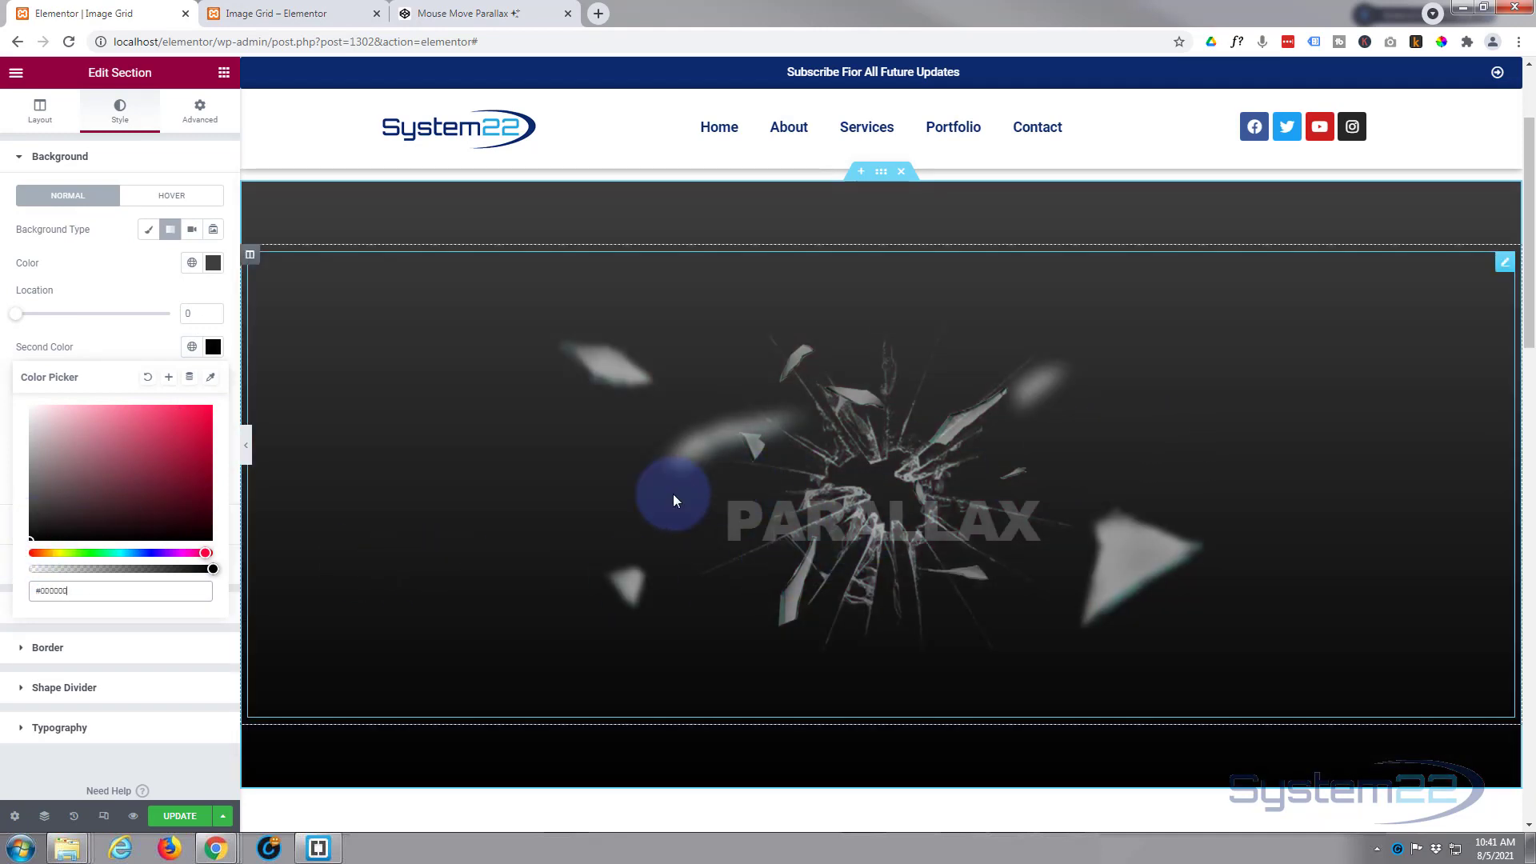
pyautogui.click(143, 552)
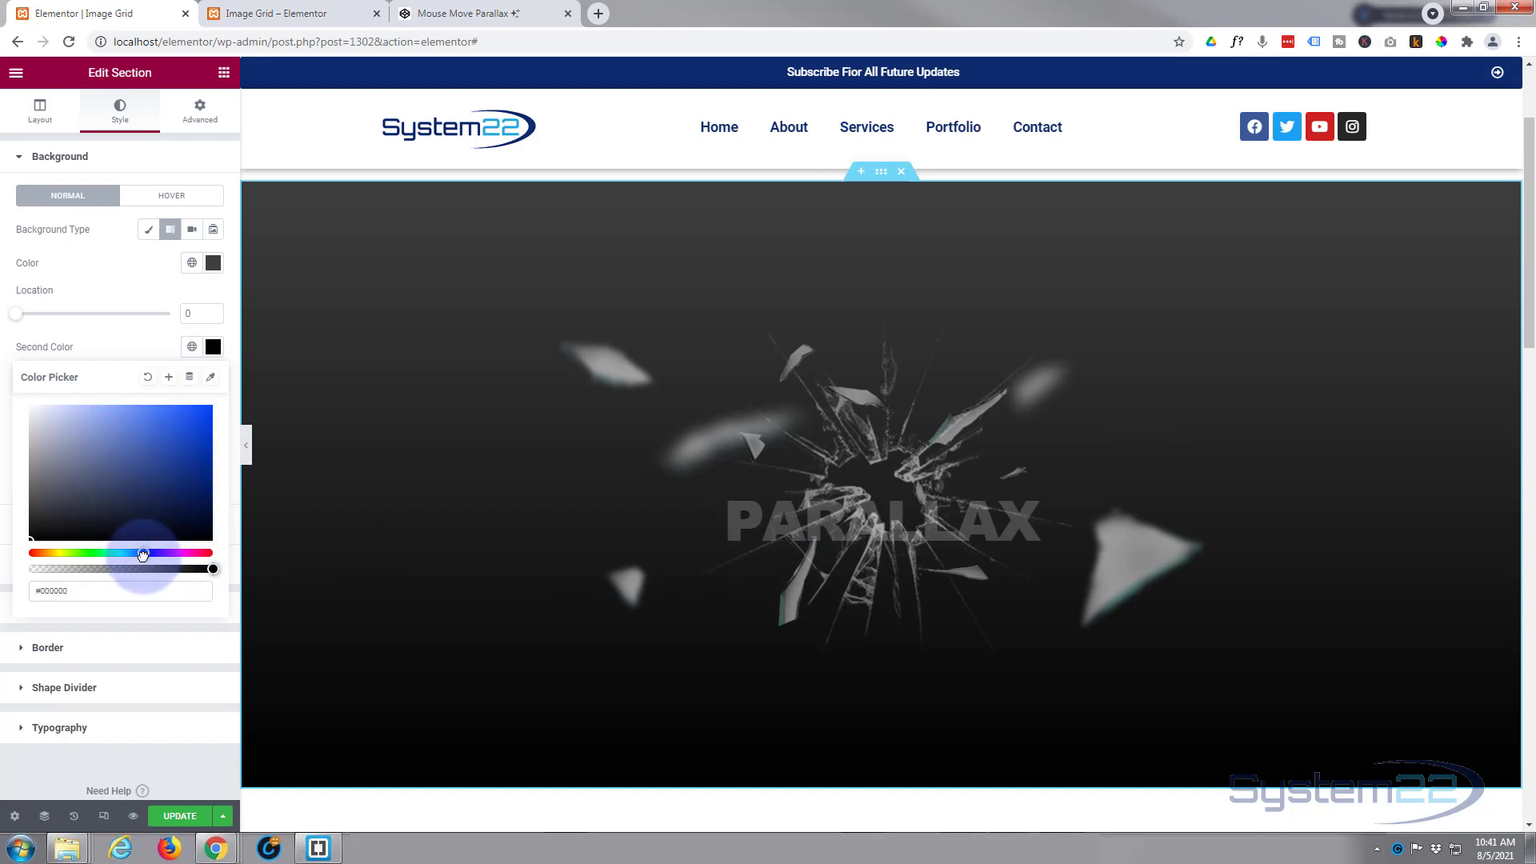
pyautogui.click(207, 510)
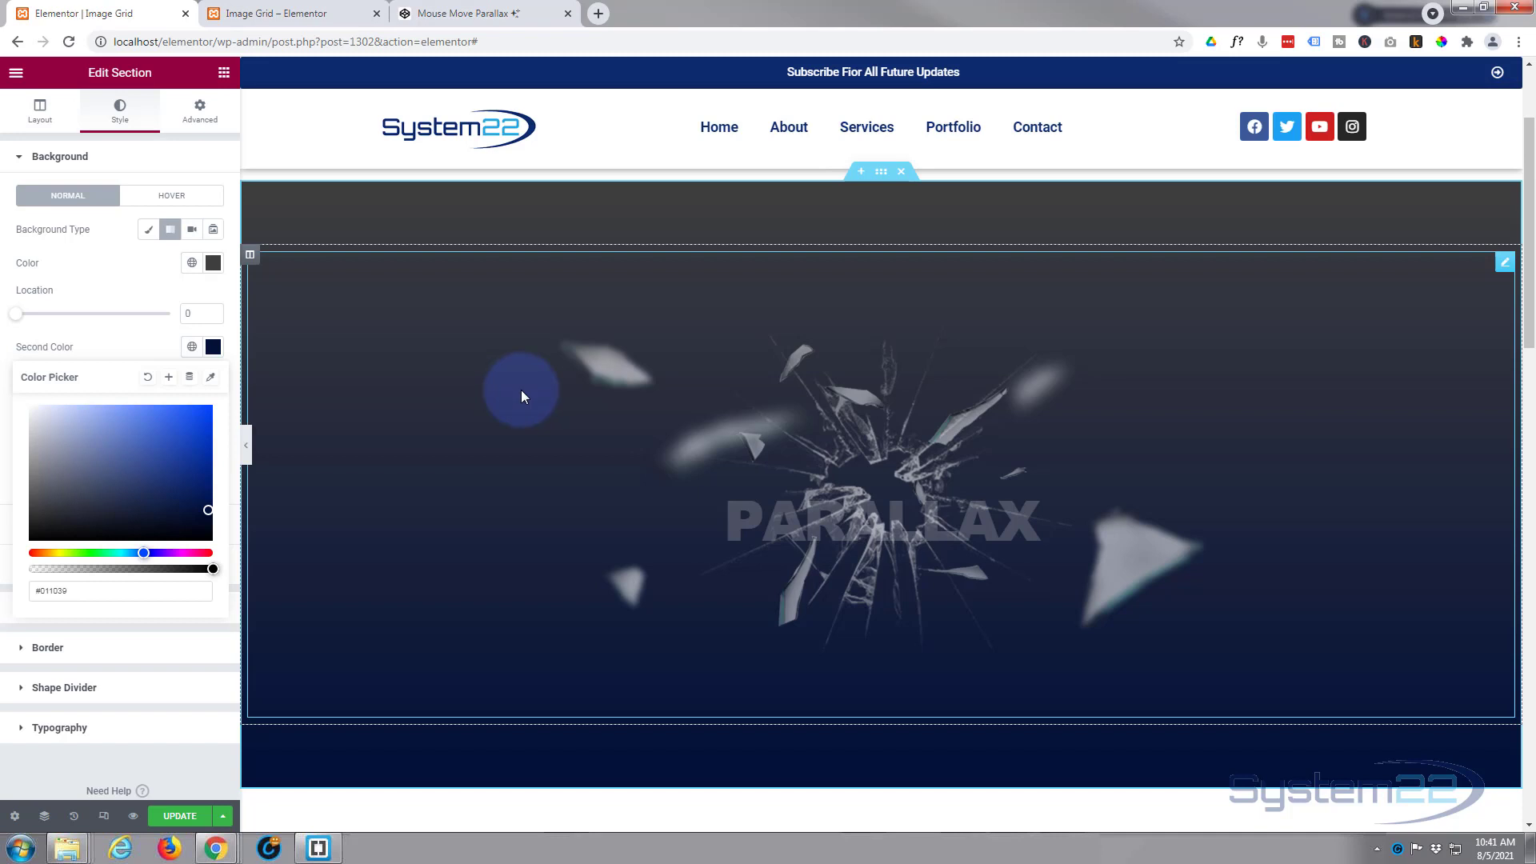
# - Set the parallax section's padding to 0 on all sides in the Advanced settings
pyautogui.click(204, 128)
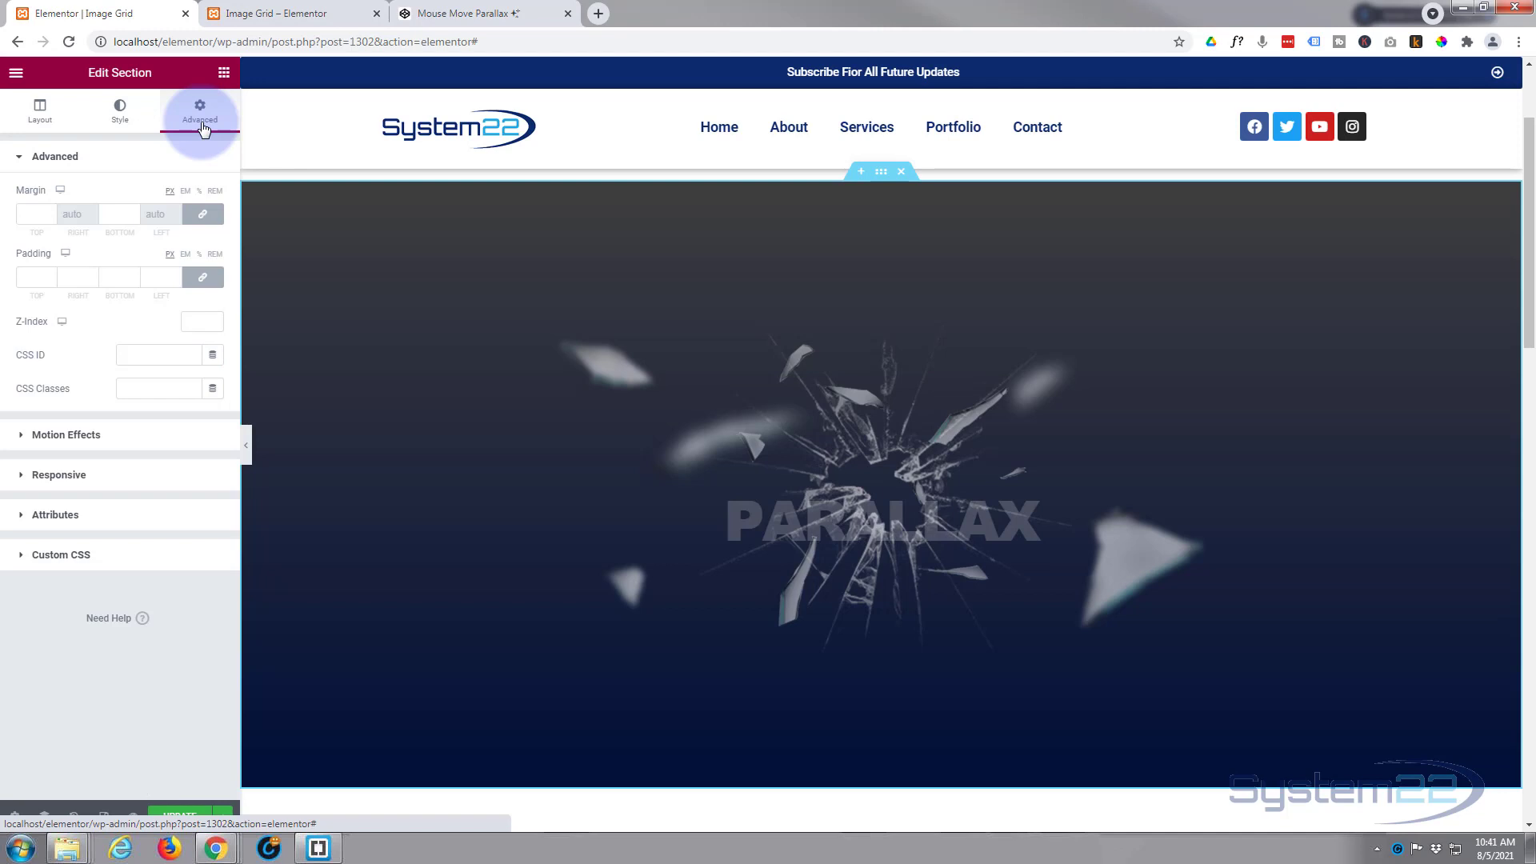
pyautogui.click(31, 278)
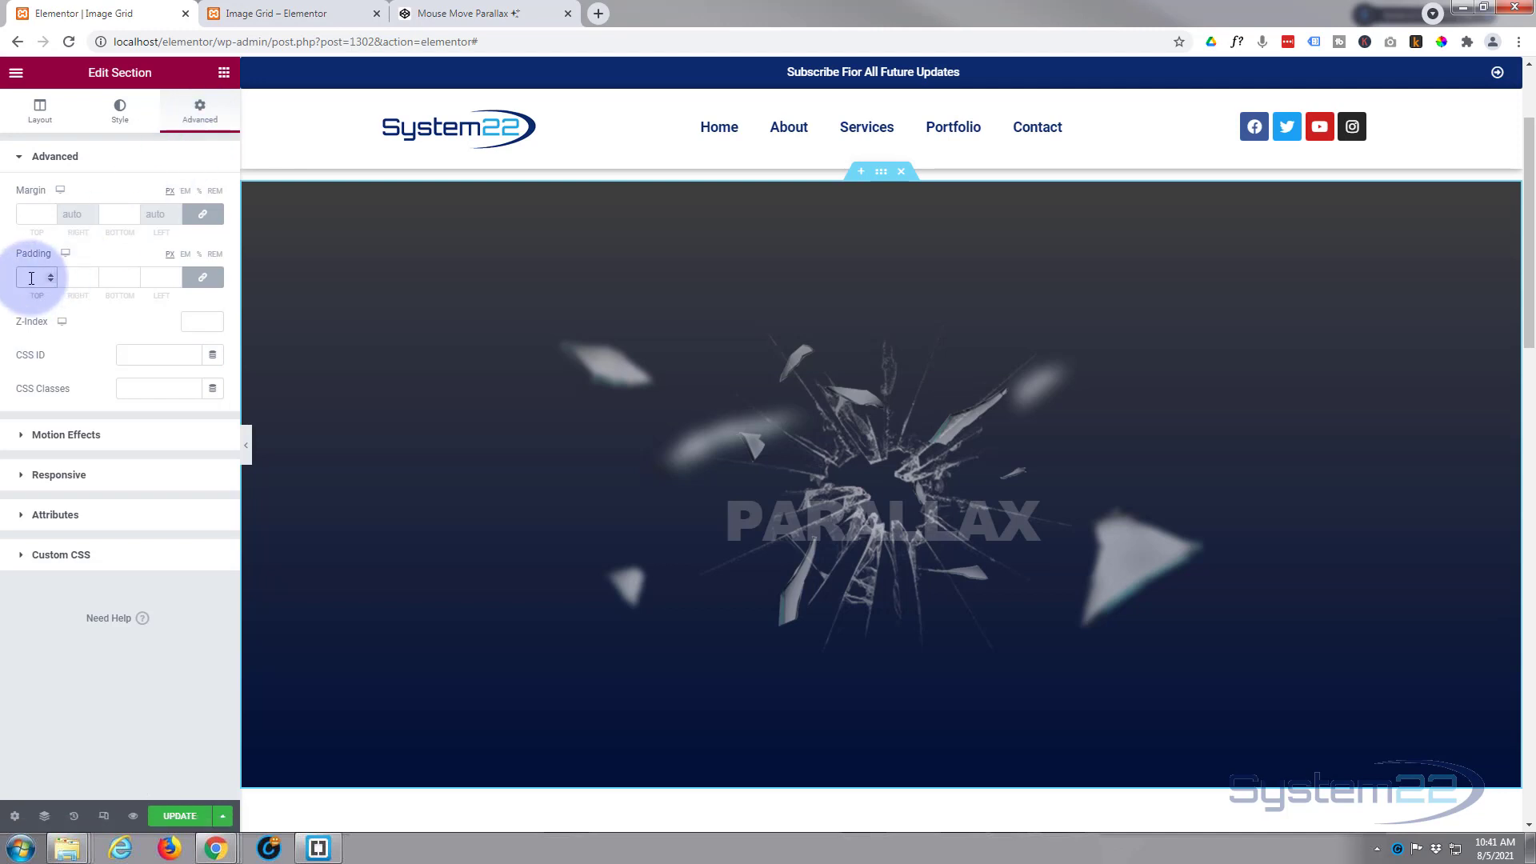
pyautogui.write('0')
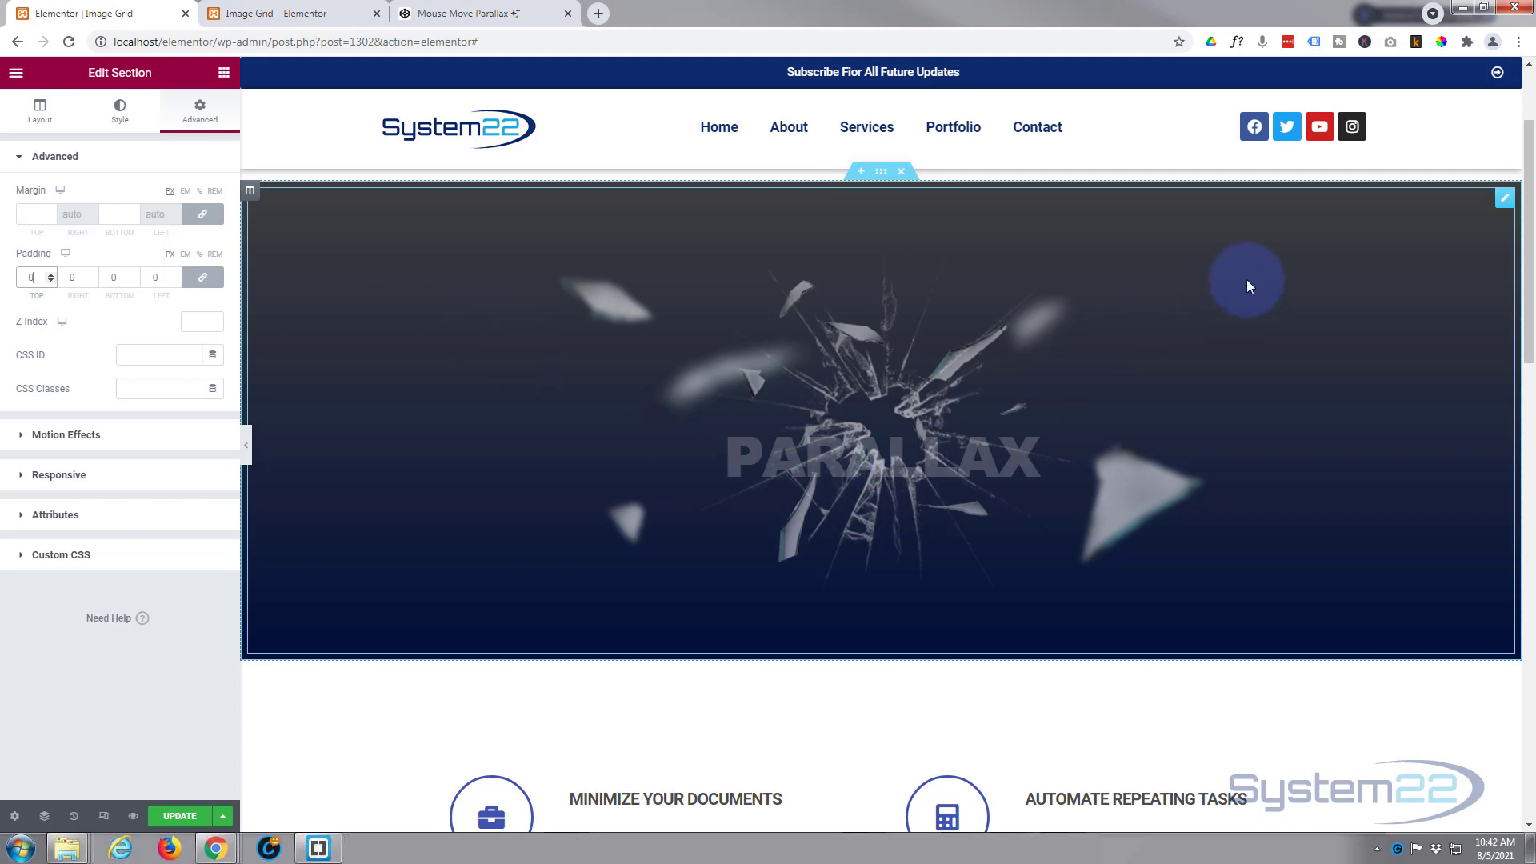
# - In the HTML widget code, paste #parallax in front of the h1 selector on line 13
pyautogui.click(1505, 199)
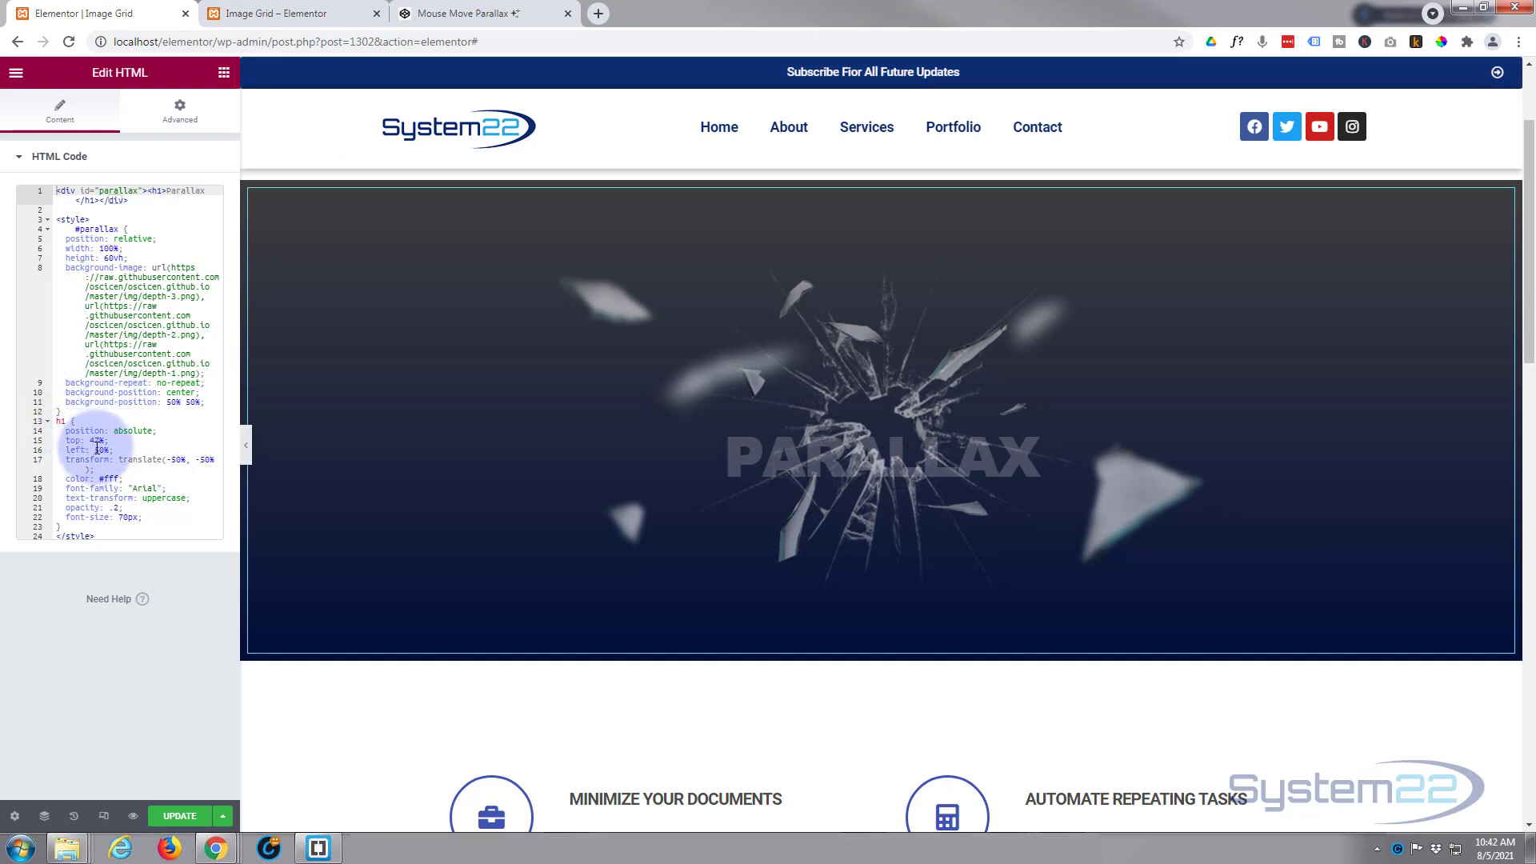
pyautogui.click(76, 229)
pyautogui.moveTo(76, 229); pyautogui.dragTo(118, 228)
pyautogui.hotkey('ctrl', 'c')
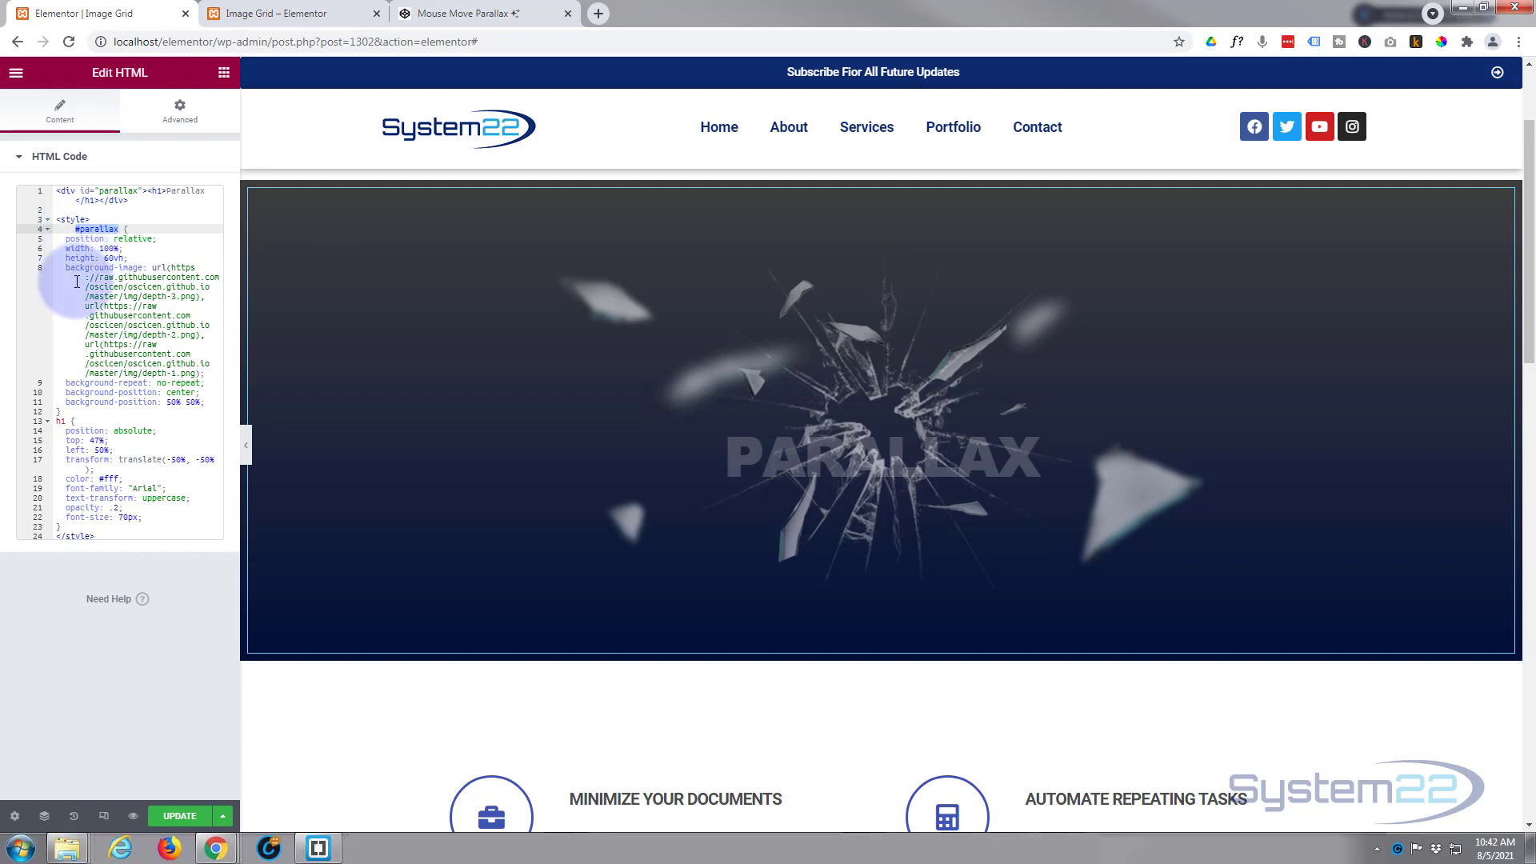
pyautogui.click(60, 422)
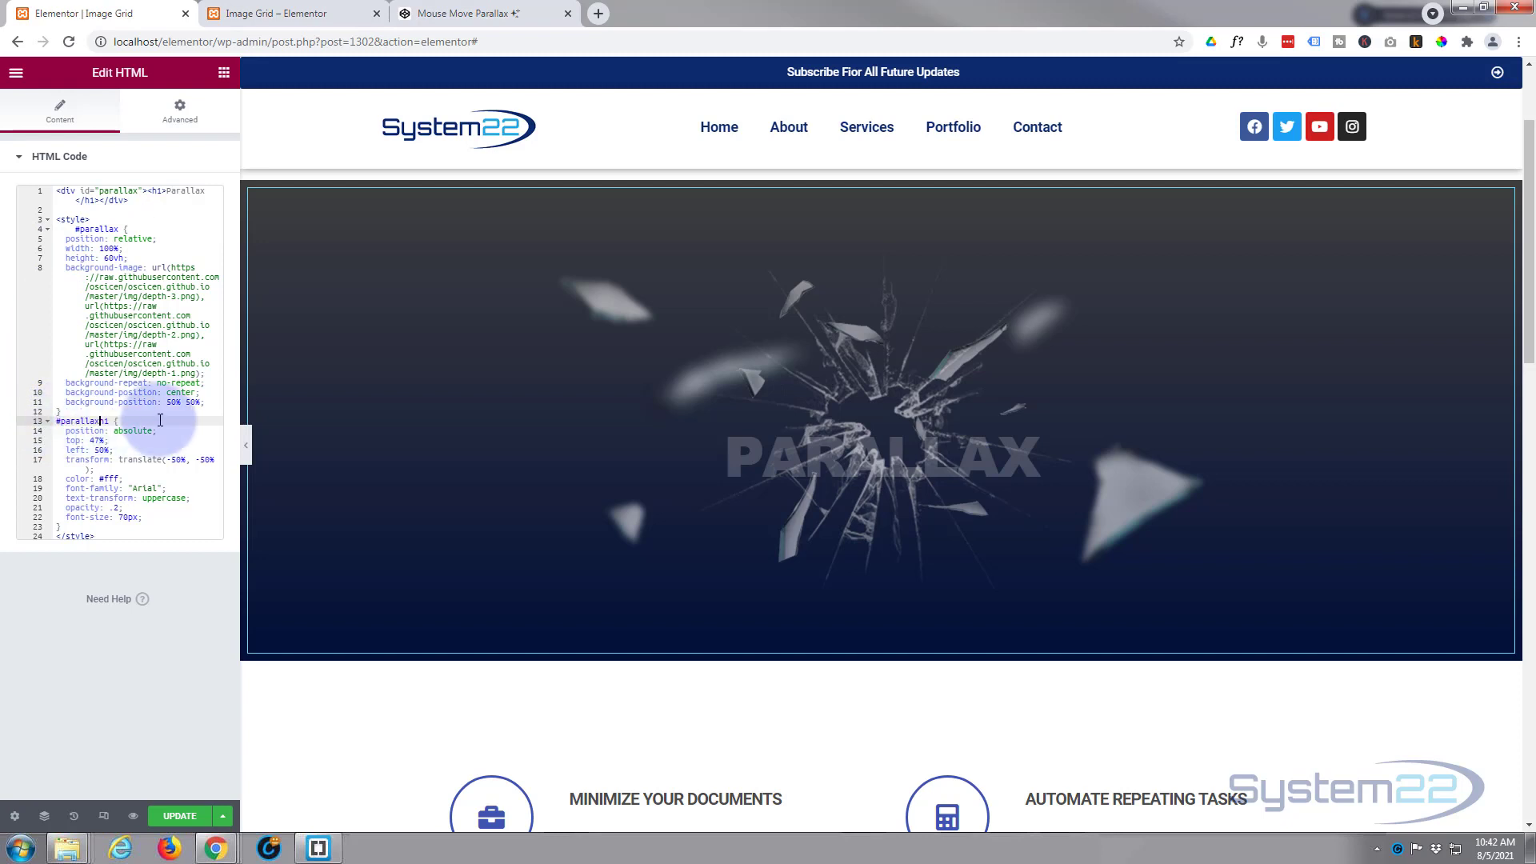
pyautogui.hotkey('ctrl', 'v')
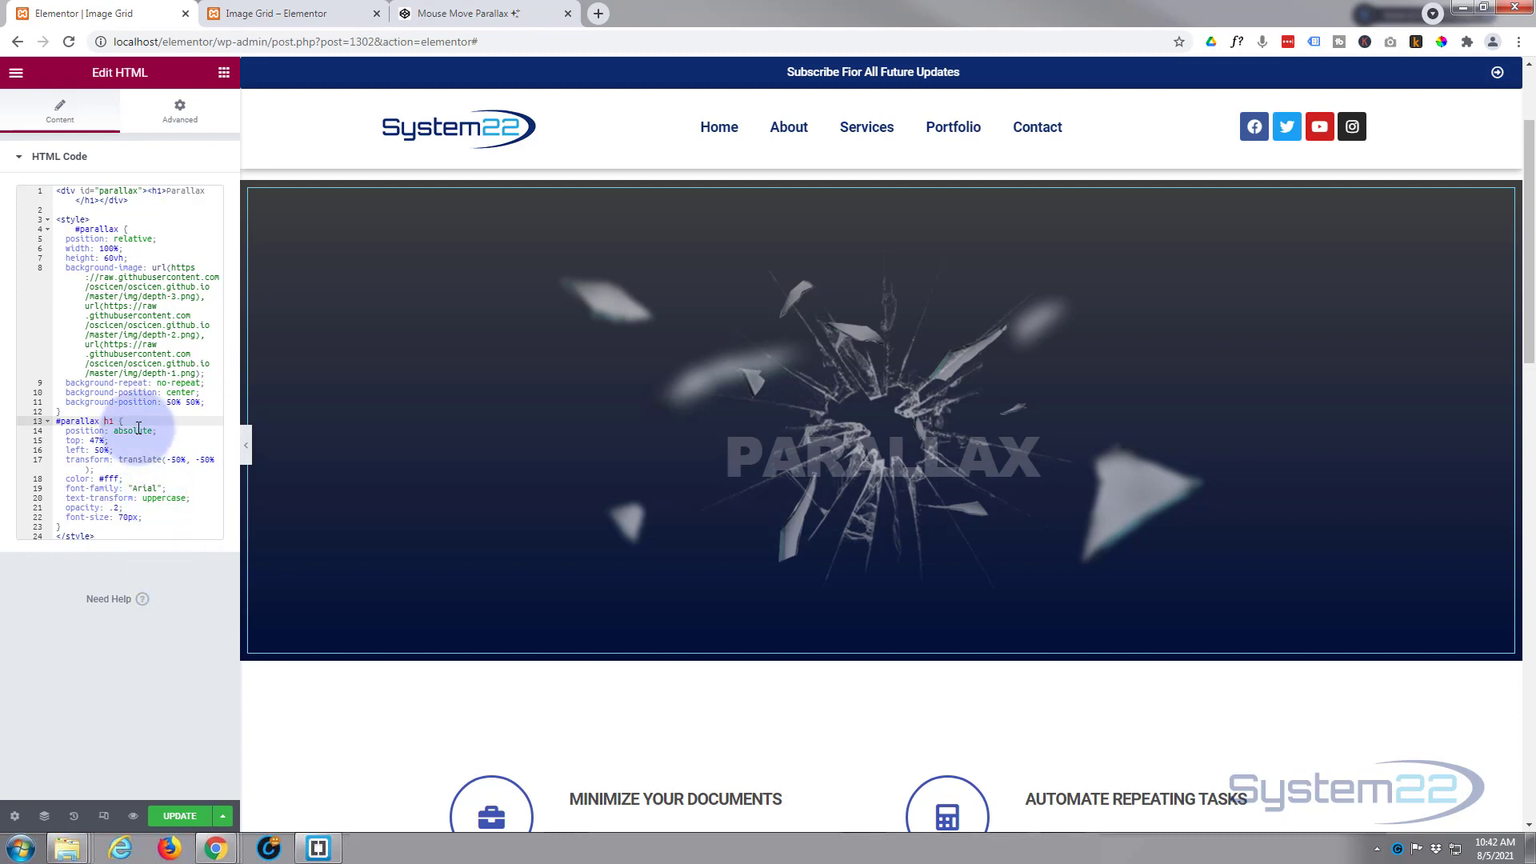
# - Add an empty <script></script> block after the style block
pyautogui.click(103, 535)
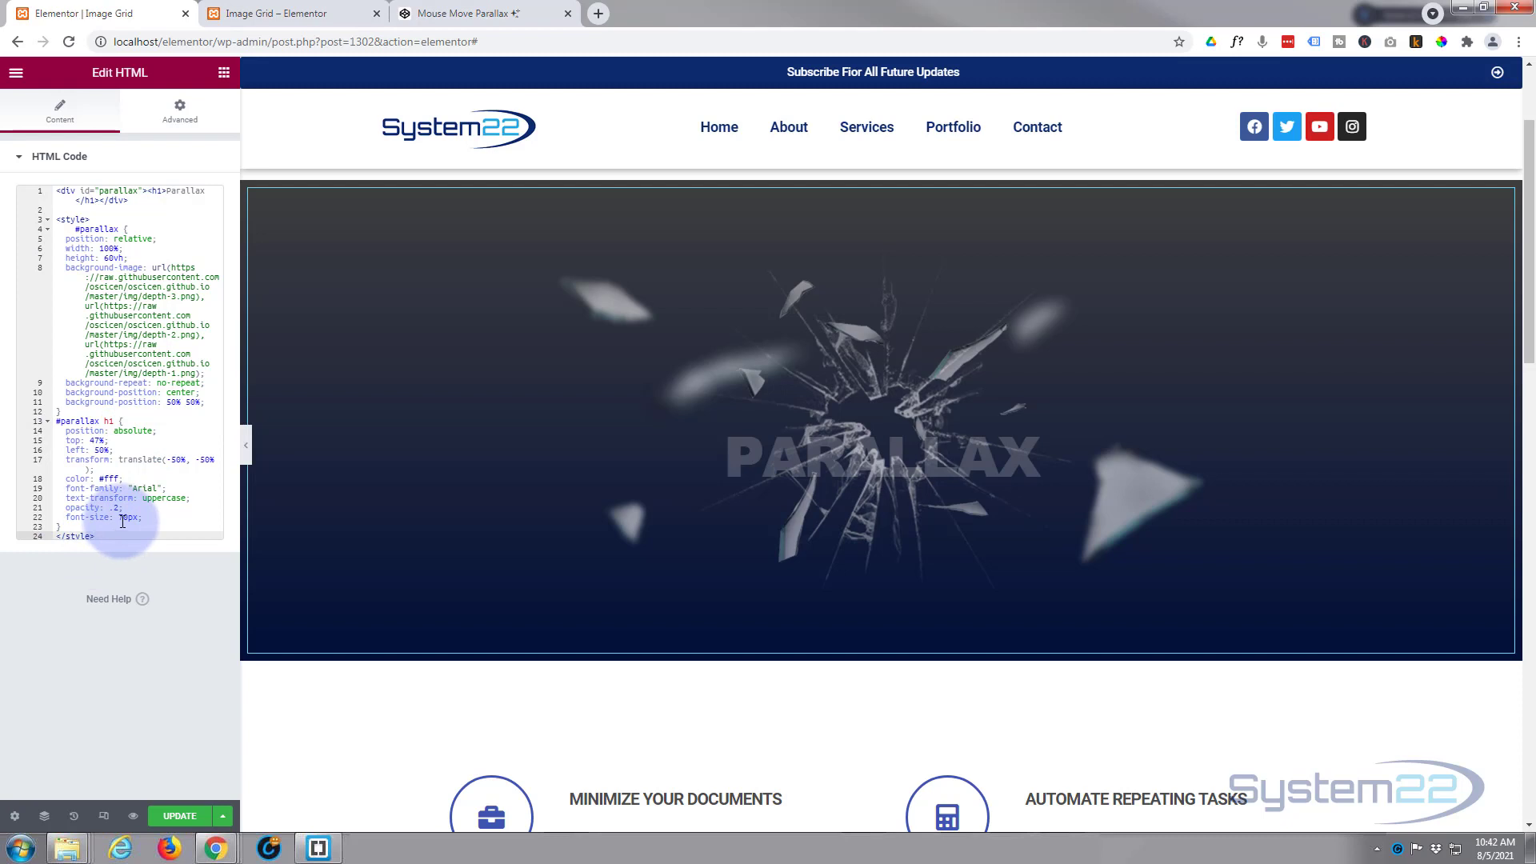
pyautogui.press('Return')
pyautogui.press('Return')
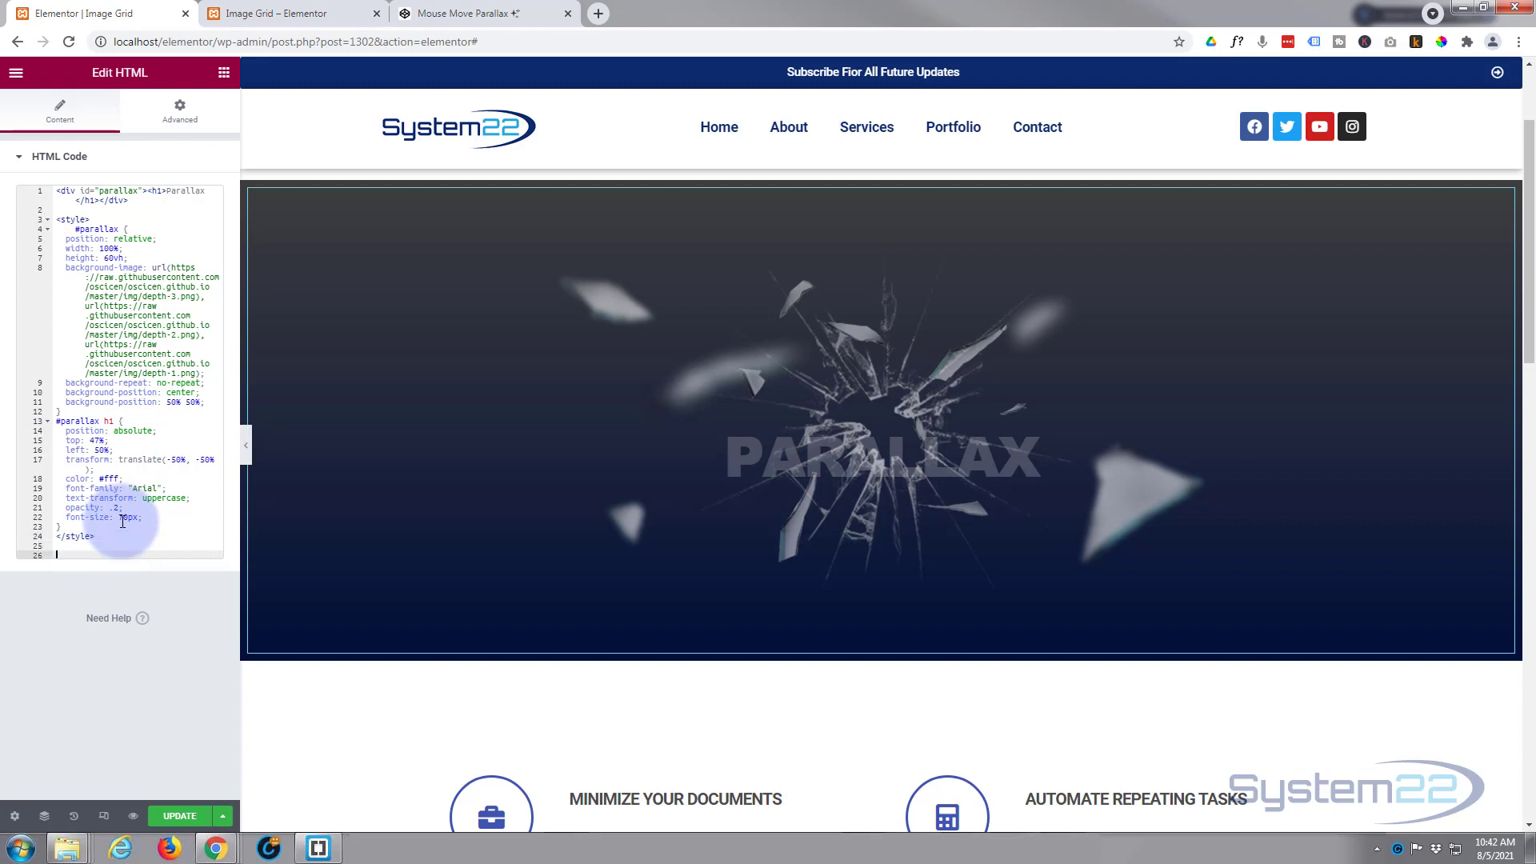
pyautogui.write('<')
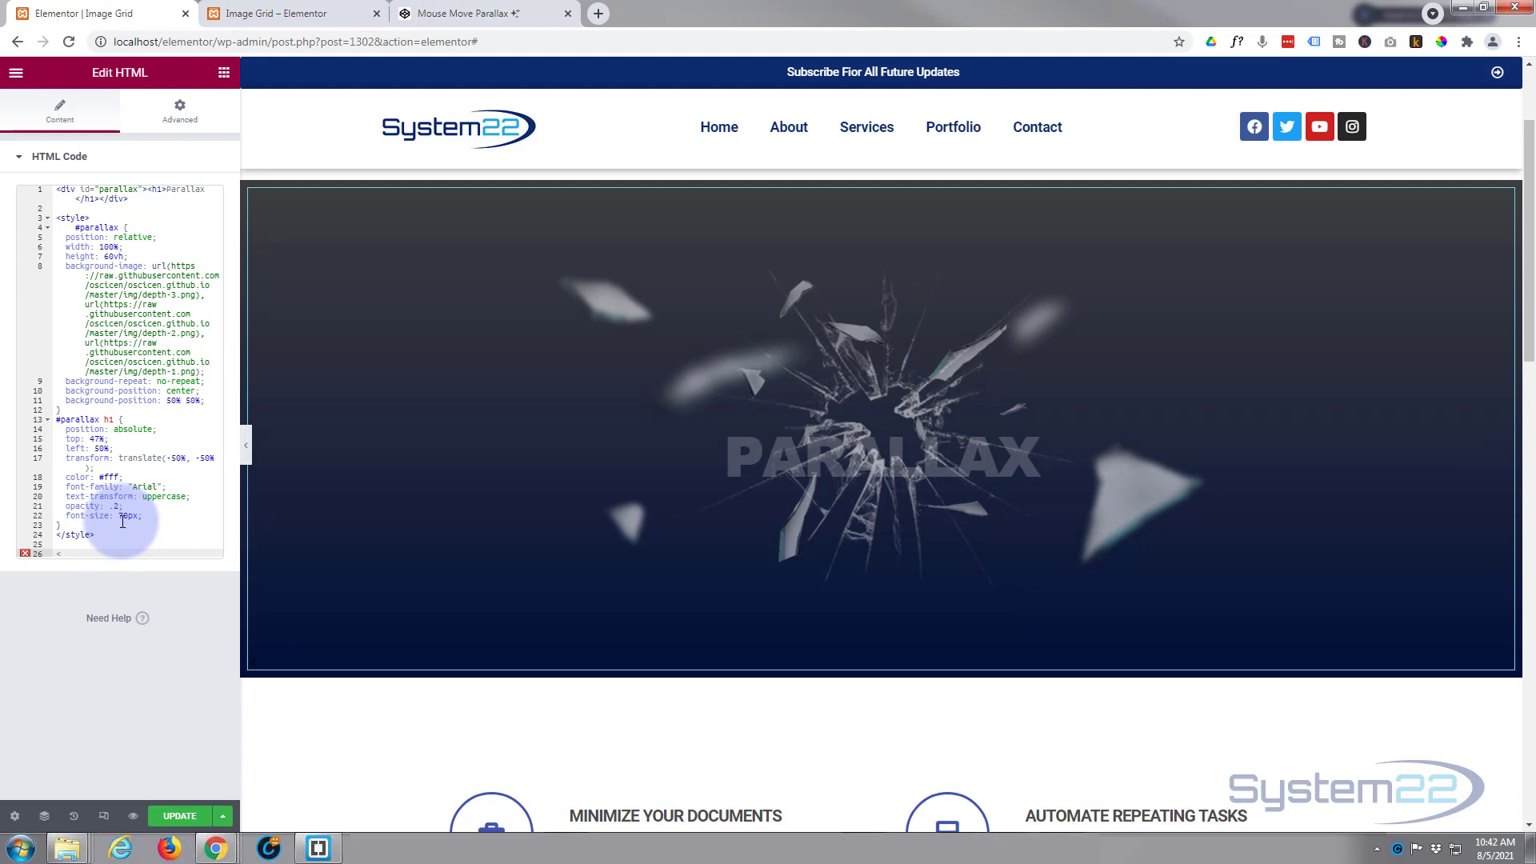
pyautogui.write('s')
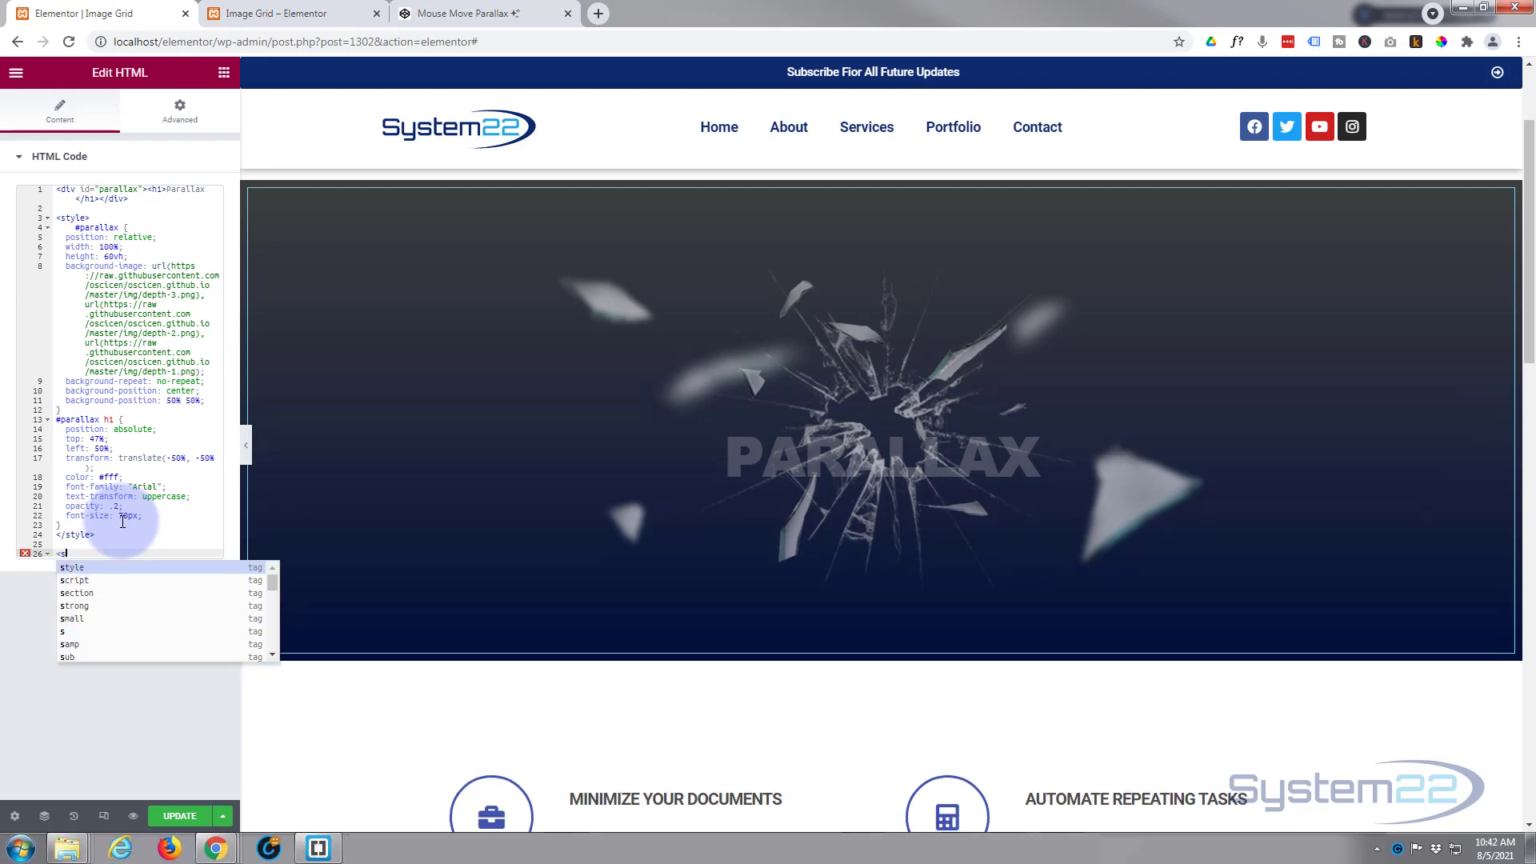
pyautogui.write('cript></script>')
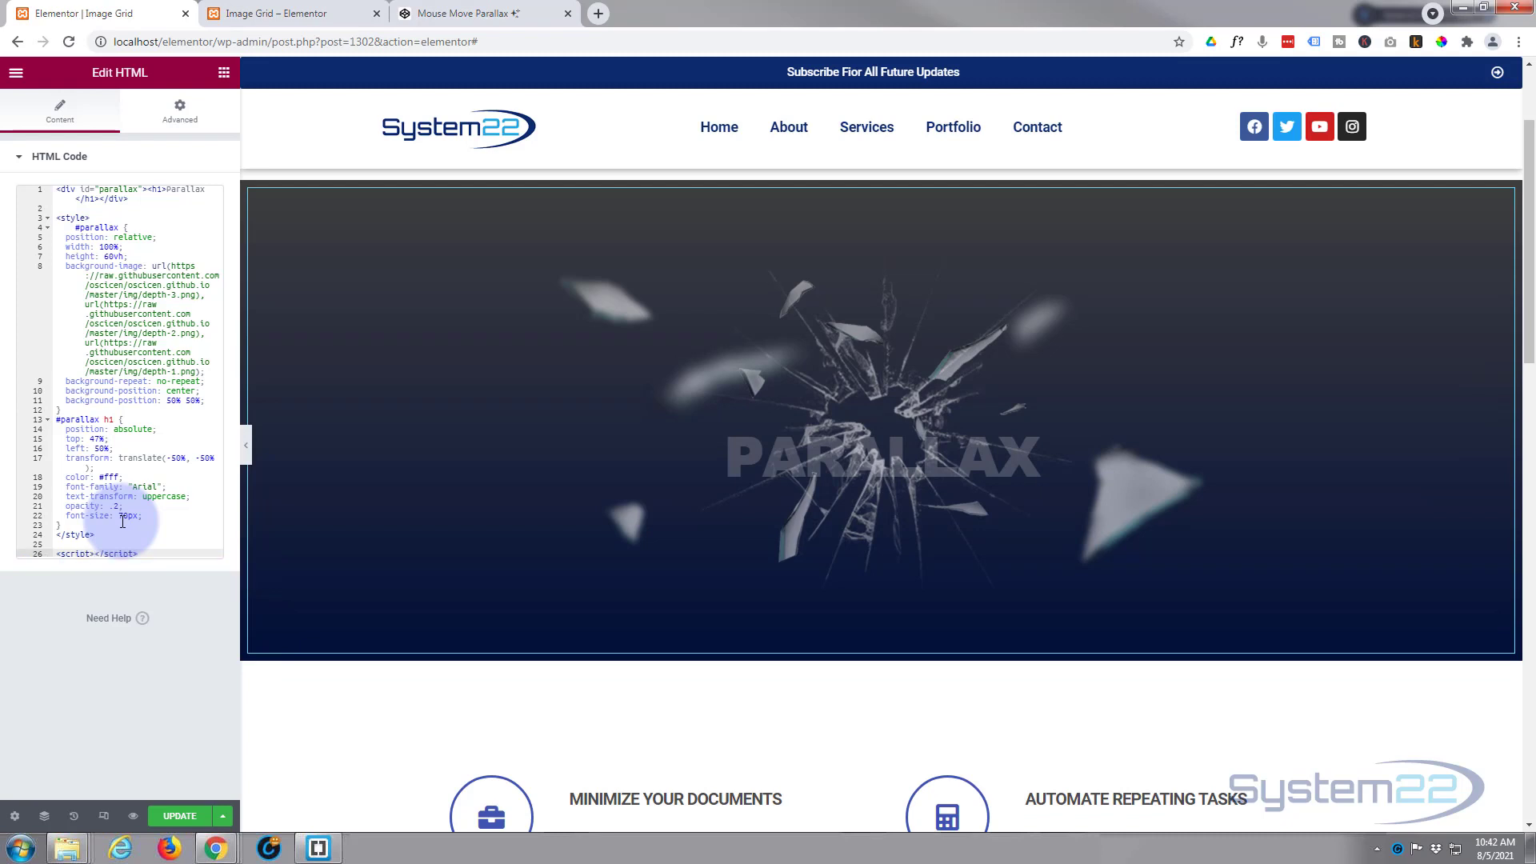
pyautogui.press('Return')
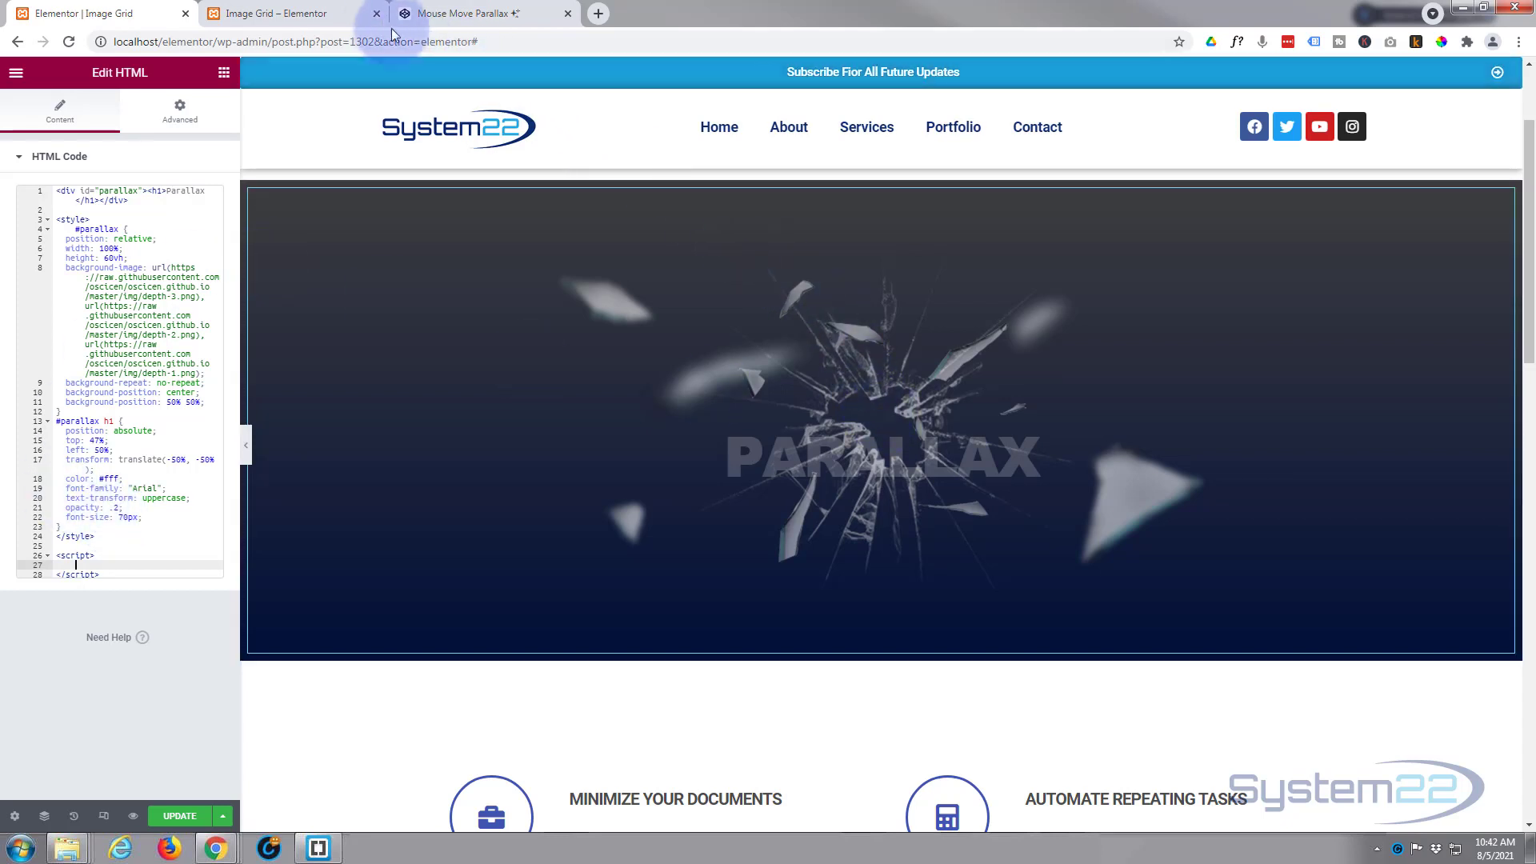
# - Copy all of the Mouse Move Parallax pen's JavaScript from CodePen back to Elementor
pyautogui.click(448, 13)
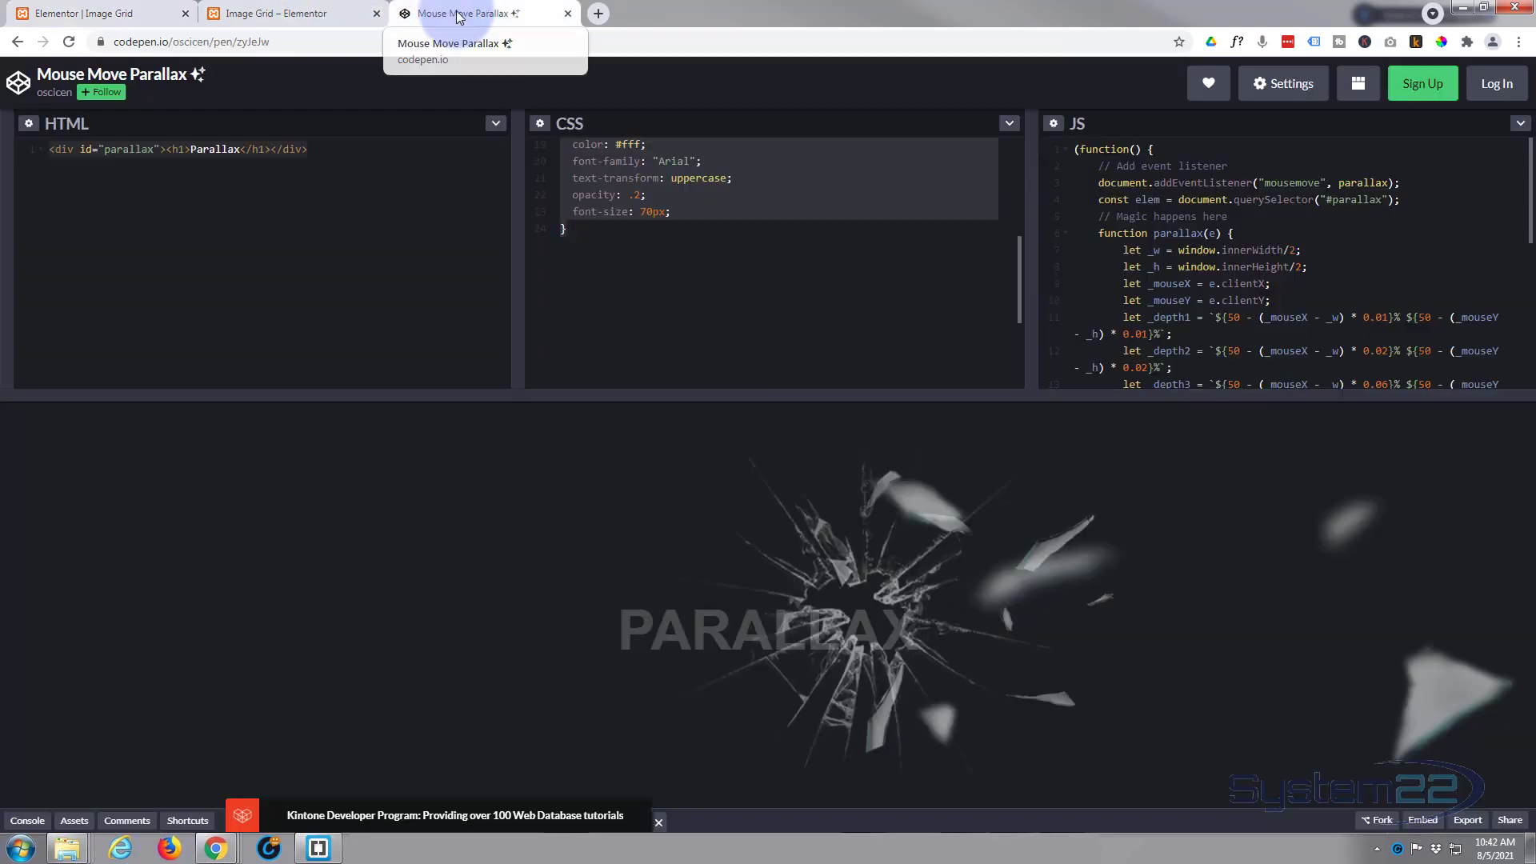
pyautogui.click(1086, 183)
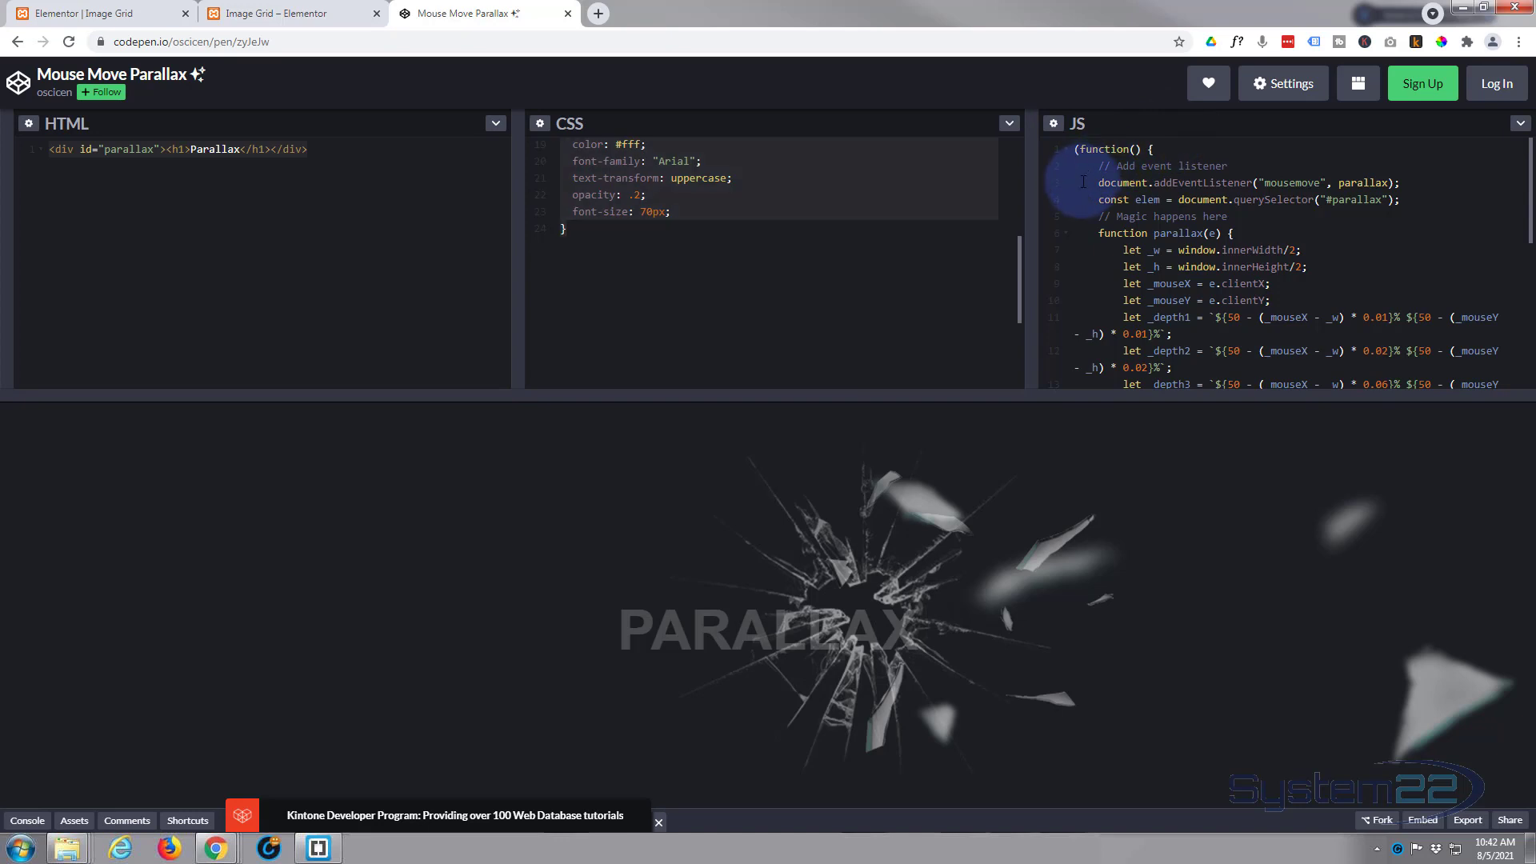
pyautogui.hotkey('ctrl', 'a')
pyautogui.hotkey('ctrl', 'c')
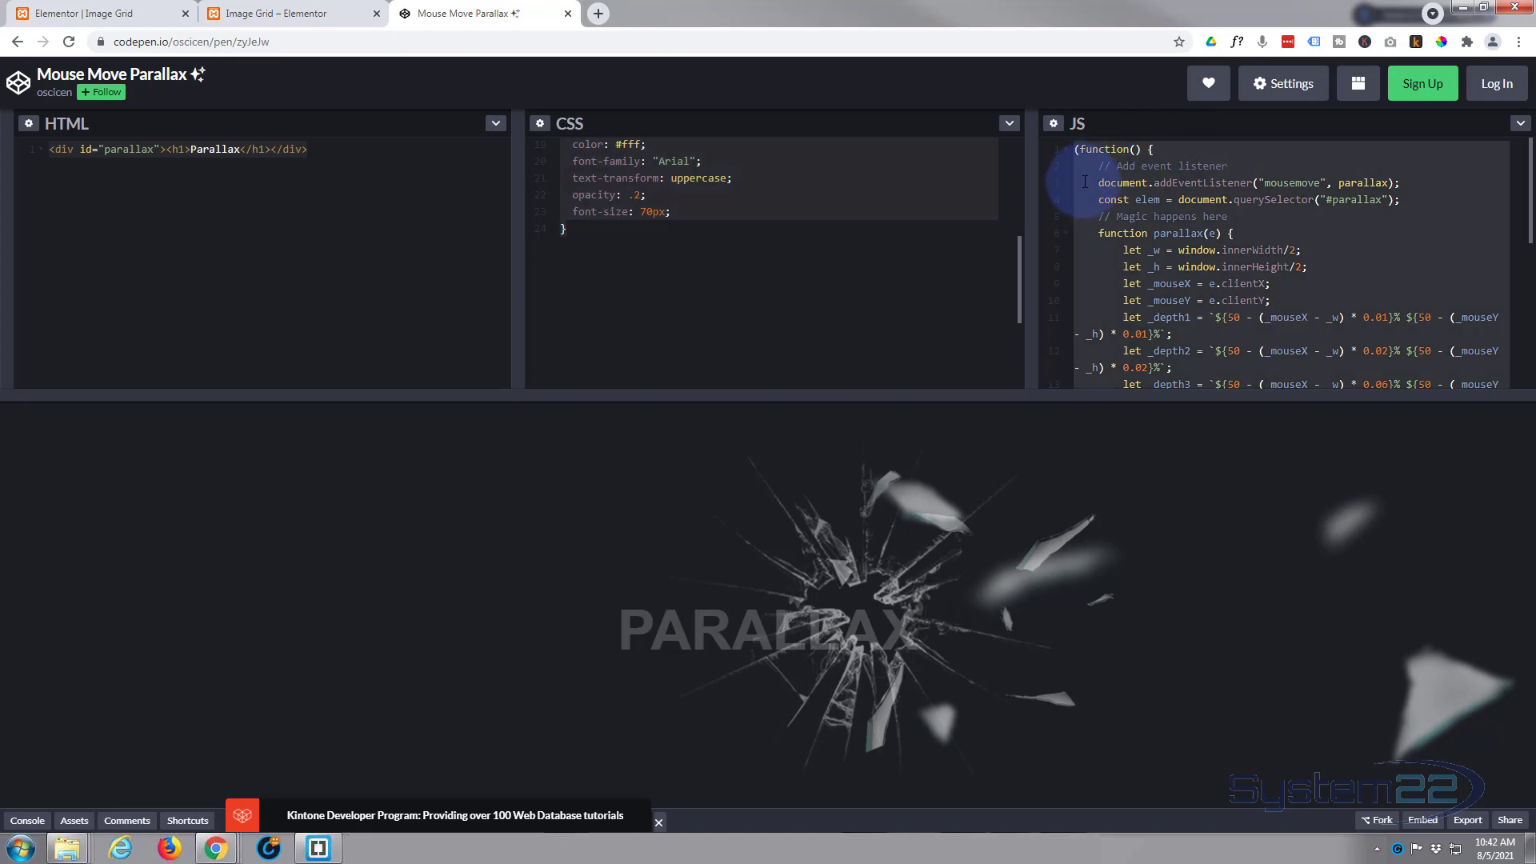
pyautogui.click(112, 13)
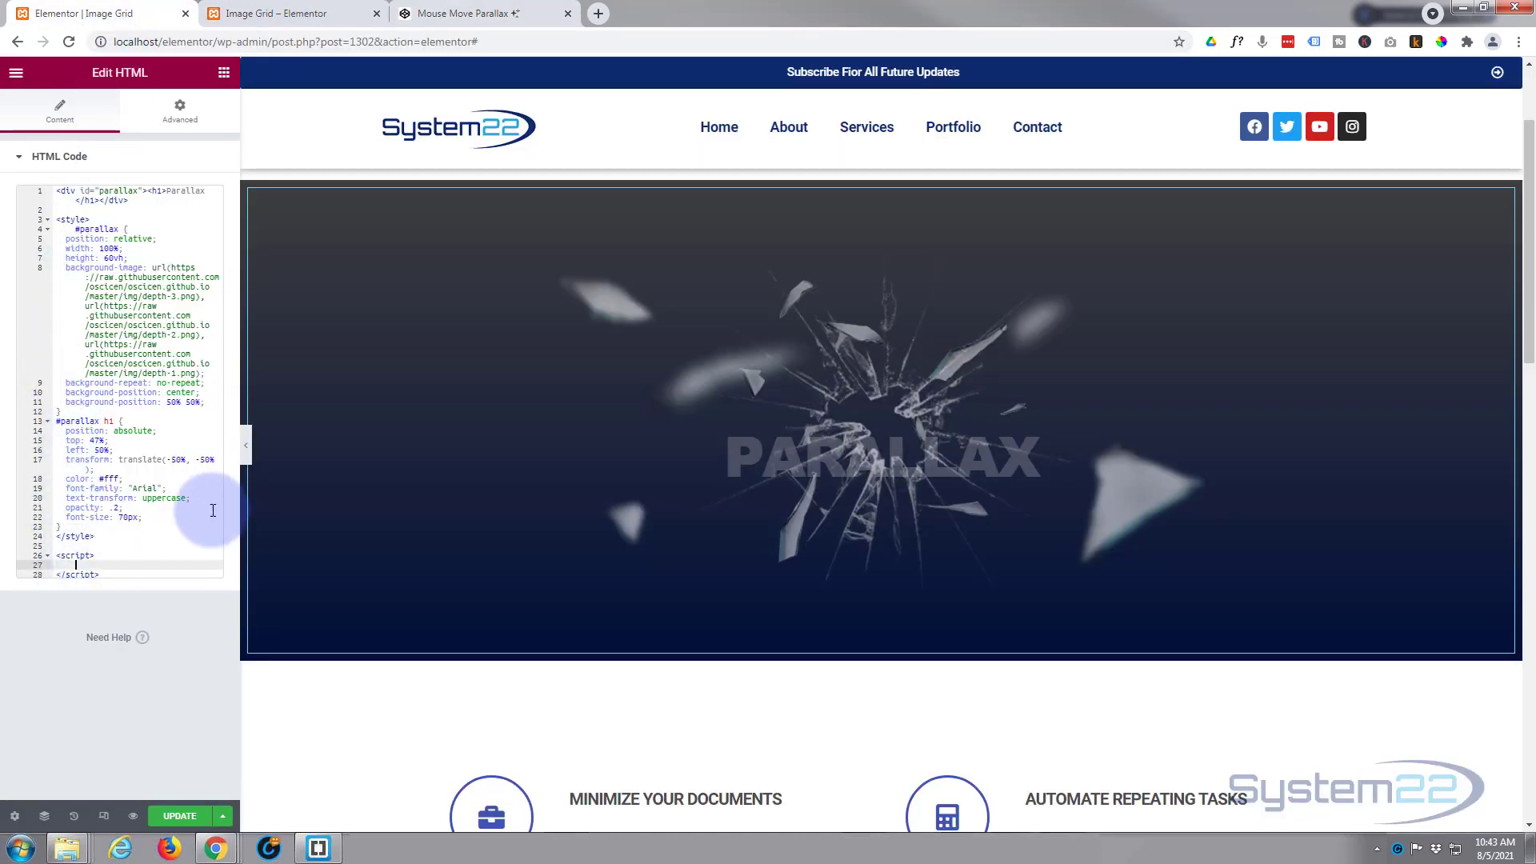
# - Paste the CodePen parallax JavaScript into the HTML widget's script block
pyautogui.hotkey('ctrl', 'v')
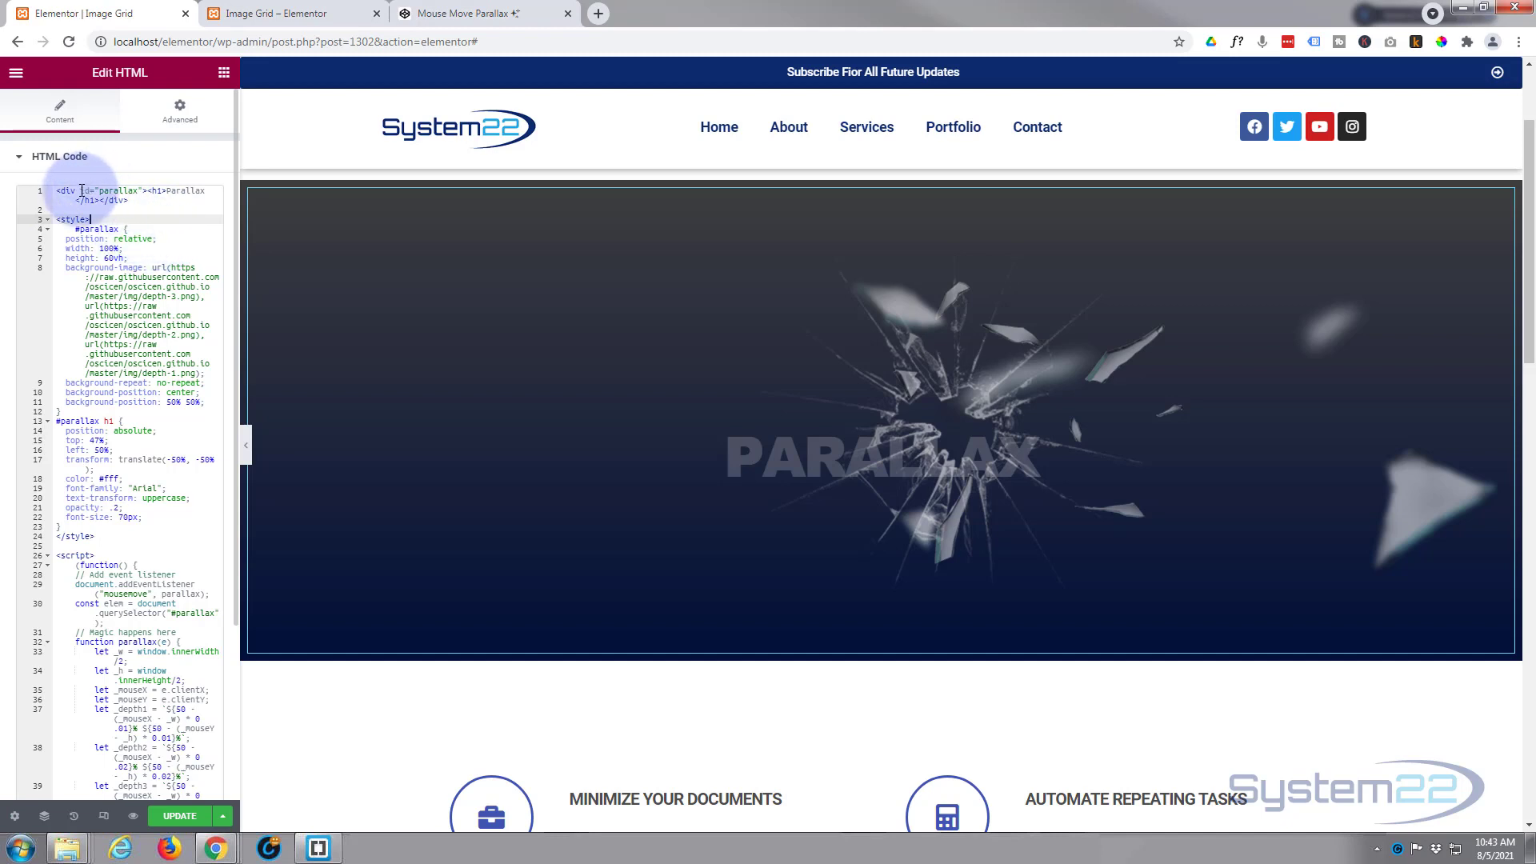
pyautogui.moveTo(167, 190); pyautogui.dragTo(199, 187)
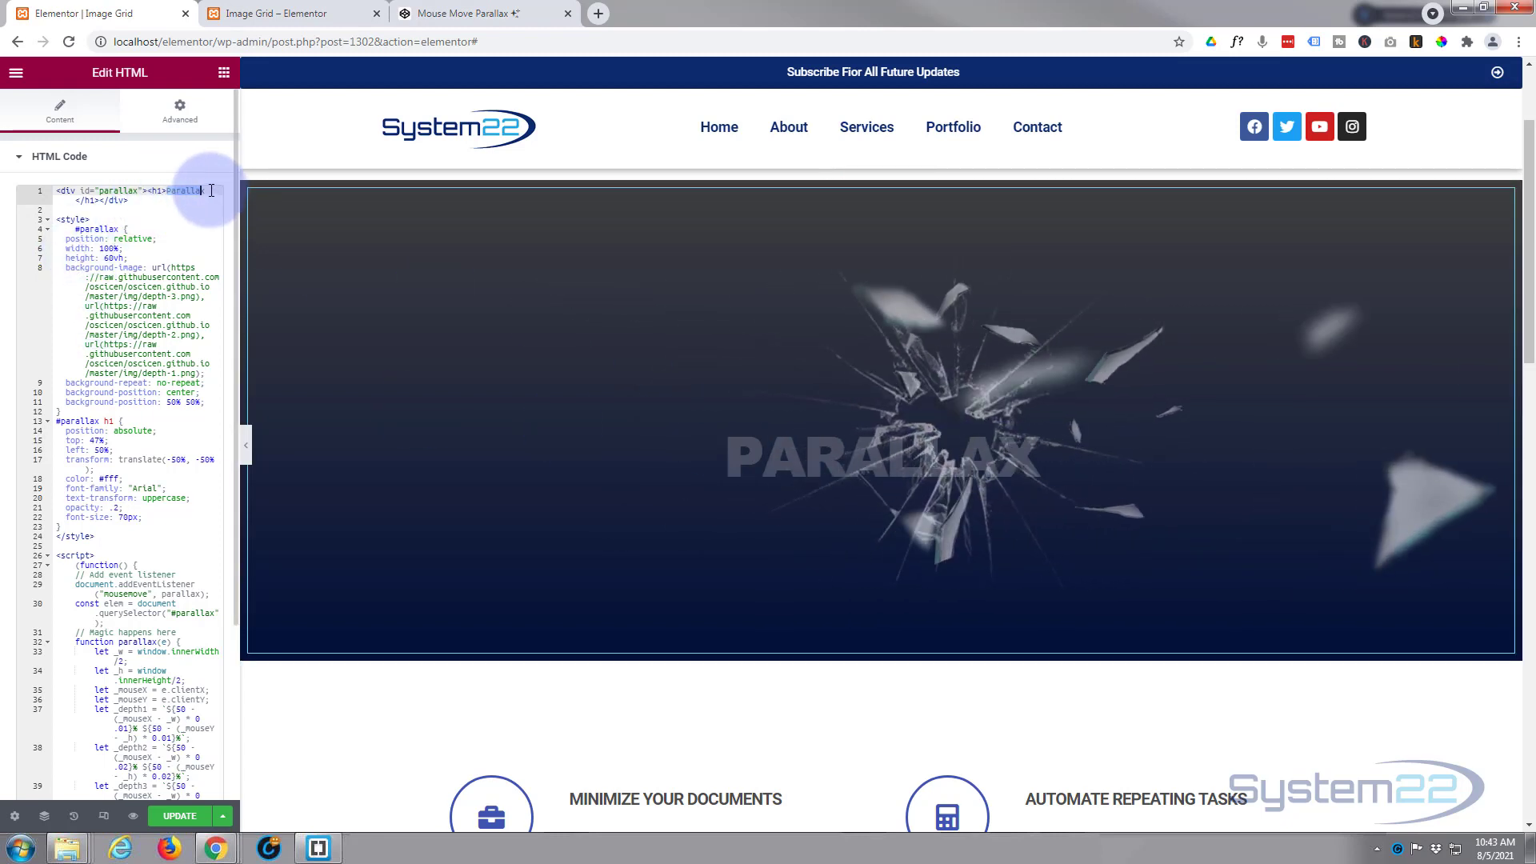
# - Replace the h1 heading text 'Parallax' with 'My AWESOME TITLE'
pyautogui.moveTo(195, 192); pyautogui.dragTo(163, 192)
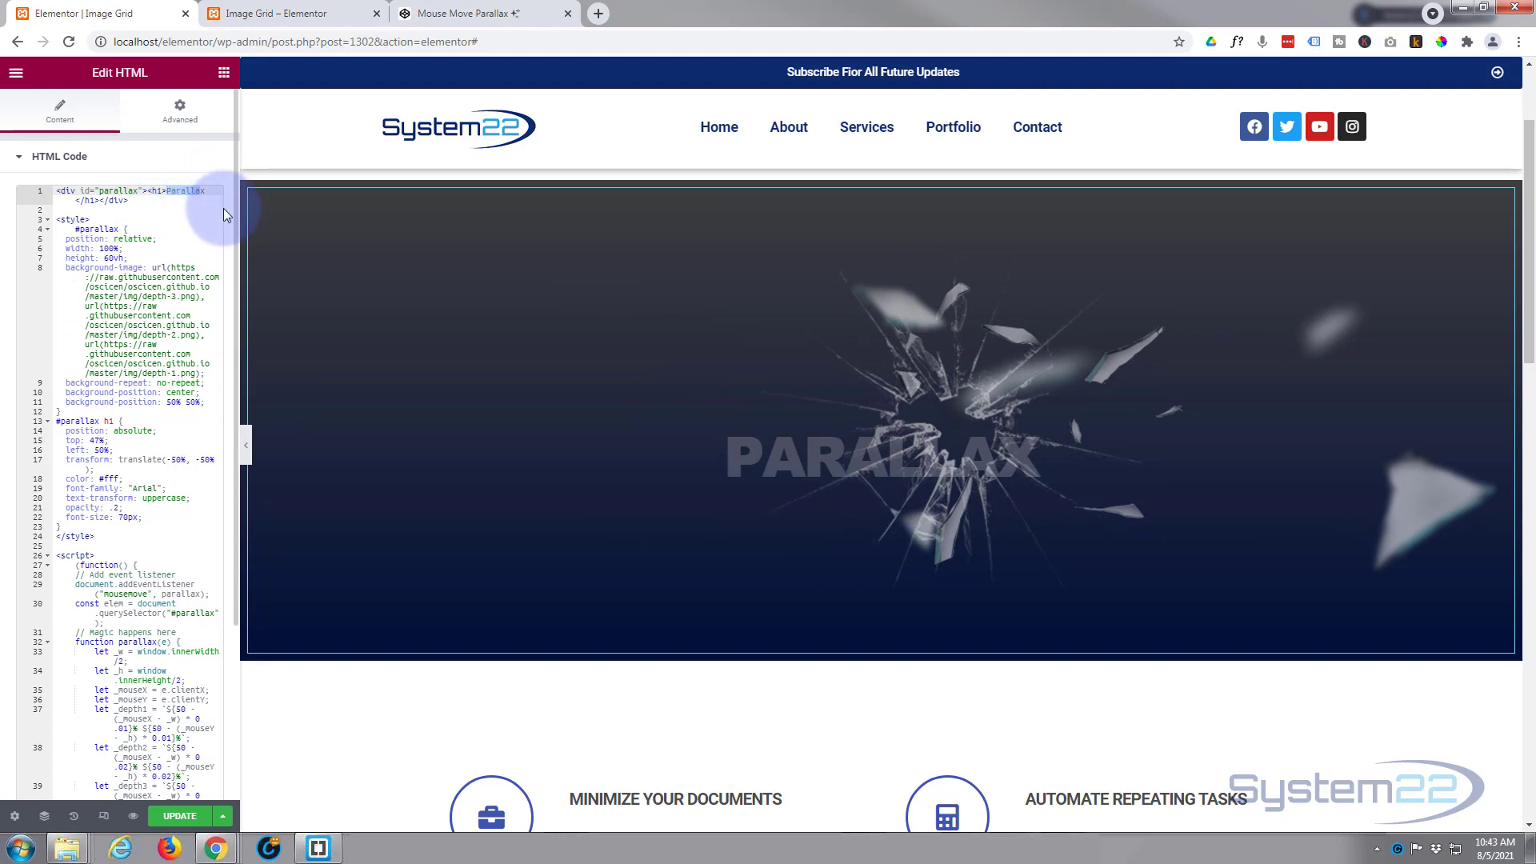
pyautogui.press('BackSpace')
pyautogui.press('BackSpace')
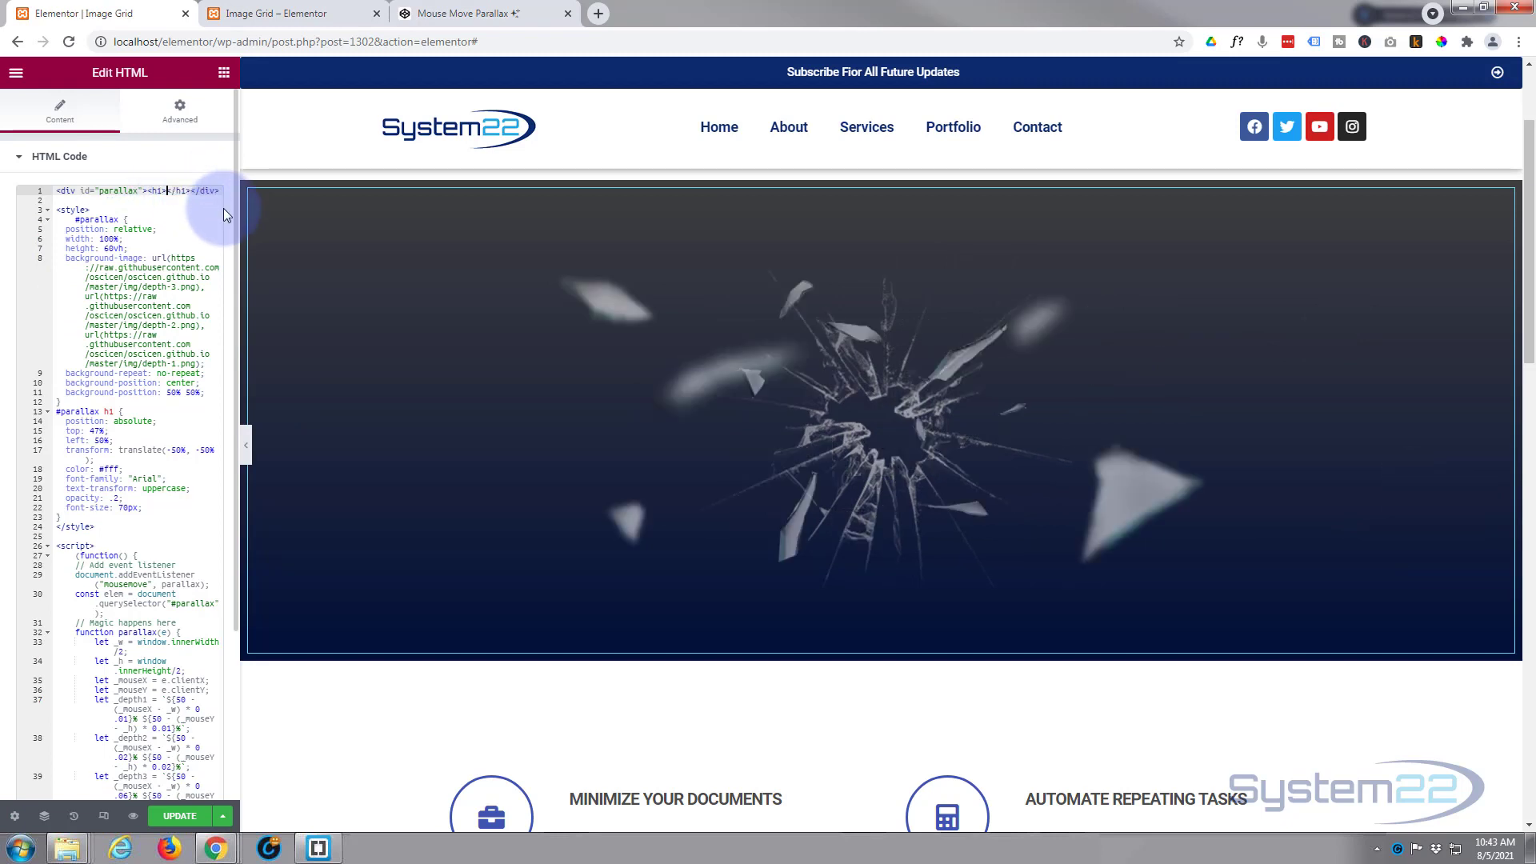
pyautogui.write('My AWESOME TIT')
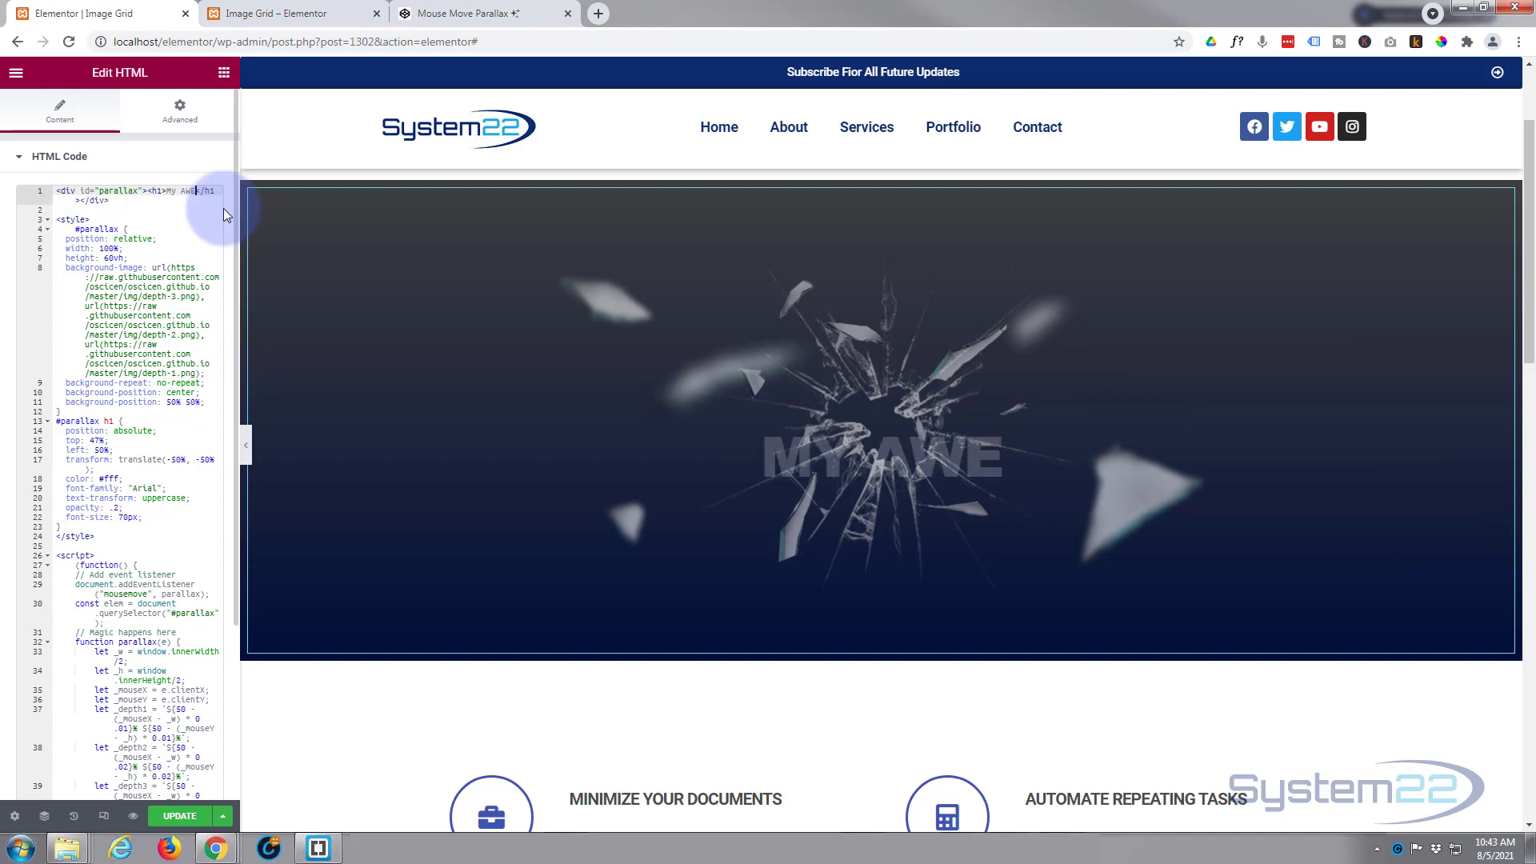
pyautogui.write('LE')
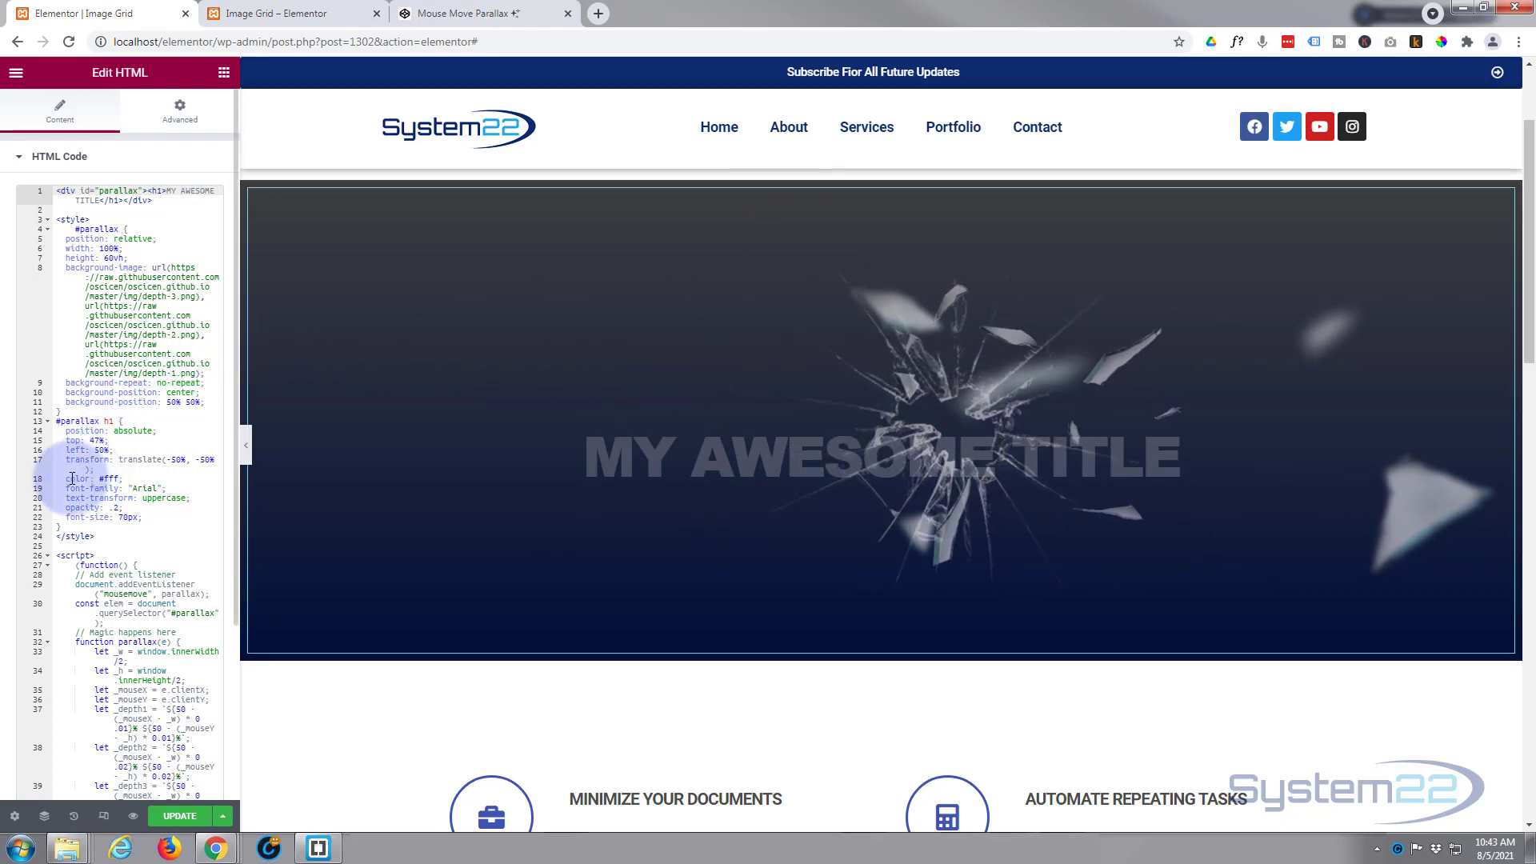
# - Change the h1 heading's opacity from .2 to .6
pyautogui.moveTo(69, 478); pyautogui.dragTo(121, 478)
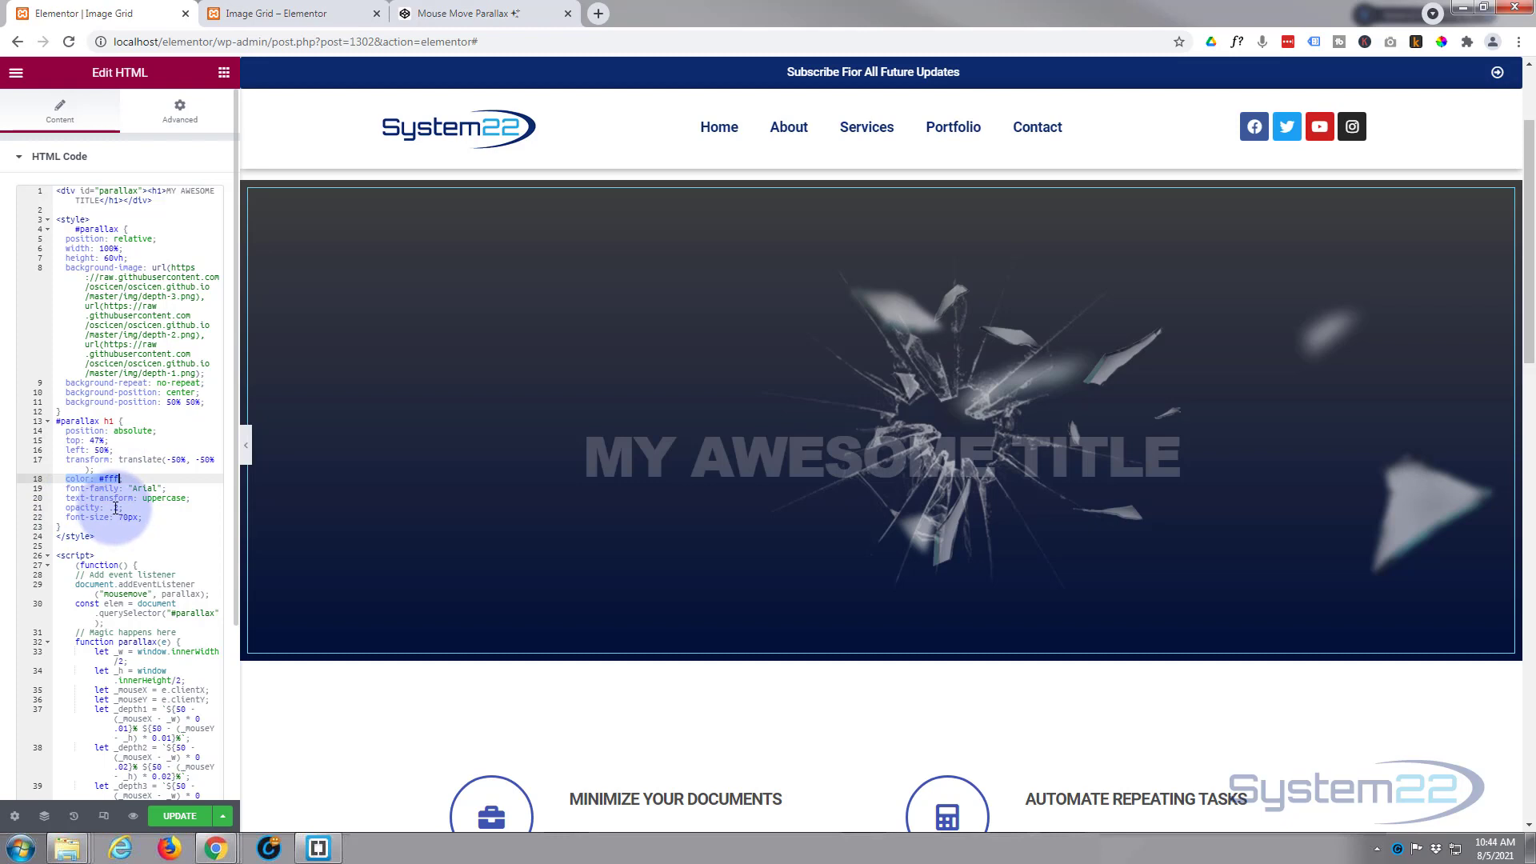
pyautogui.click(111, 508)
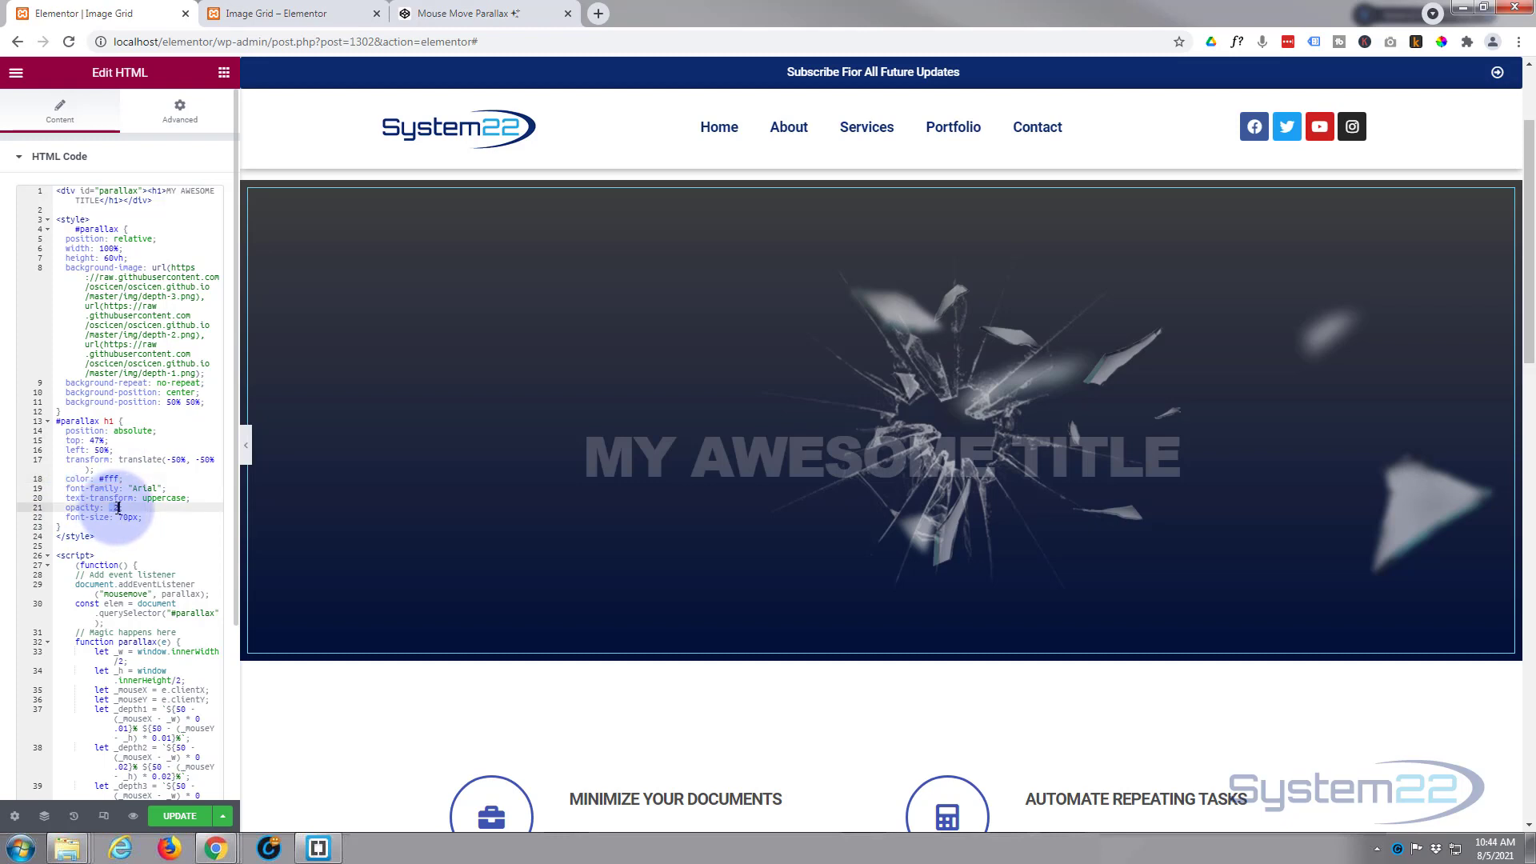
pyautogui.doubleClick(114, 508)
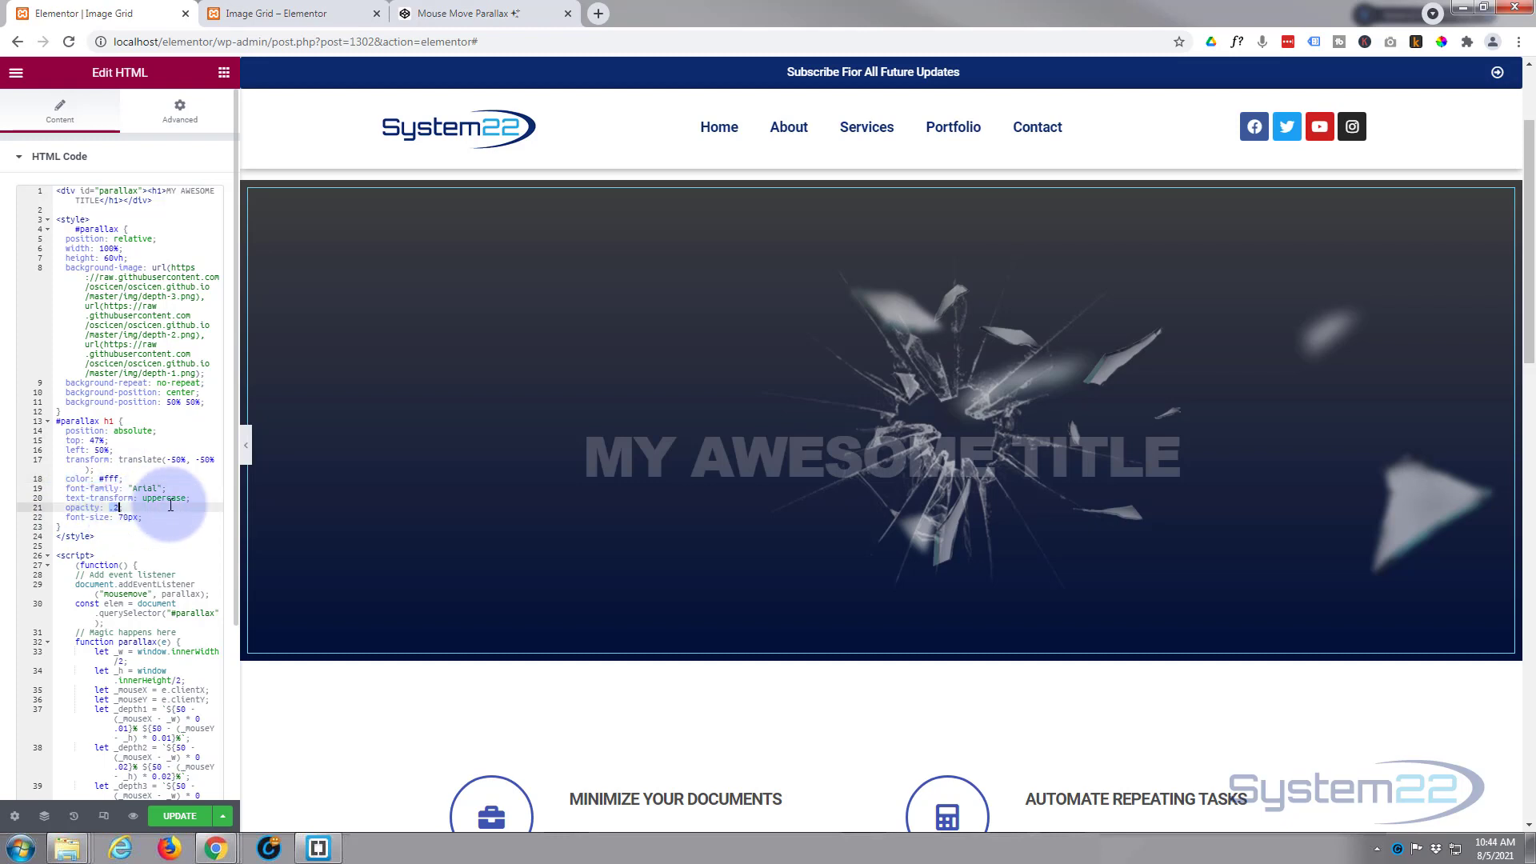
pyautogui.write('1')
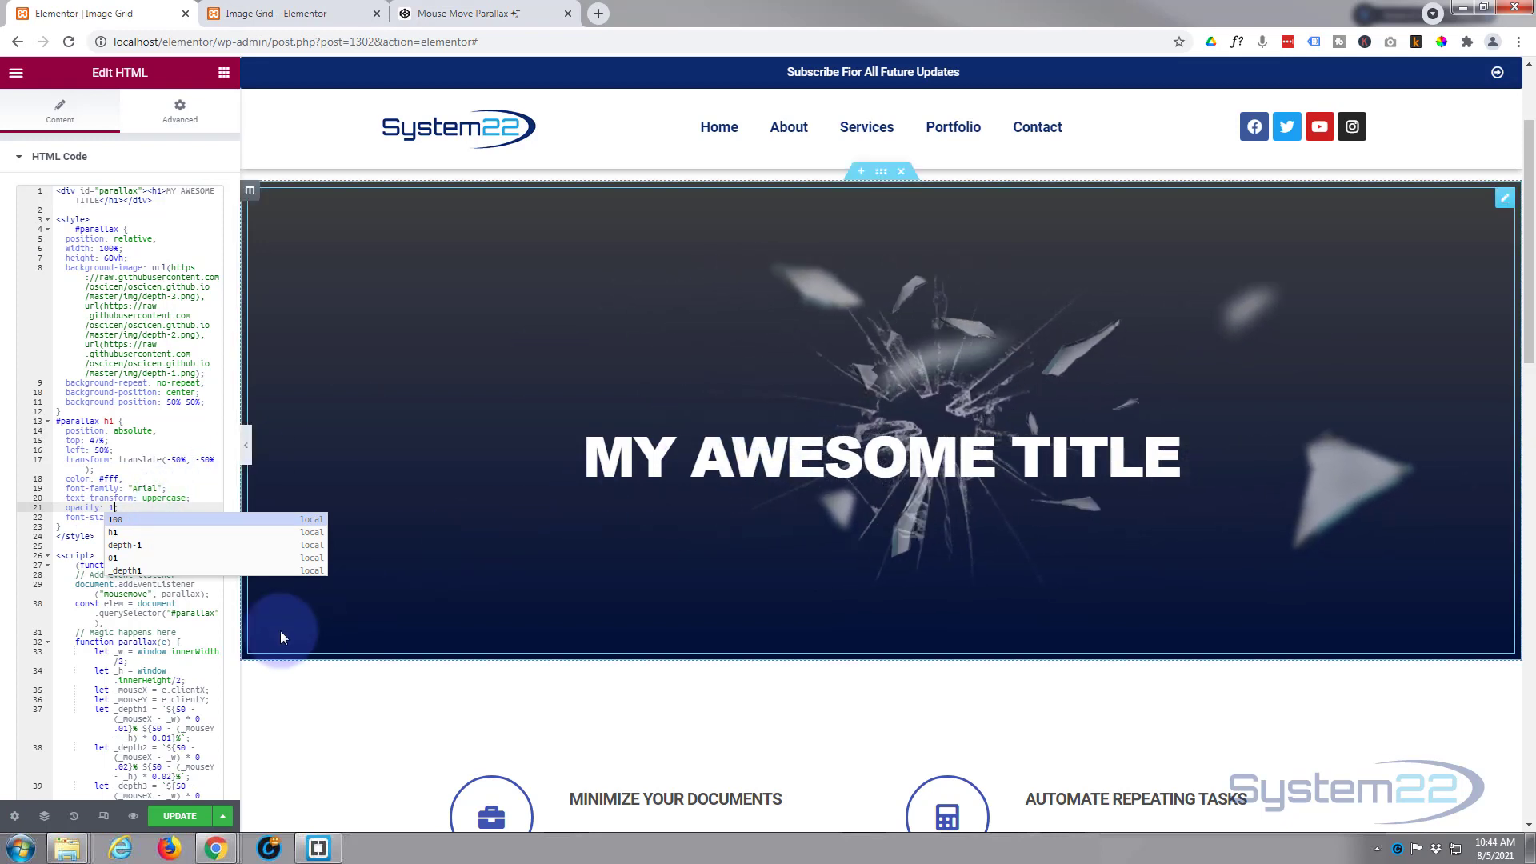
pyautogui.click(137, 506)
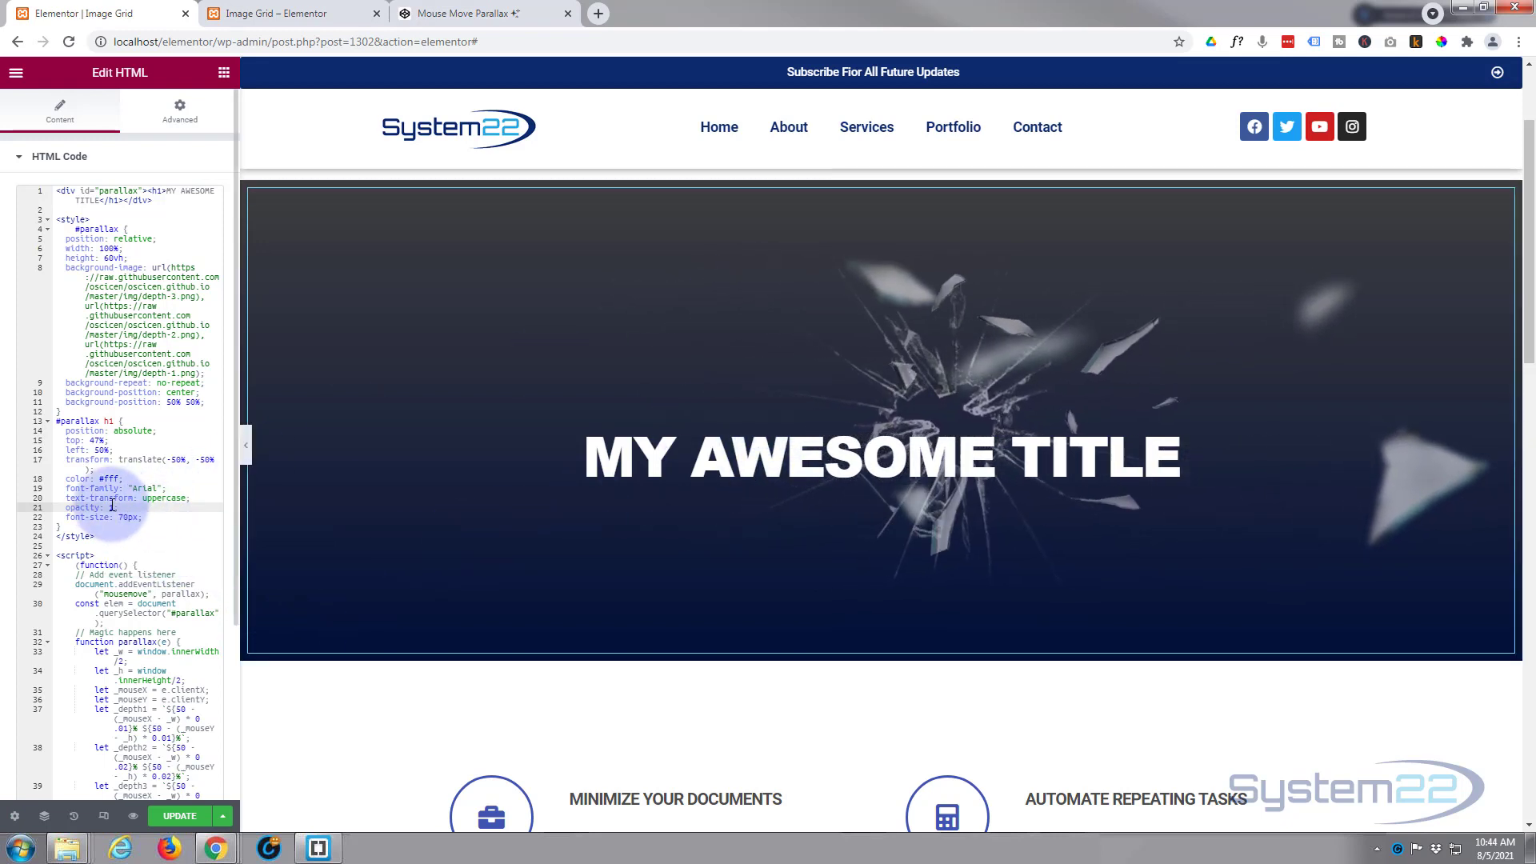
pyautogui.press('BackSpace')
pyautogui.write('.')
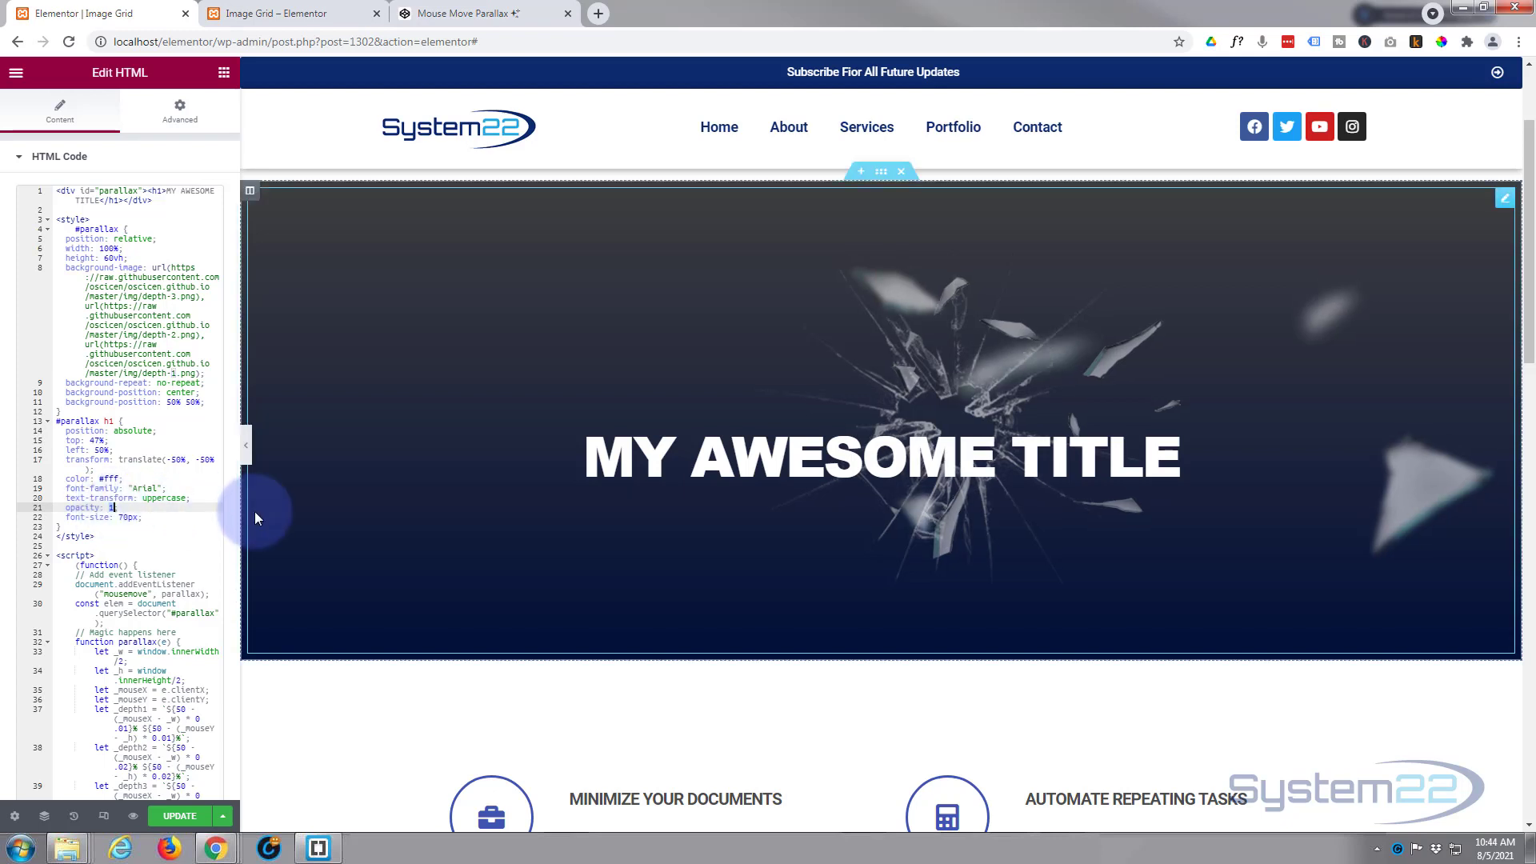
pyautogui.write('6;')
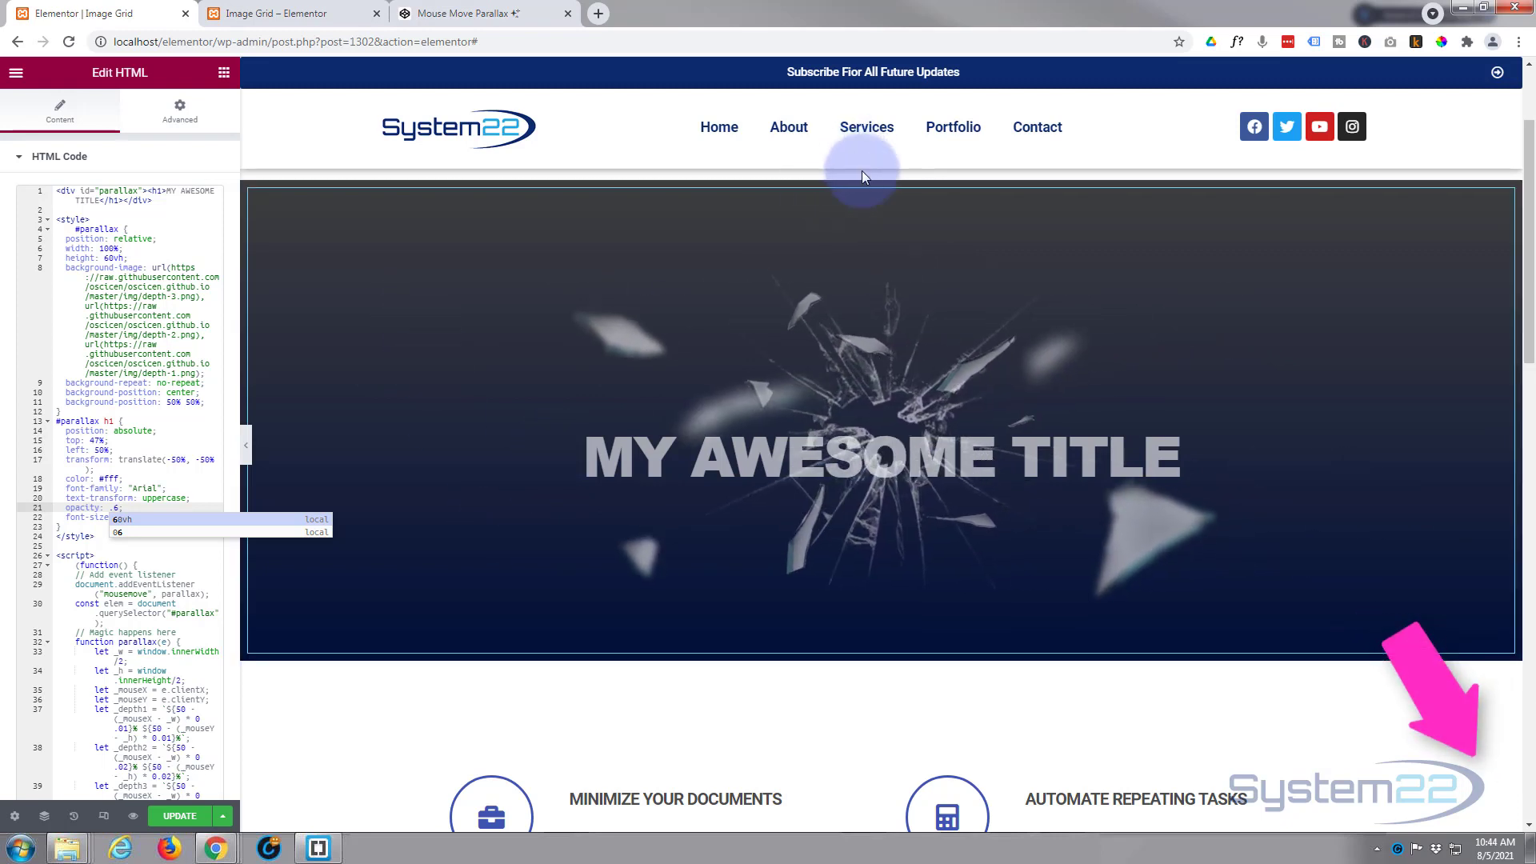
# - Set the section's first gradient colour to dark purple #24025F and save with Update
pyautogui.click(880, 172)
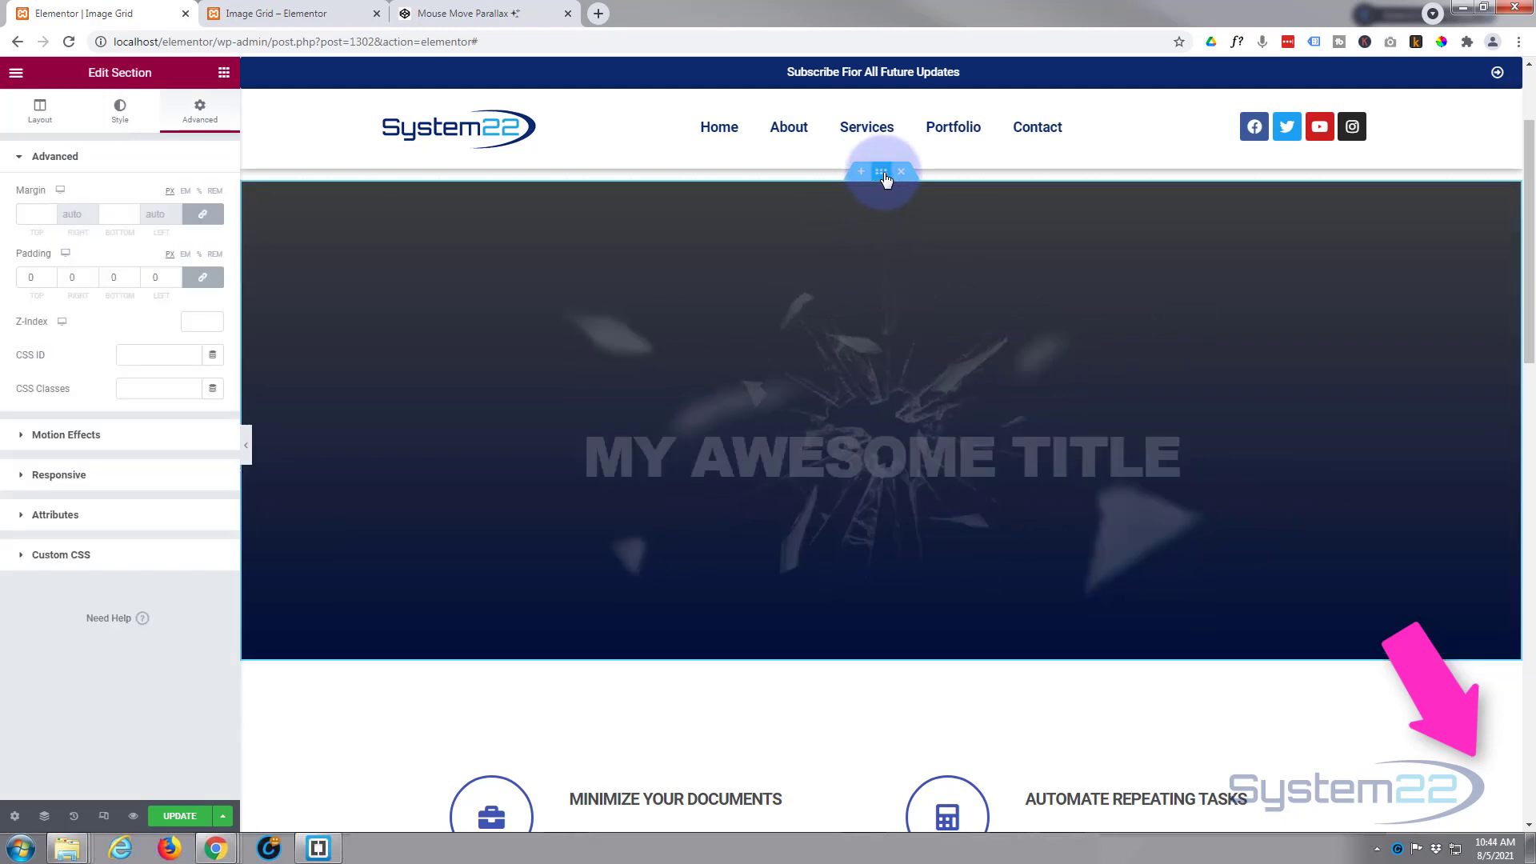
pyautogui.click(120, 112)
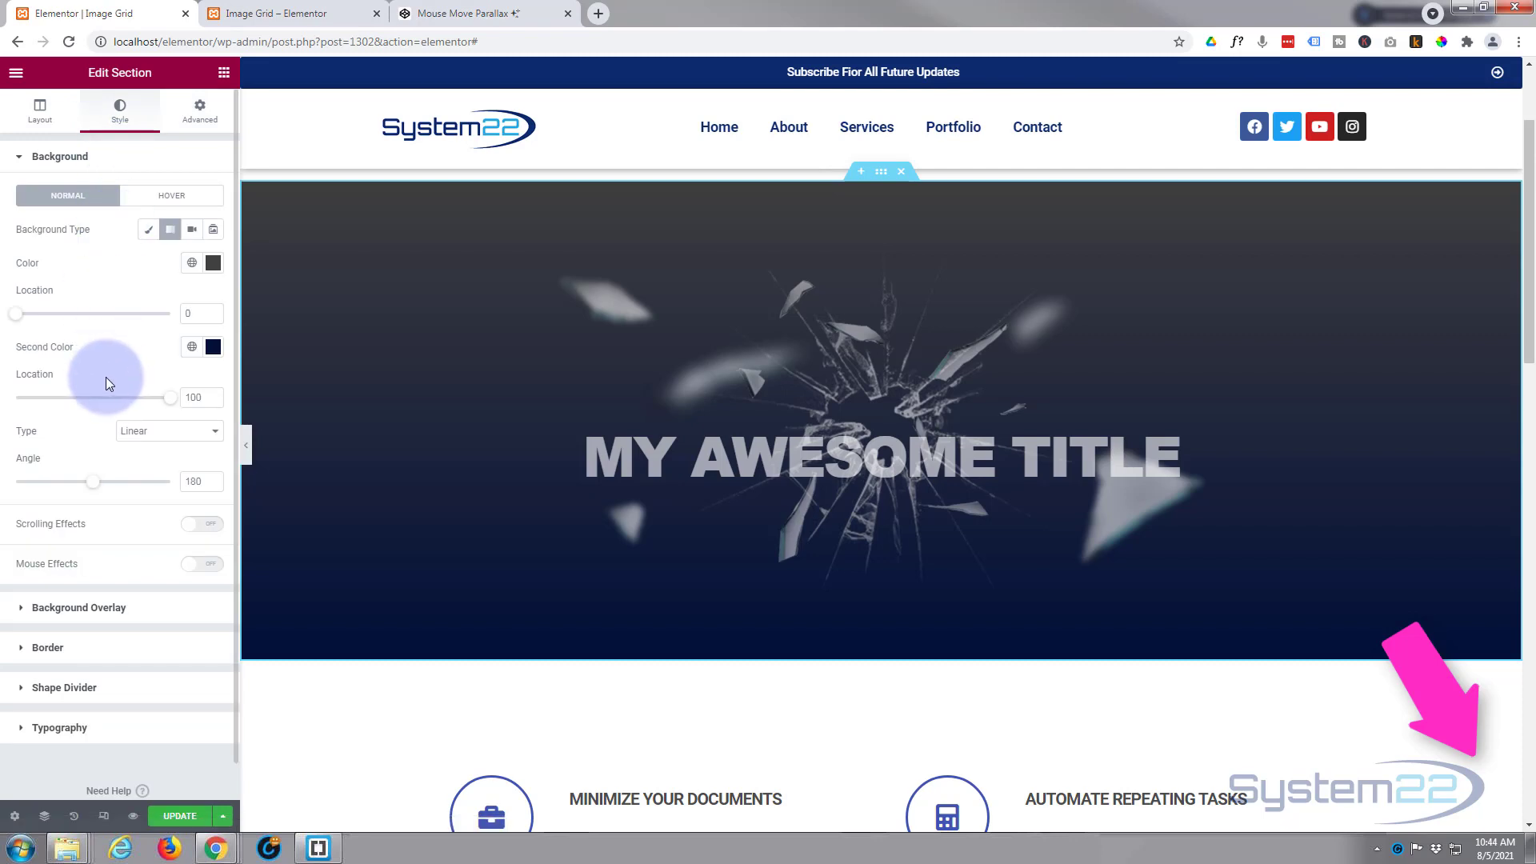
pyautogui.click(212, 266)
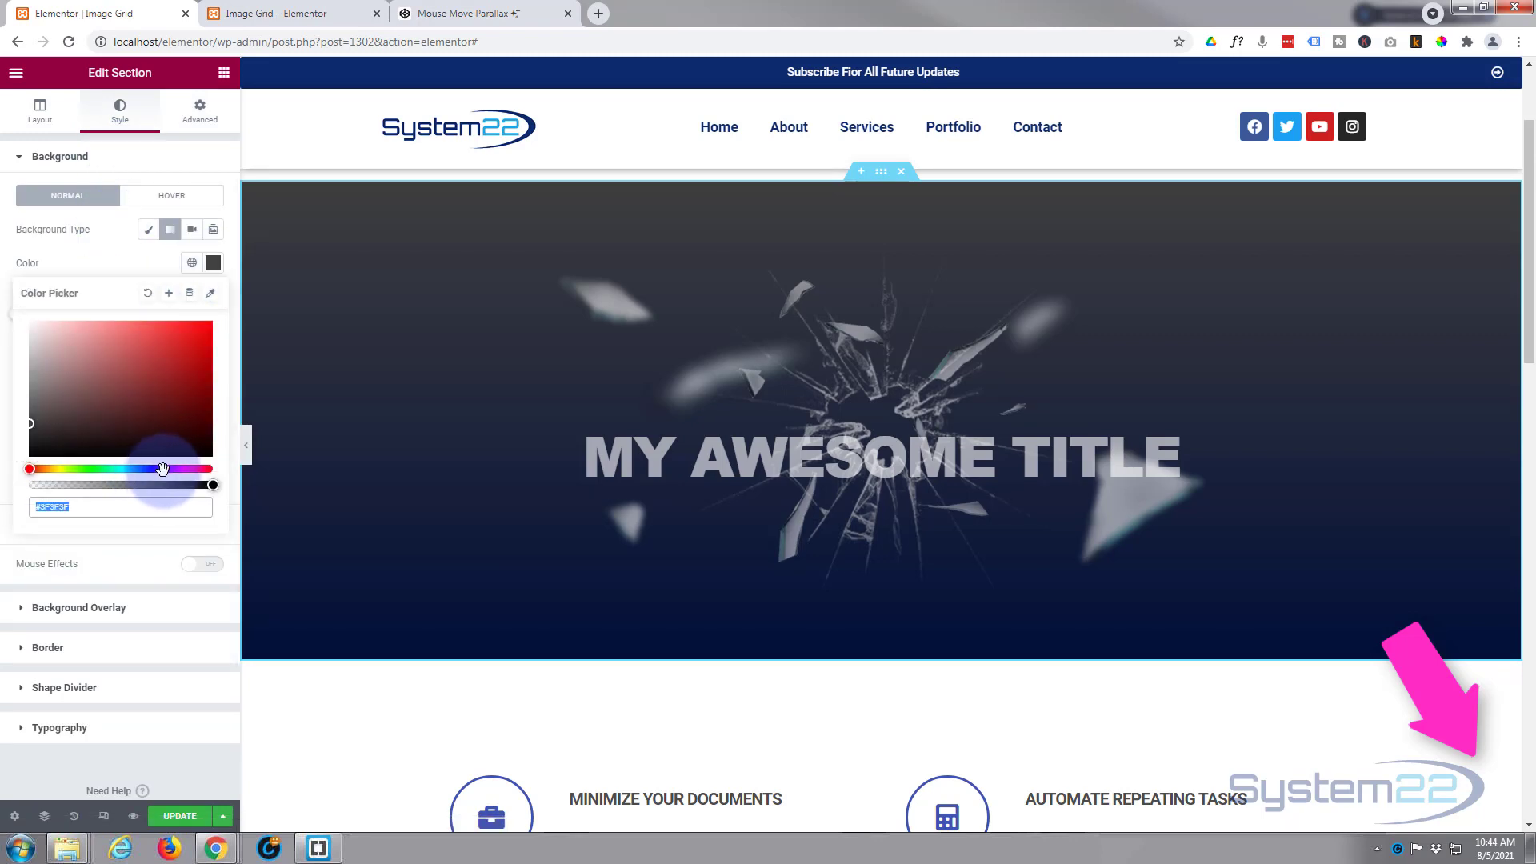
pyautogui.click(211, 332)
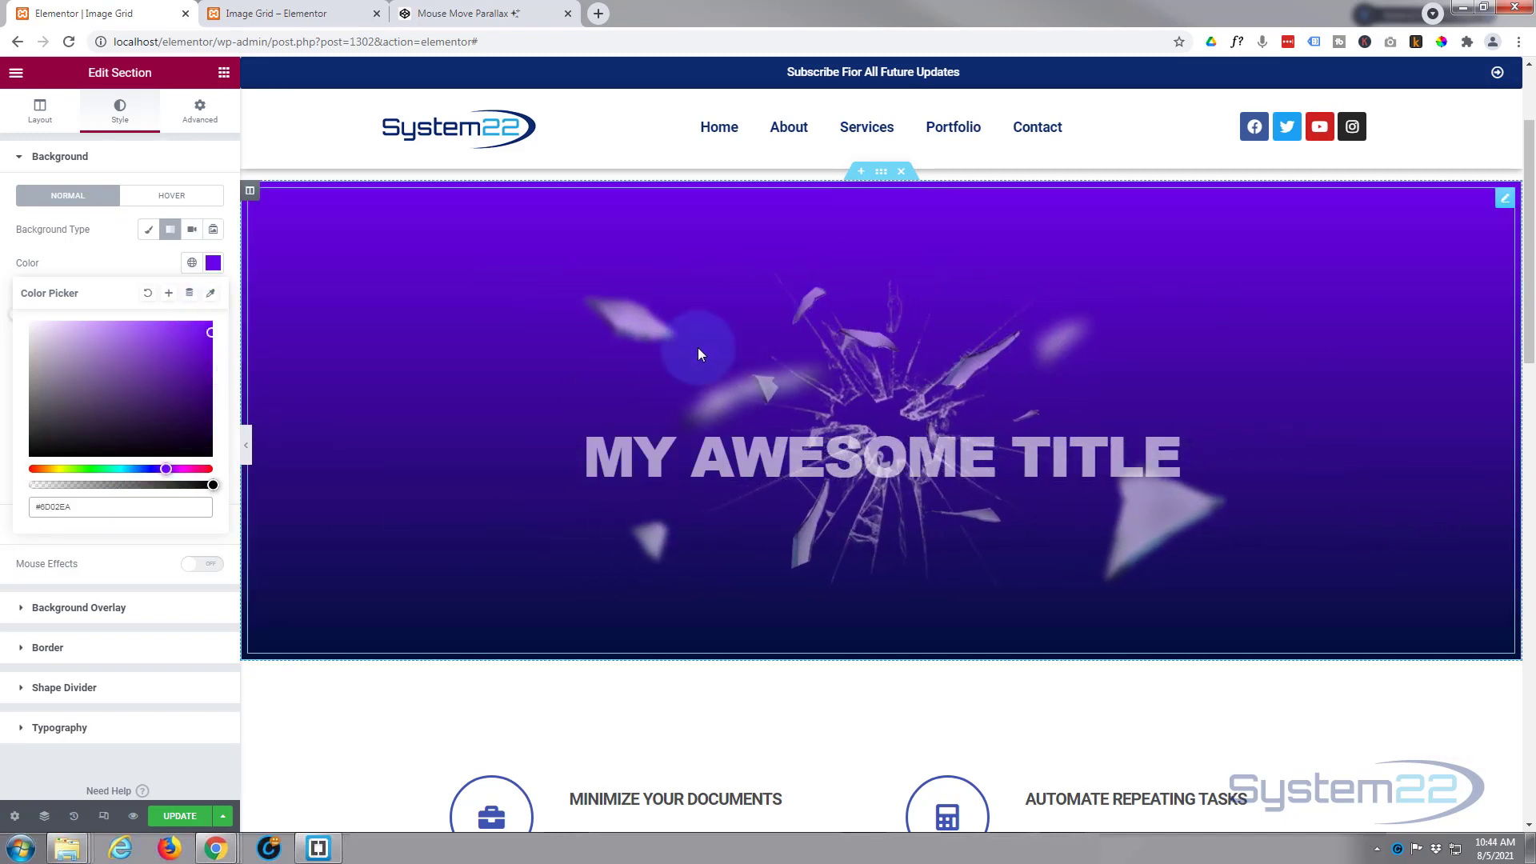
pyautogui.click(210, 382)
pyautogui.click(208, 397)
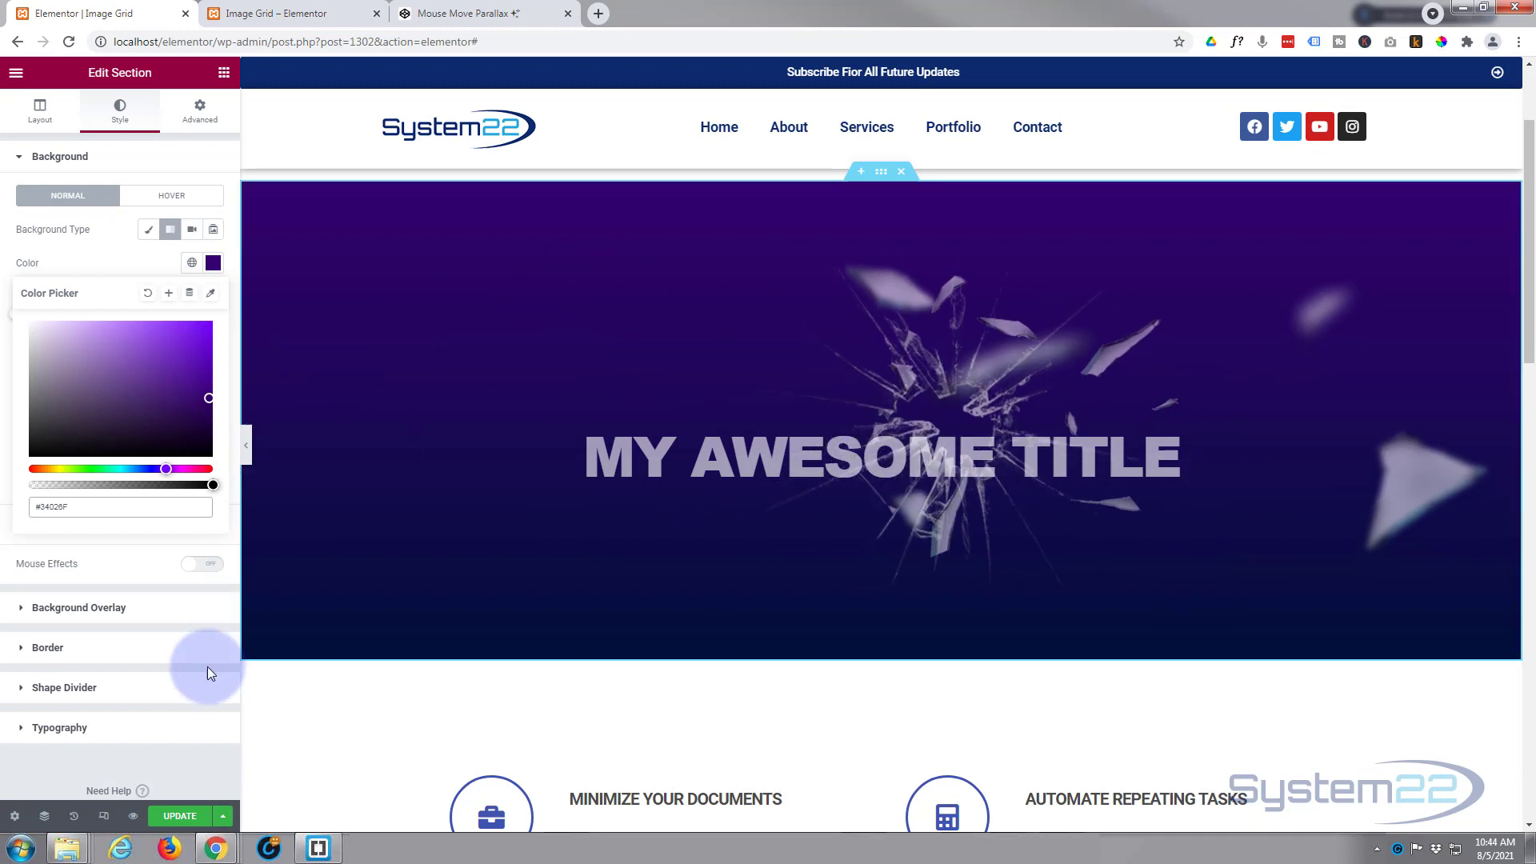
pyautogui.click(186, 816)
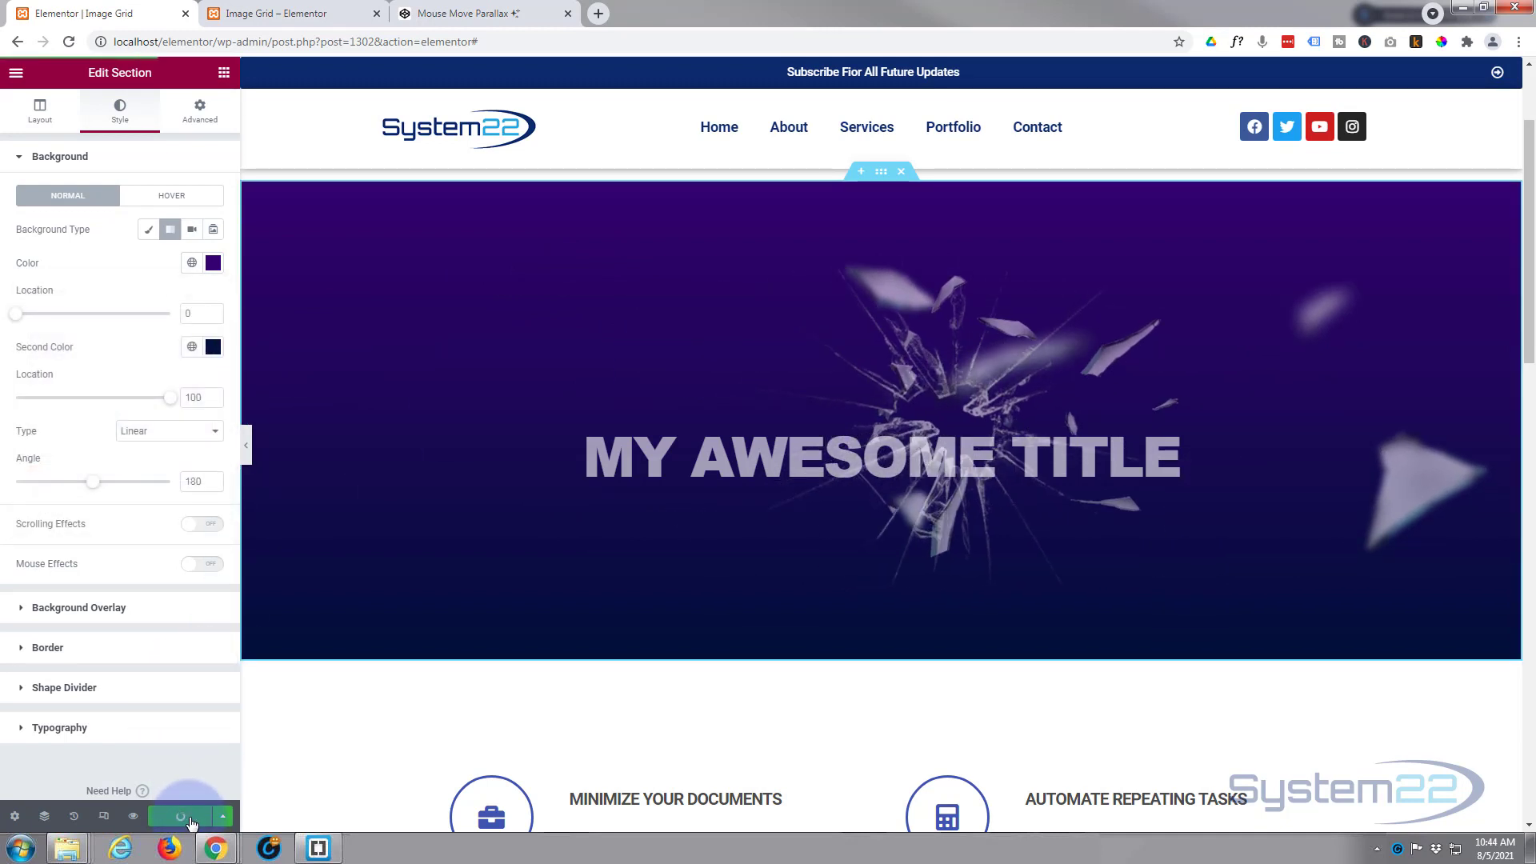
# - Preview the saved page in a new browser tab
pyautogui.click(133, 818)
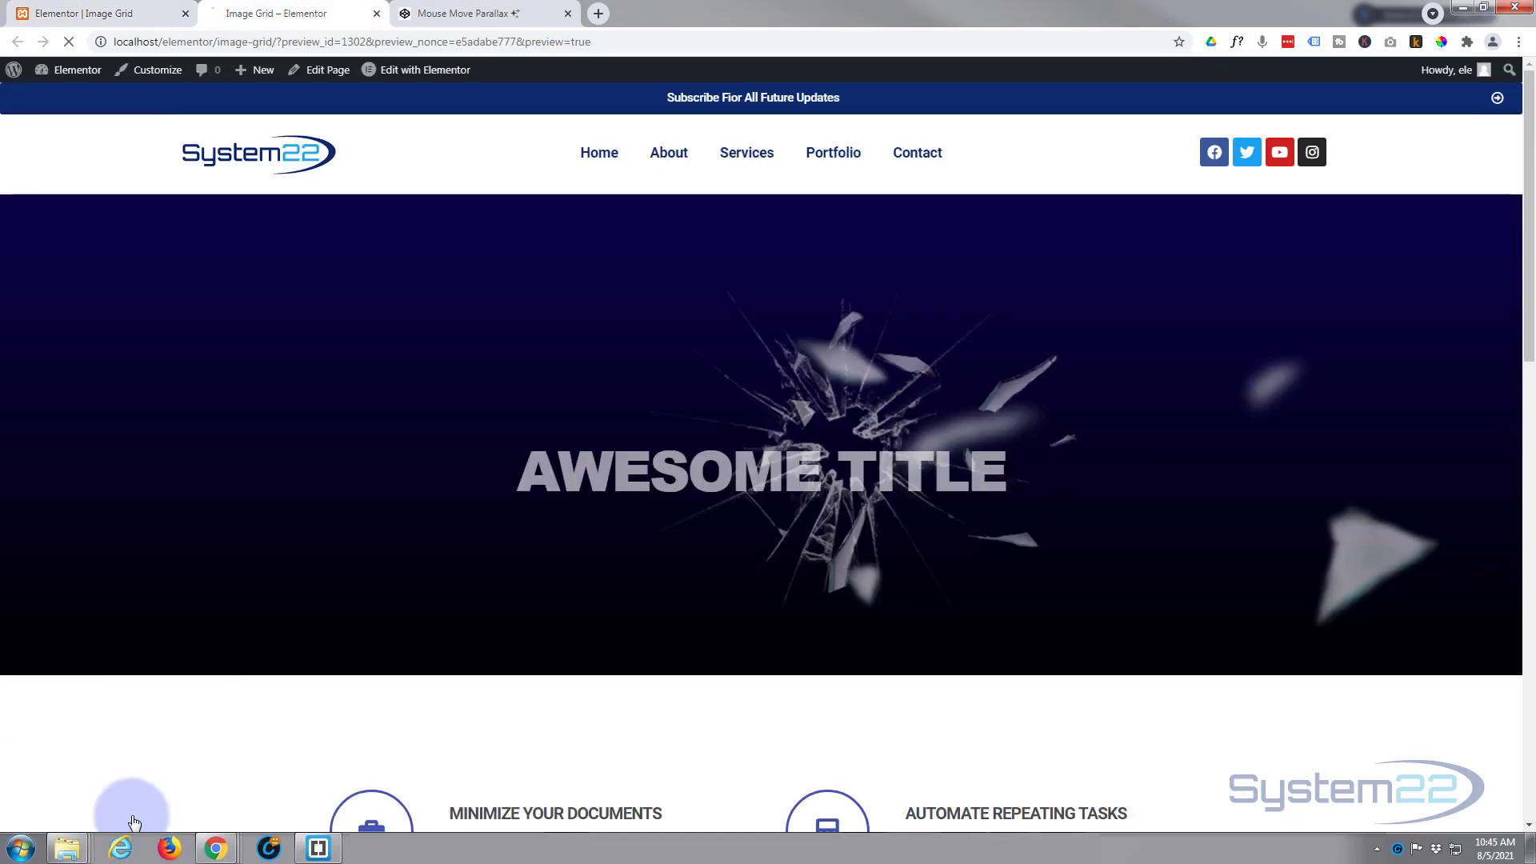